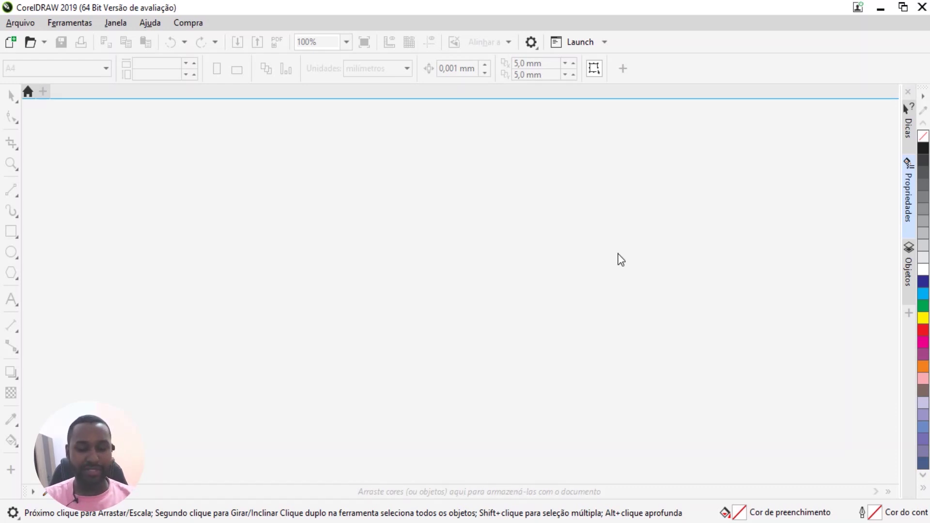
Step: Open the Create a New Document dialog with Ctrl+N
key("ctrl+n")
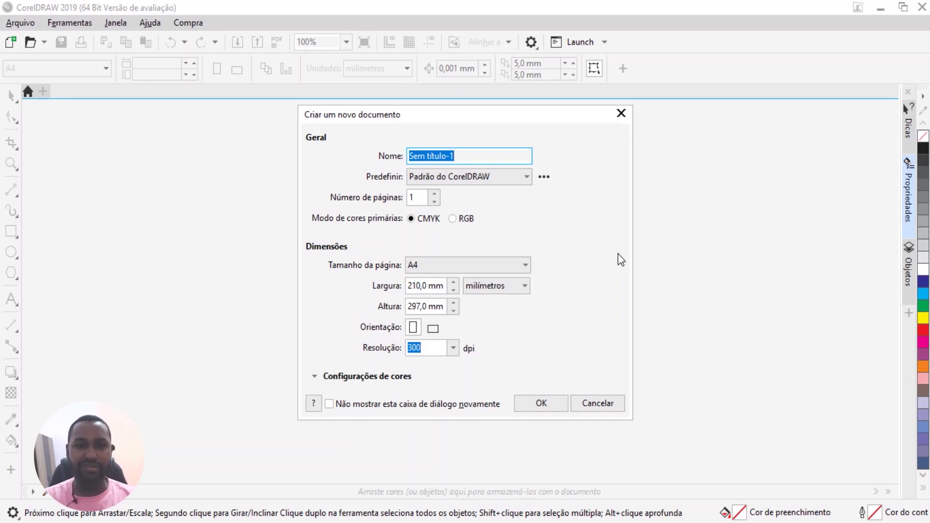
Step: Create the document, turn on snapping to the document grid, and switch units to pixels
left_click(565, 405)
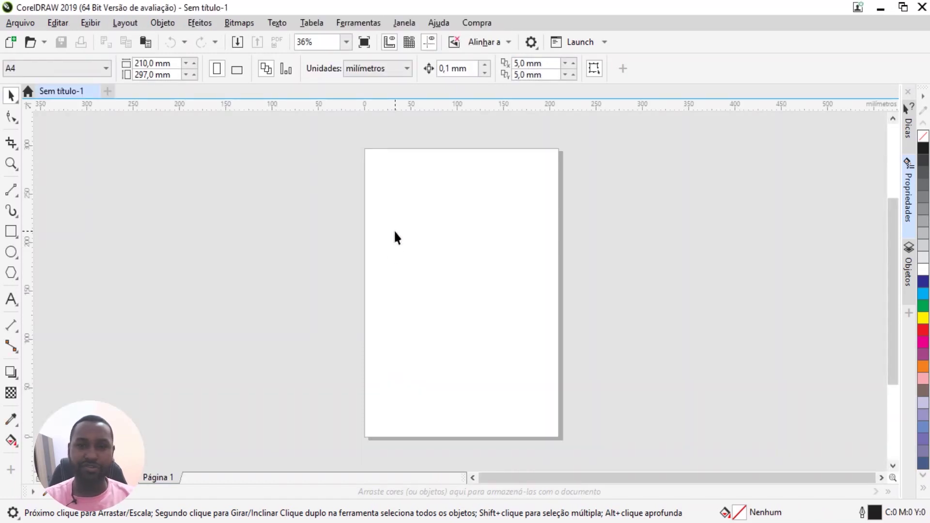
left_click(492, 42)
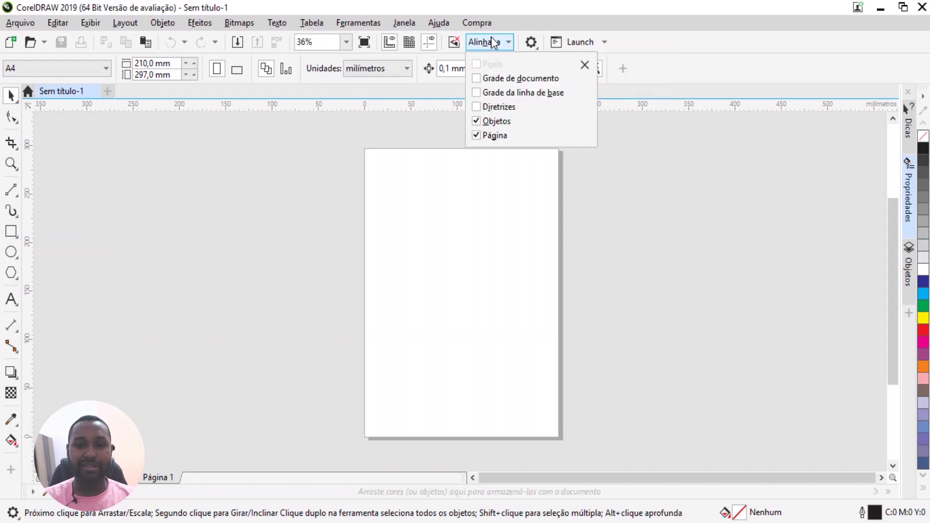
left_click(477, 78)
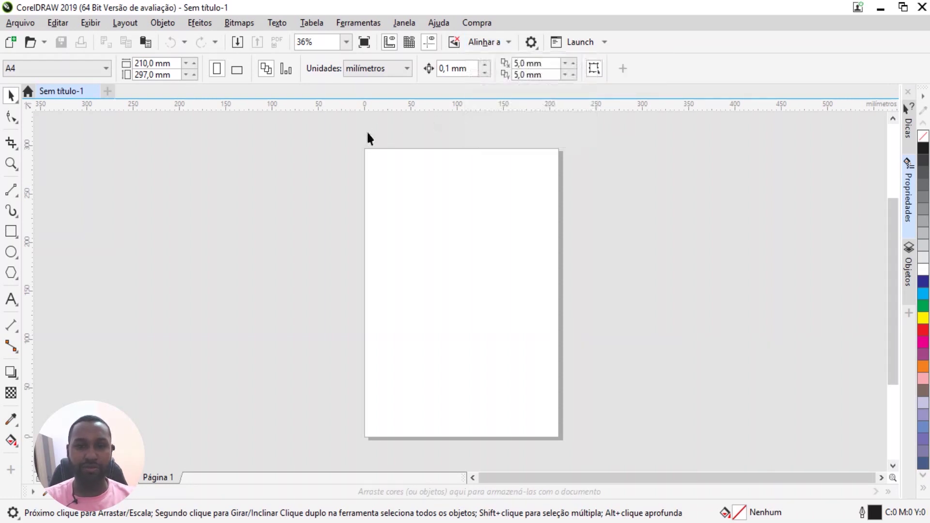
left_click(363, 69)
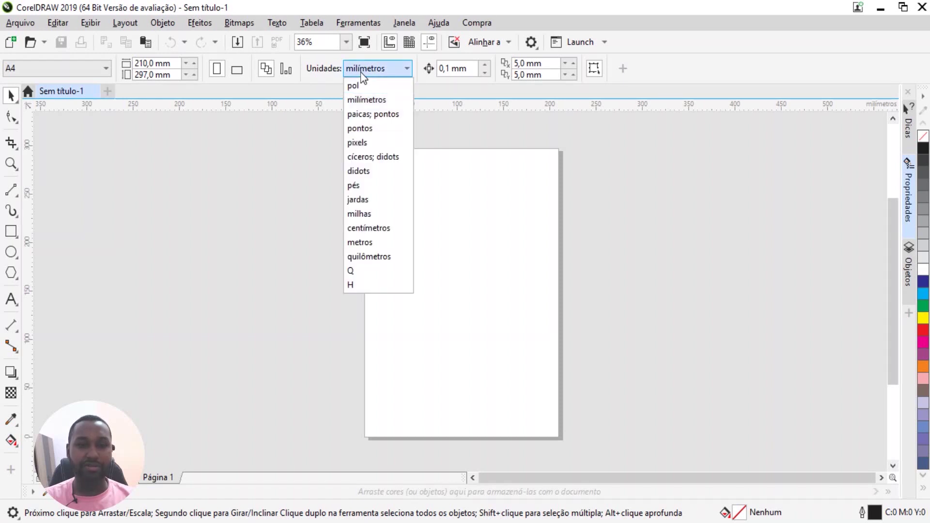
left_click(371, 139)
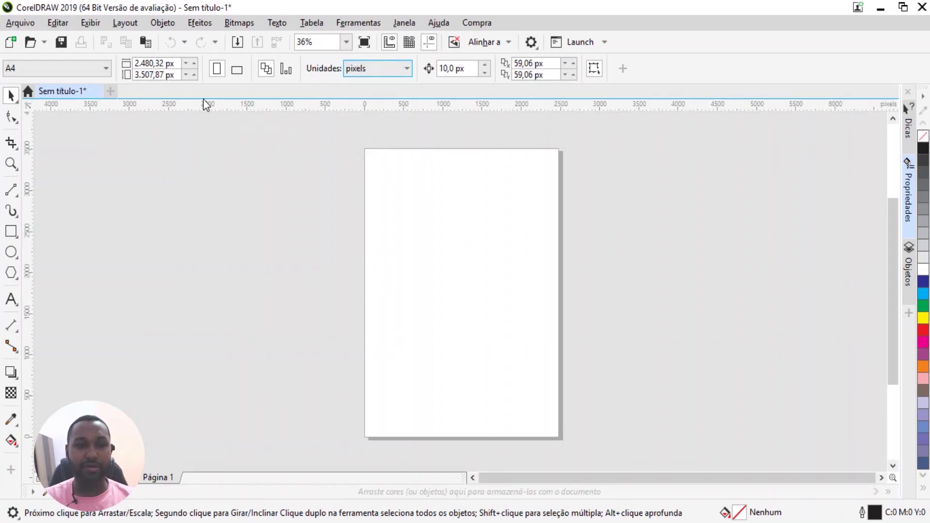
Step: Set the page size to 900 × 1300 px and fit the page in view
left_click(155, 64)
type("9")
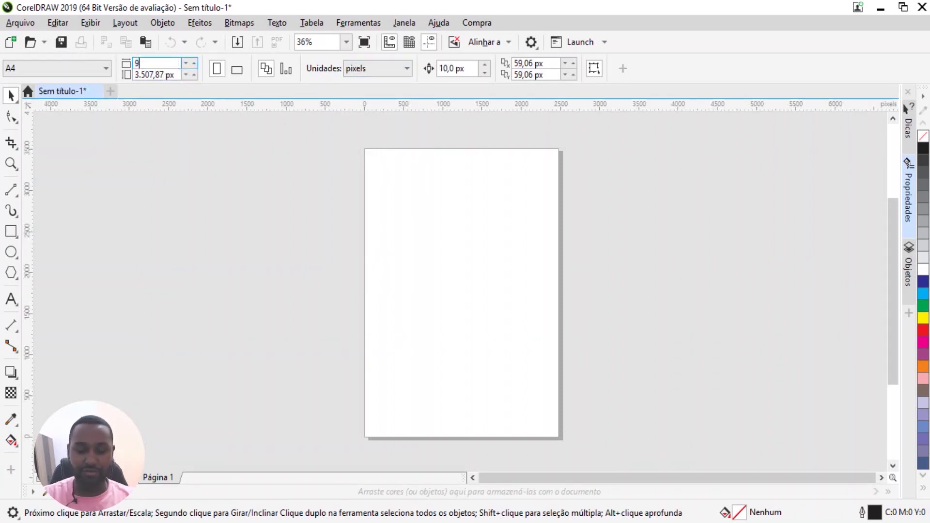
type("00")
key("Tab")
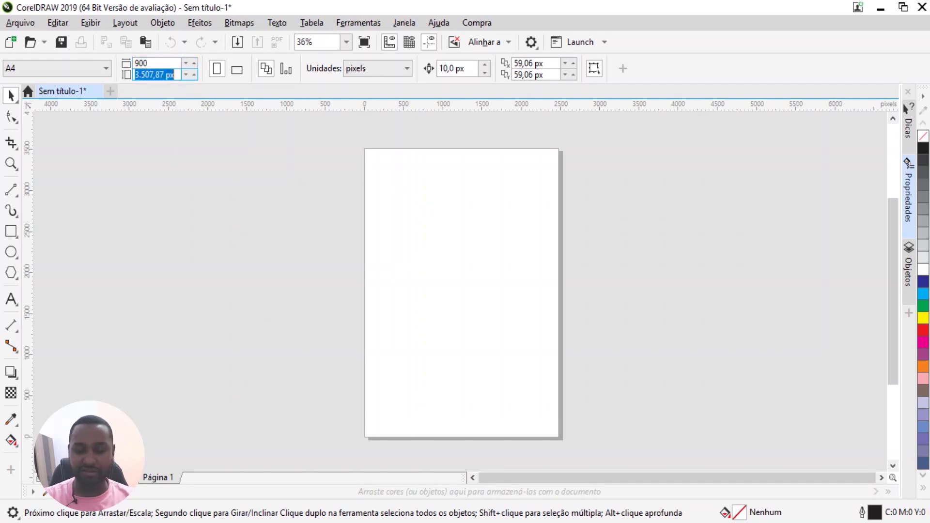
type("1300")
key("Return")
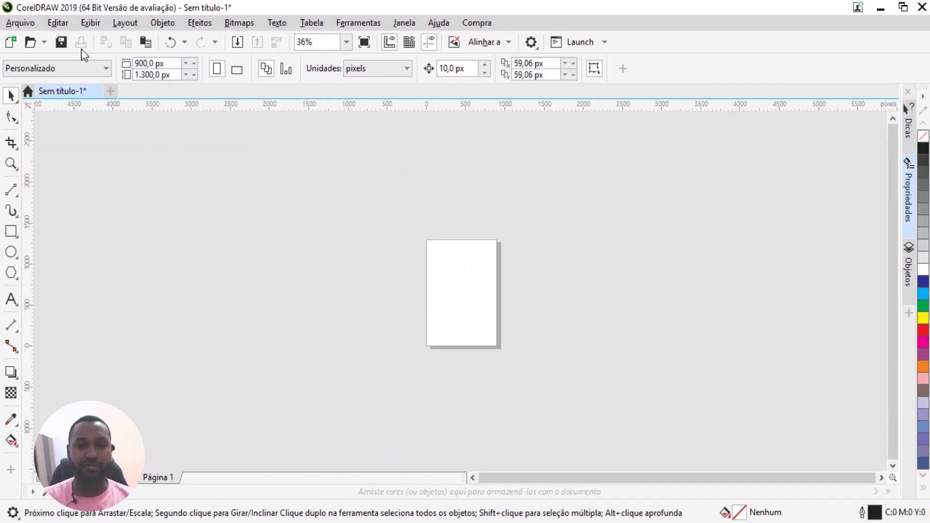
key("shift+F4")
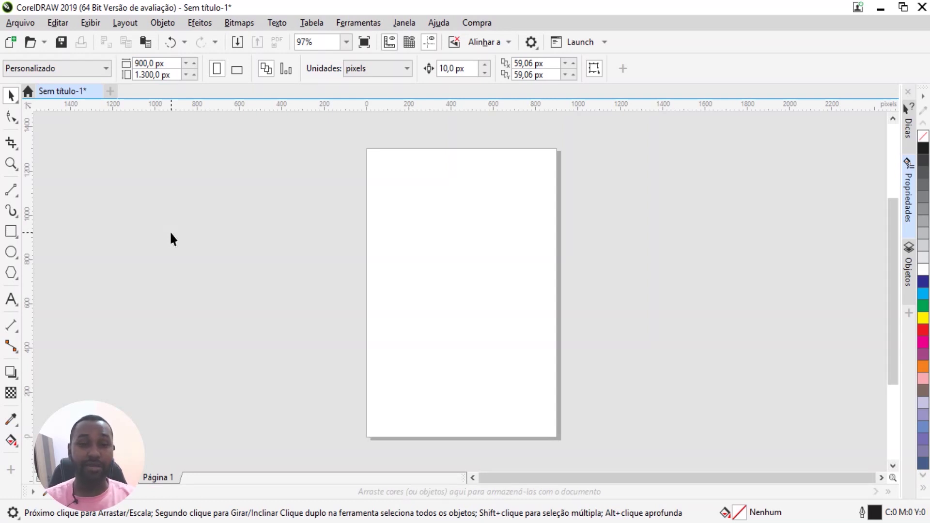
Step: Drag the chalkboard image from the desktop's Nova pasta folder onto the flyer page
key("super+d")
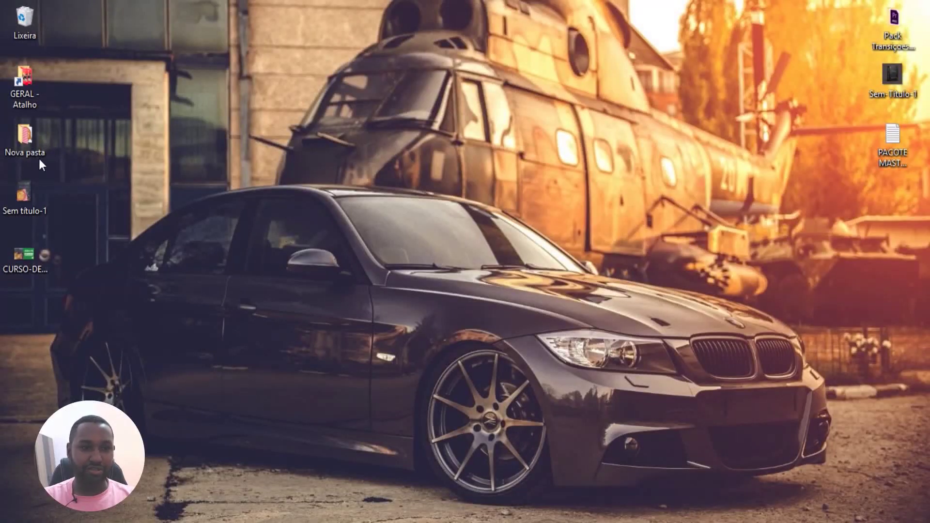
double_click(21, 142)
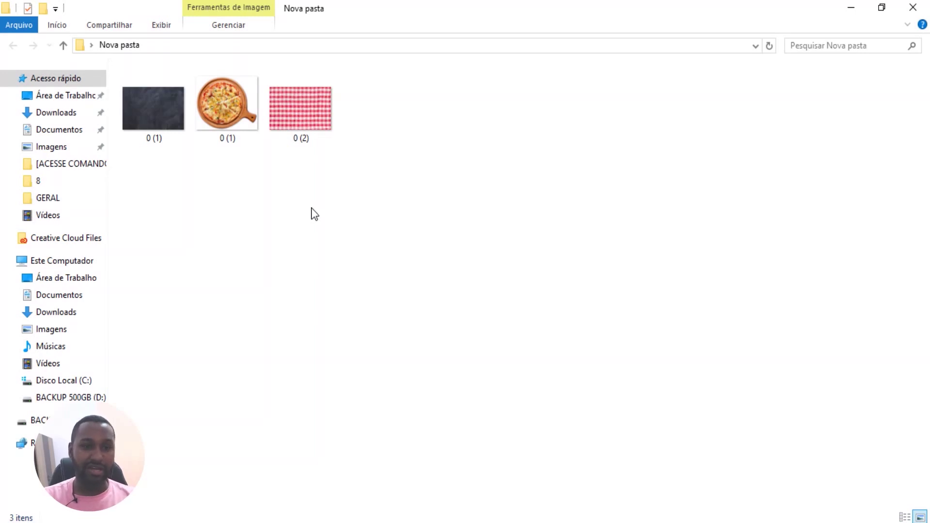
mouse_move(151, 133)
left_mouse_down()
mouse_move(213, 515)
mouse_move(260, 383)
left_mouse_up()
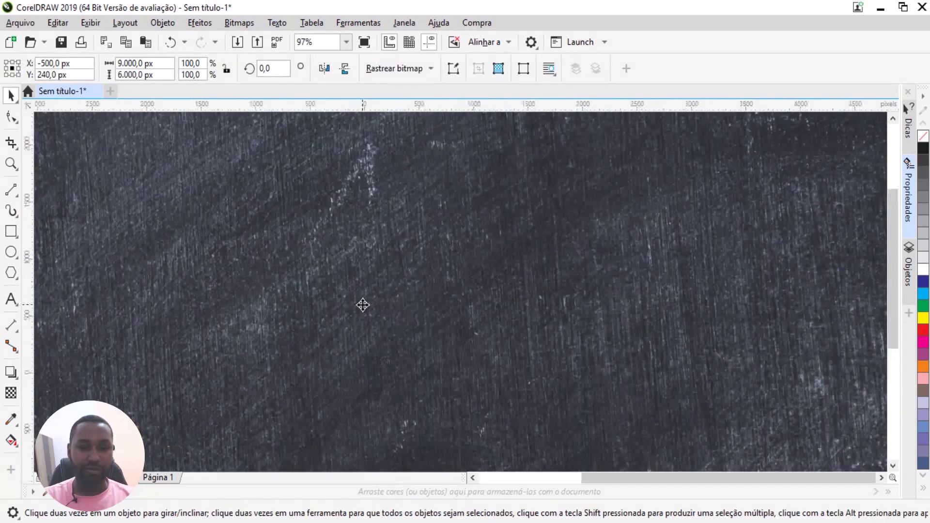
Step: Rotate the chalkboard image 270° to portrait orientation
scroll(362, 305, "down", 5)
left_click_drag(363, 304, 440, 270)
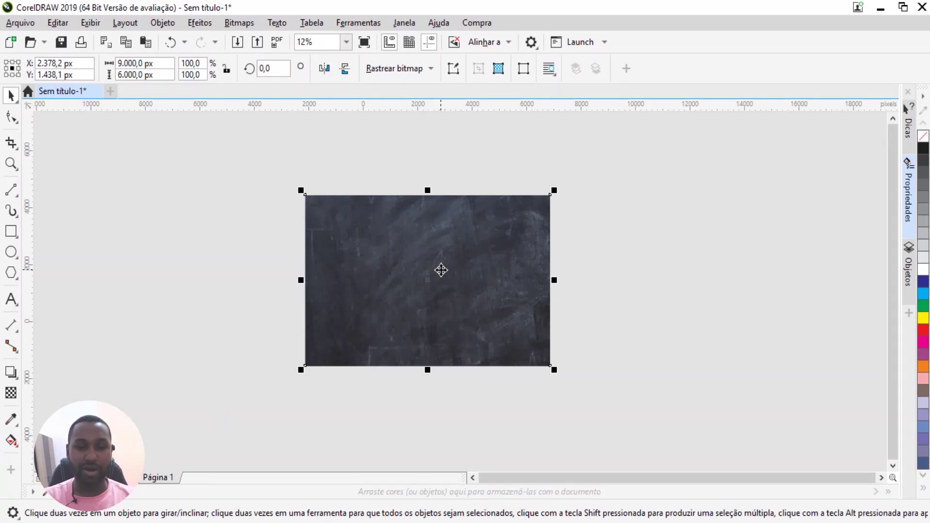
left_click(441, 270)
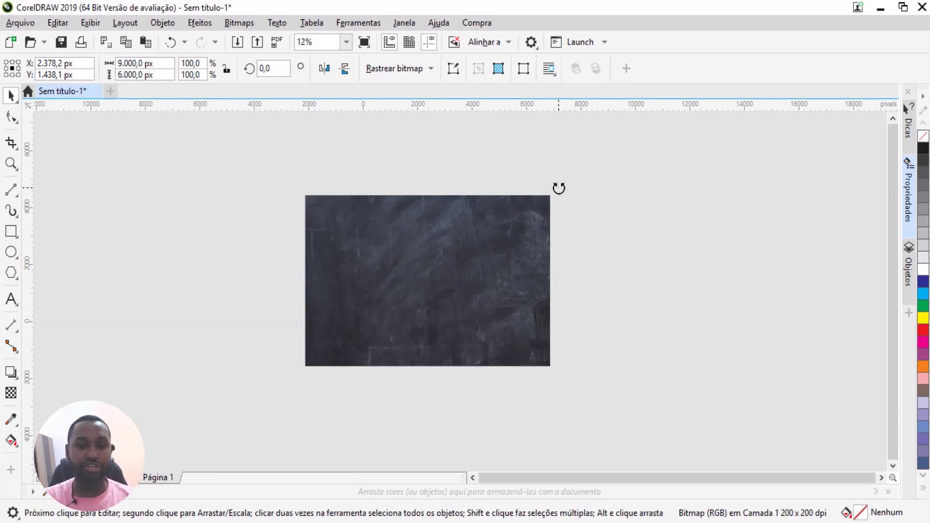
left_click_drag(559, 188, 474, 361)
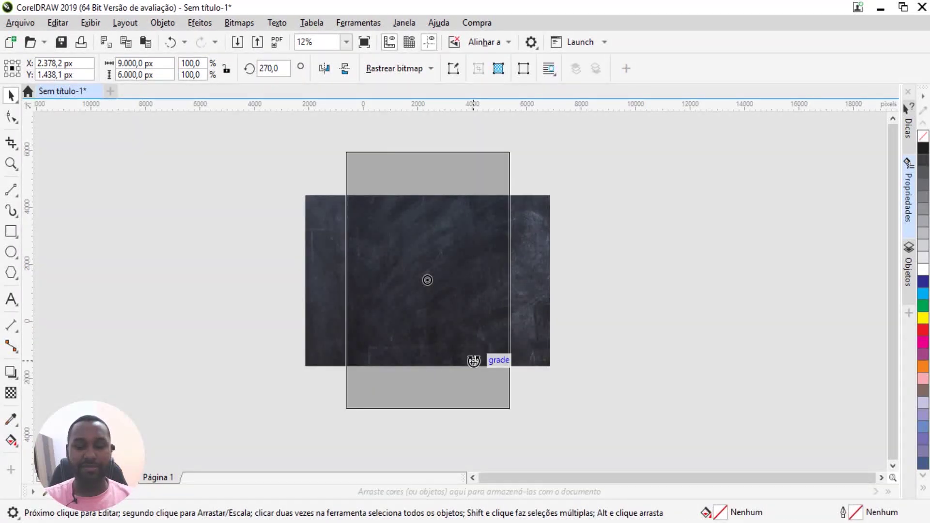
left_click(615, 268)
left_click_drag(436, 249, 559, 253)
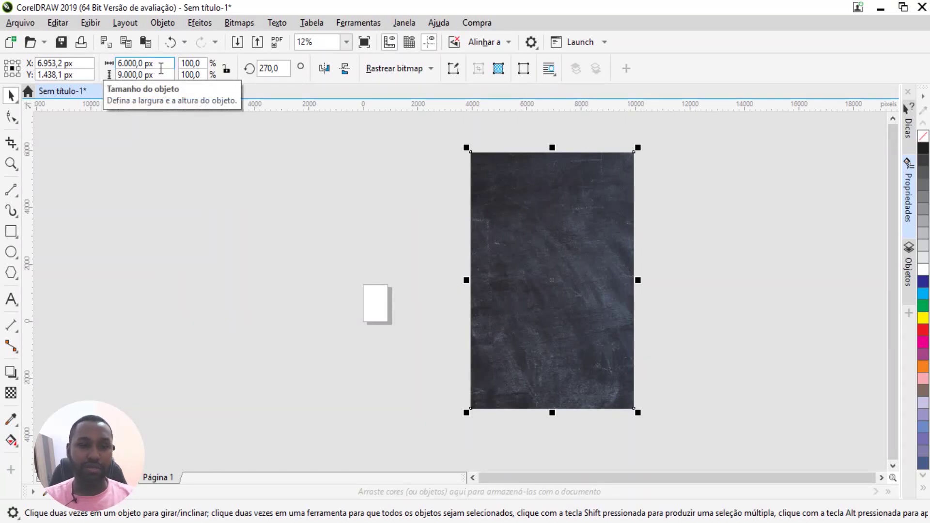
Step: Resize the chalkboard to 900 × 1300 px and centre it on the page
left_click(161, 66)
type("900")
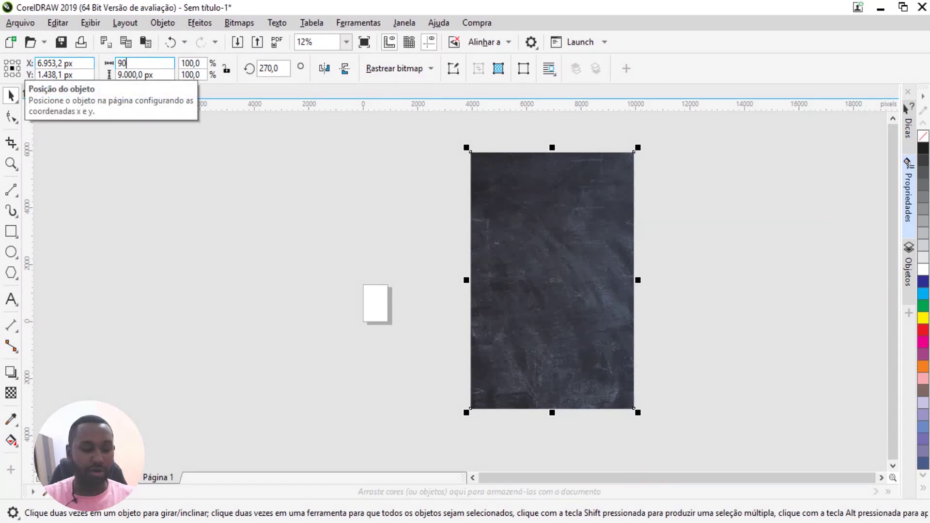
key("Tab")
type("1300")
key("Return")
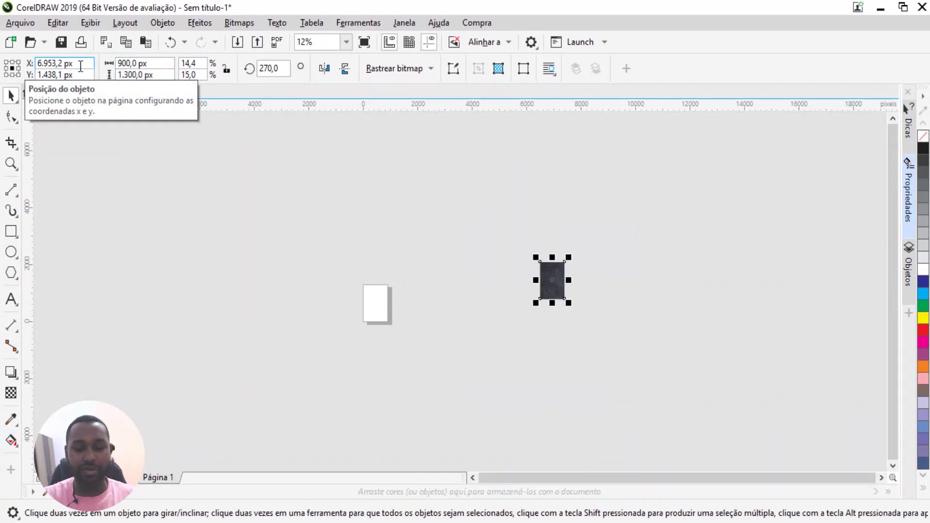
key("p")
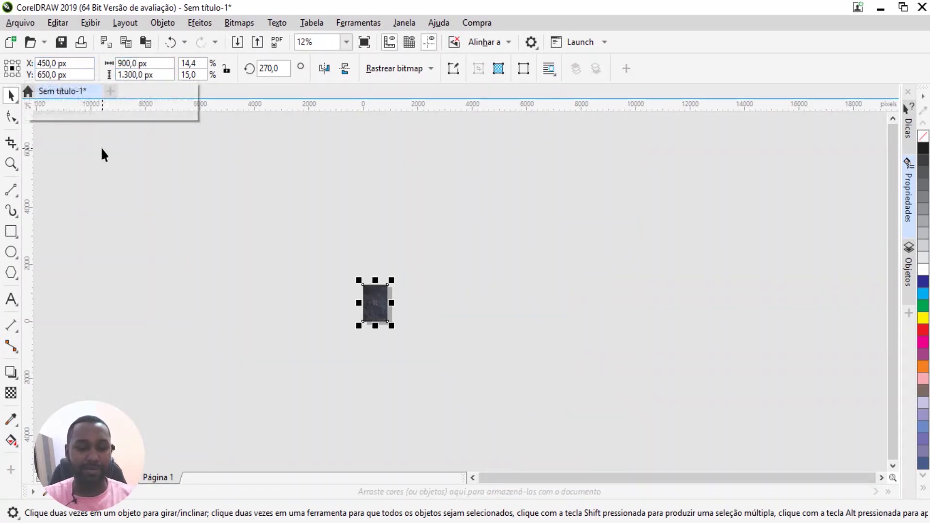
key("shift+F4")
left_click(169, 232)
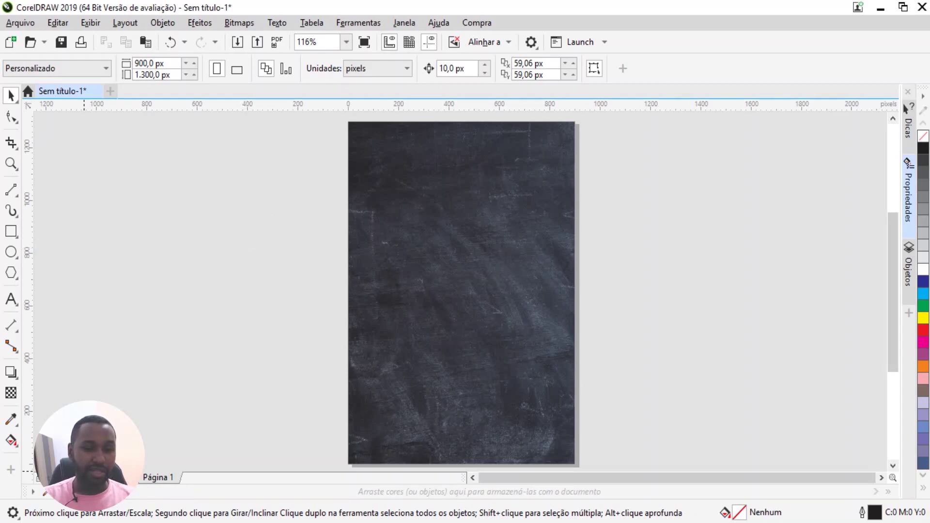
Step: Bring the gingham cloth image into the flyer and shrink it beside the chalkboard
key("alt+Tab")
left_click_drag(298, 138, 252, 405)
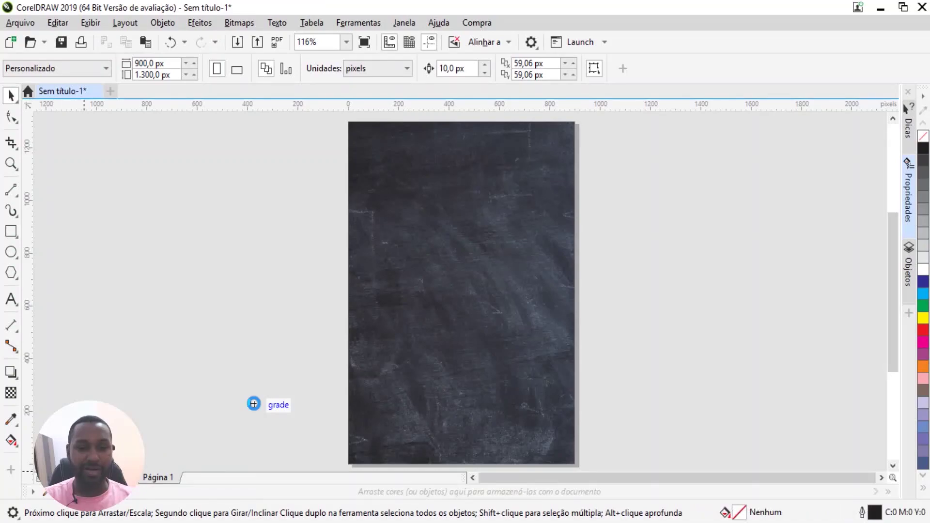
scroll(311, 337, "down", 3)
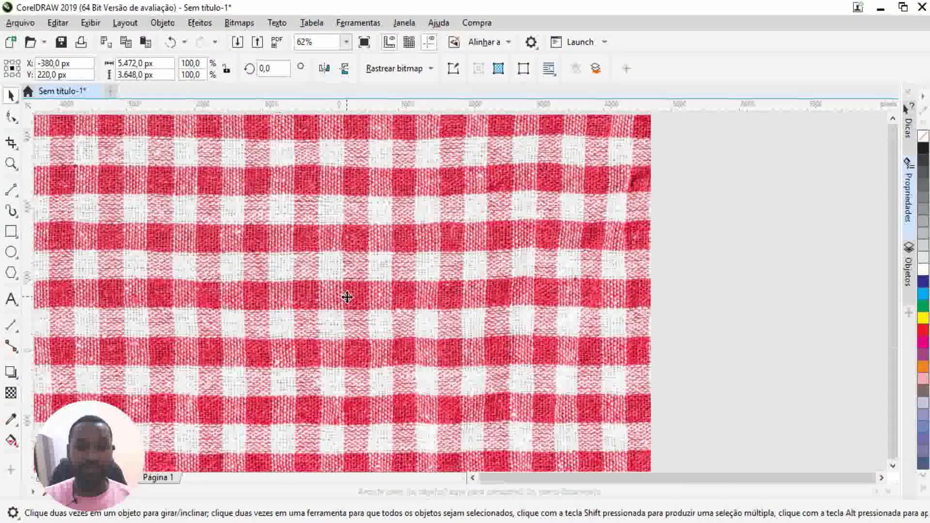
scroll(347, 297, "down", 2)
left_click_drag(346, 297, 369, 249)
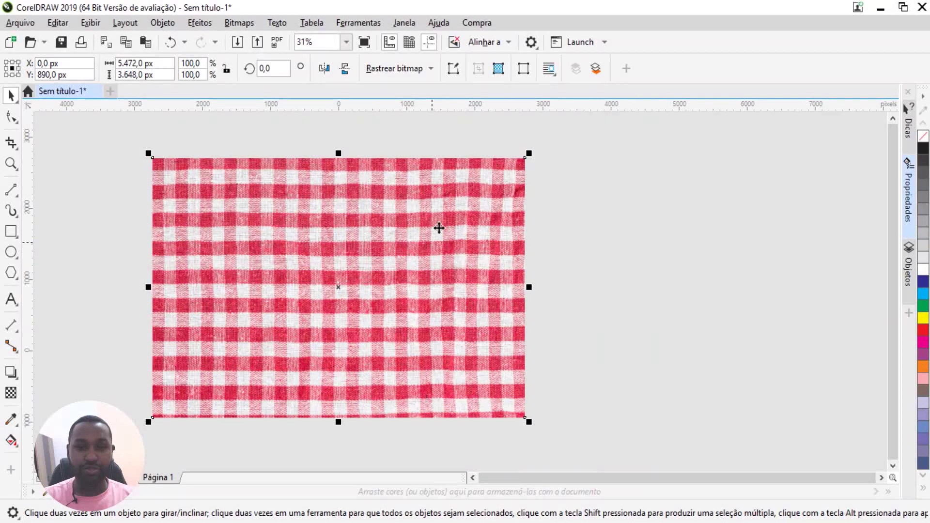
mouse_move(529, 153)
left_mouse_down()
mouse_move(469, 186)
mouse_move(291, 321)
left_mouse_up()
left_click_drag(216, 370, 293, 342)
Step: Tilt the gingham cloth about 16° and reposition it over the lower-left
scroll(293, 342, "up", 2)
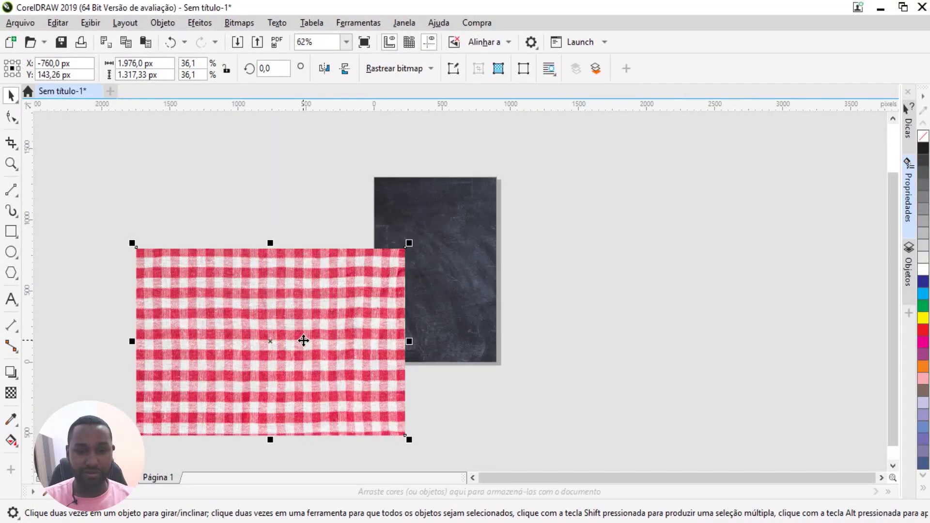
left_click(324, 326)
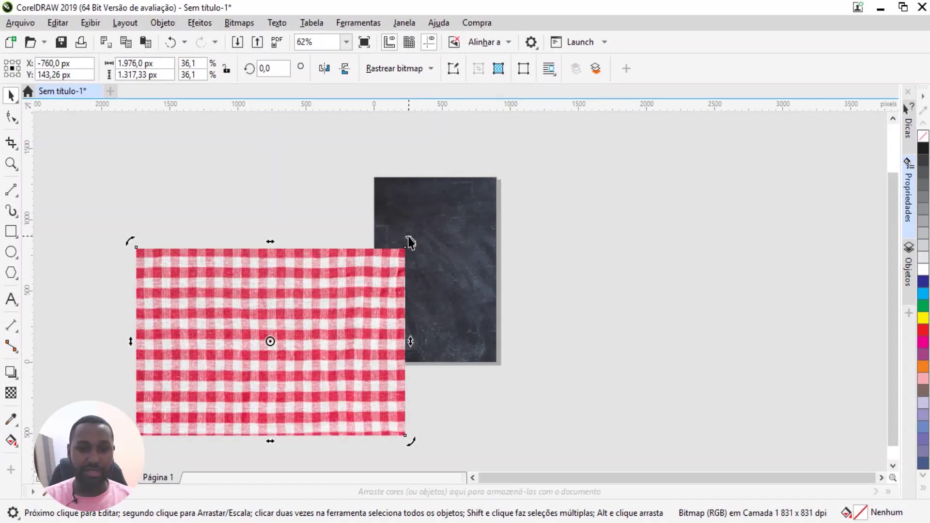
left_click_drag(406, 244, 458, 279)
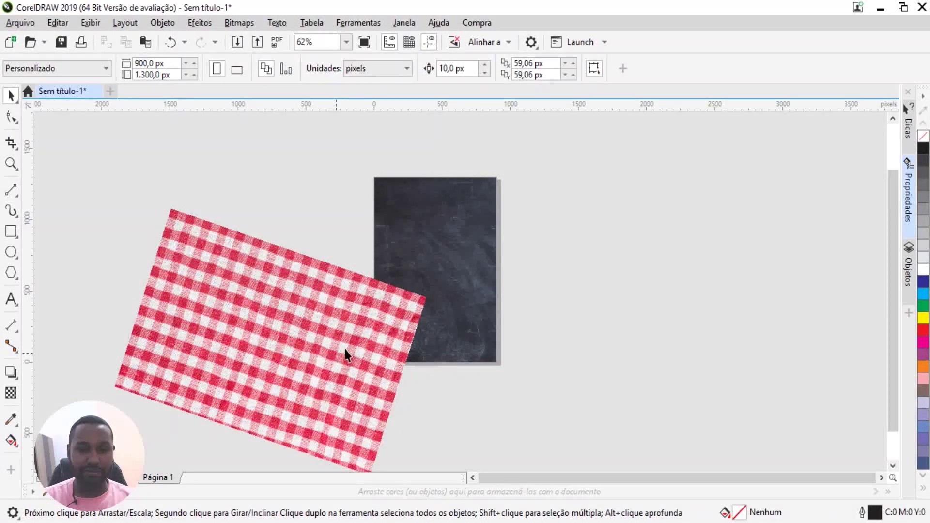
scroll(344, 294, "up", 2)
left_click_drag(348, 284, 366, 284)
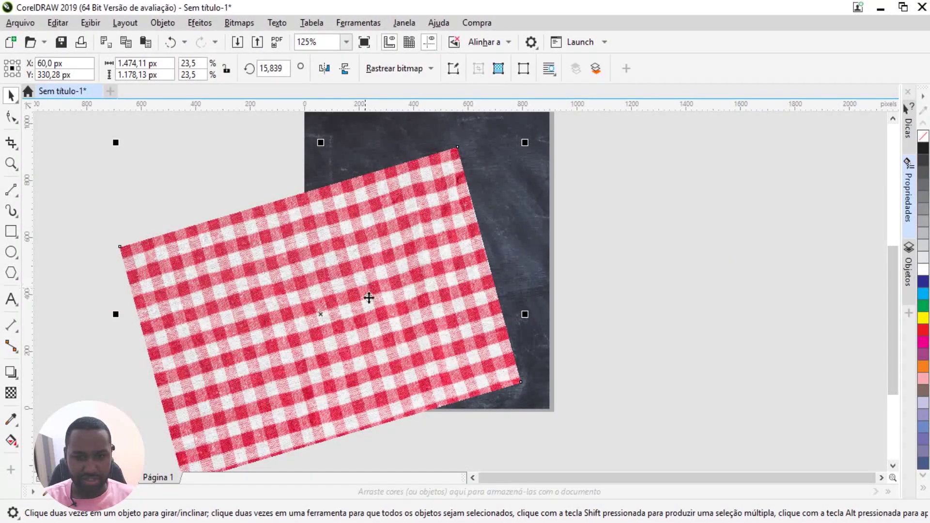
scroll(368, 296, "down", 2)
Step: Intersect the cloth with the chalkboard and delete the untrimmed original
left_click(508, 280)
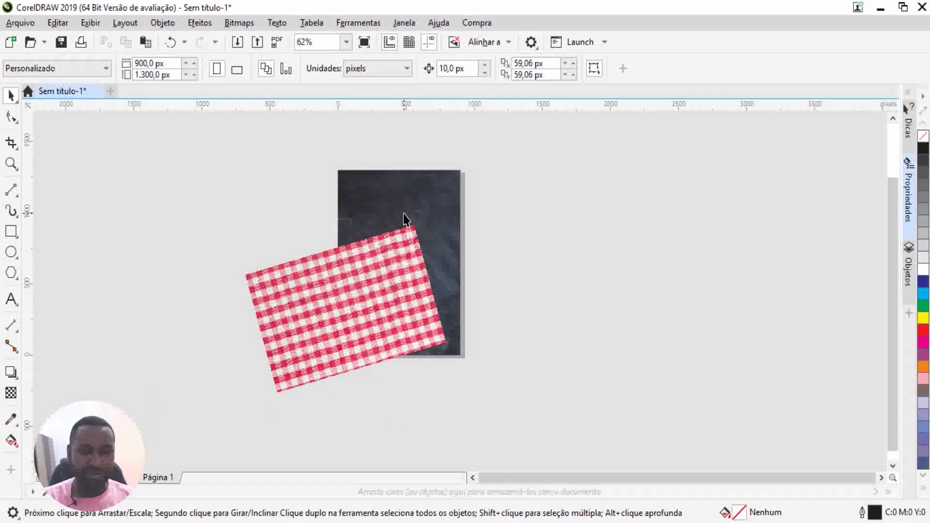
left_click(394, 183)
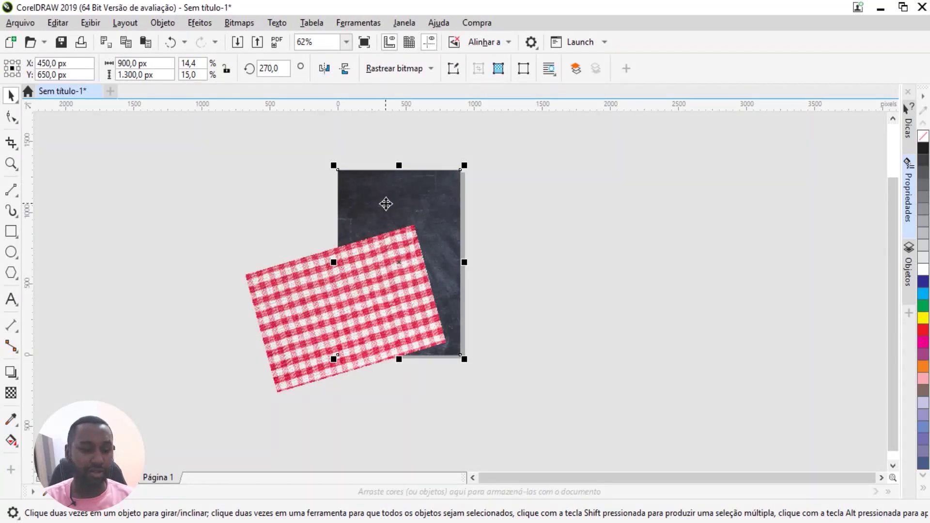
left_click(303, 278, "shift")
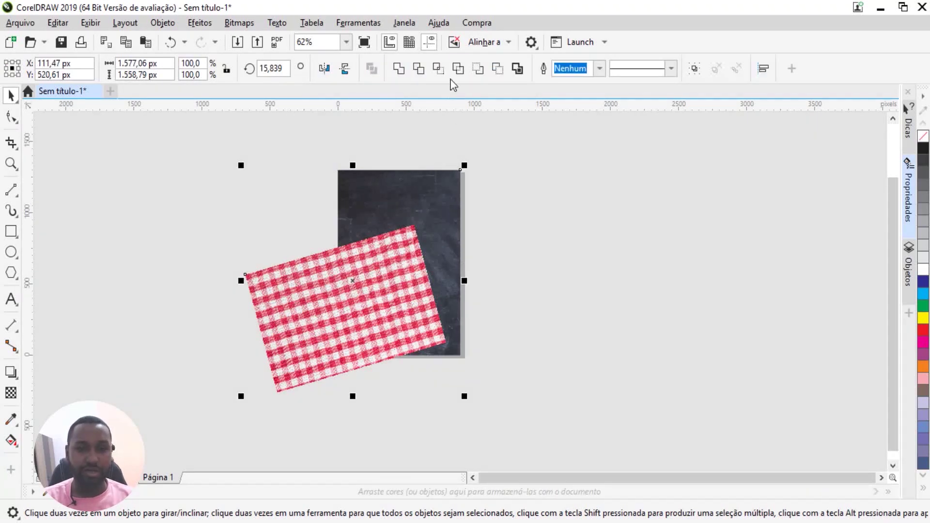
left_click(439, 68)
left_click(554, 172)
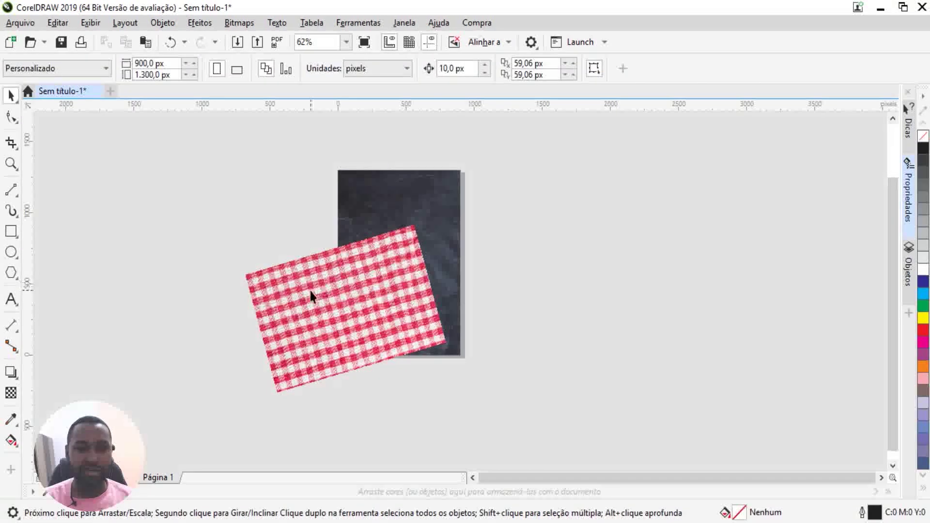
left_click_drag(311, 297, 528, 234)
key("Delete")
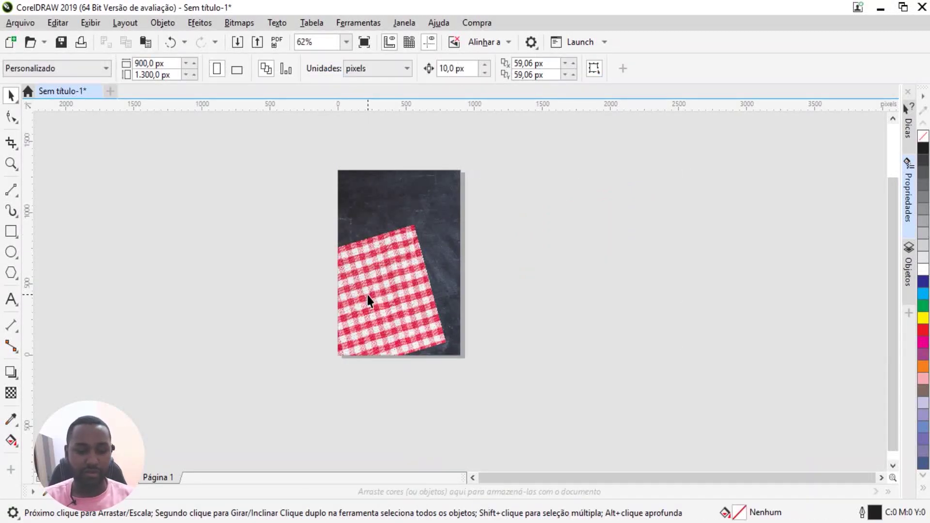
key("shift+F4")
Step: Select the trimmed gingham cloth and show the interactive effects flyout
left_click(385, 321)
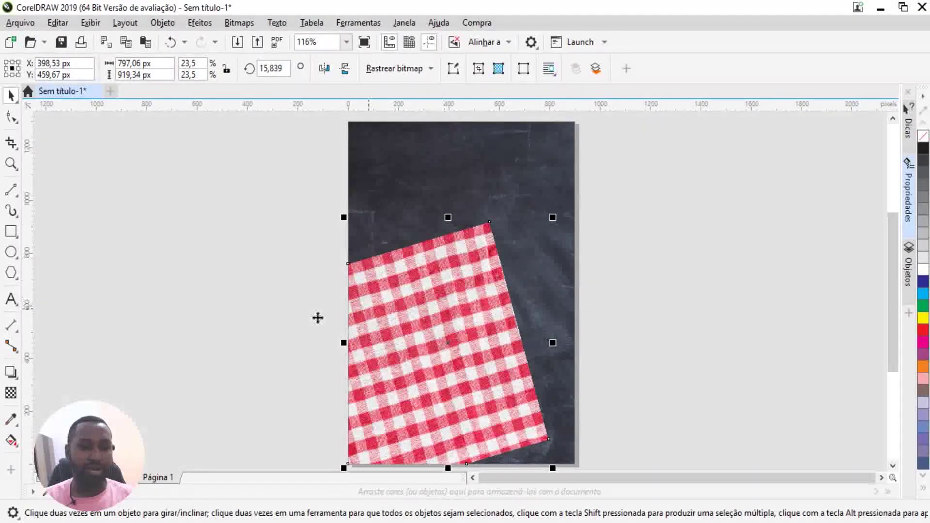
left_click(7, 375)
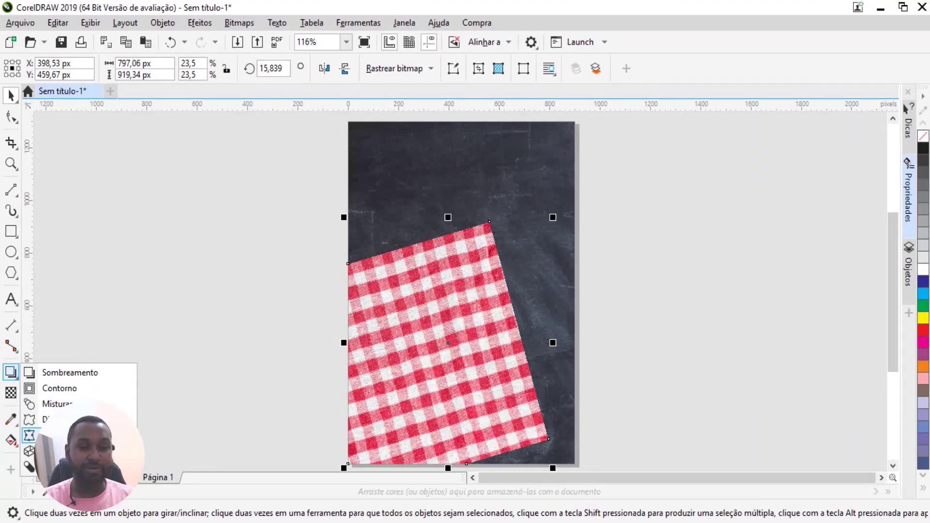
Step: Apply an Envelope to the cloth and bend its right edge into an S-curve
left_click(29, 435)
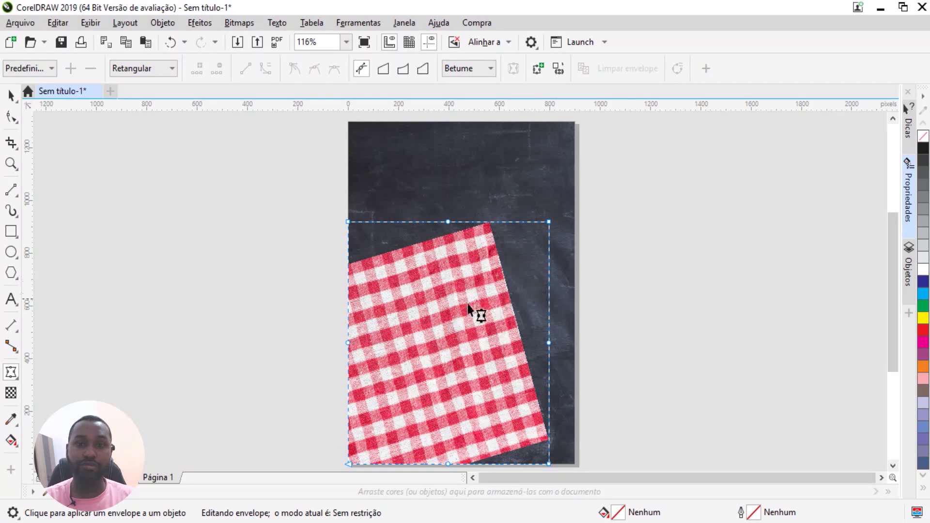
left_click(549, 344)
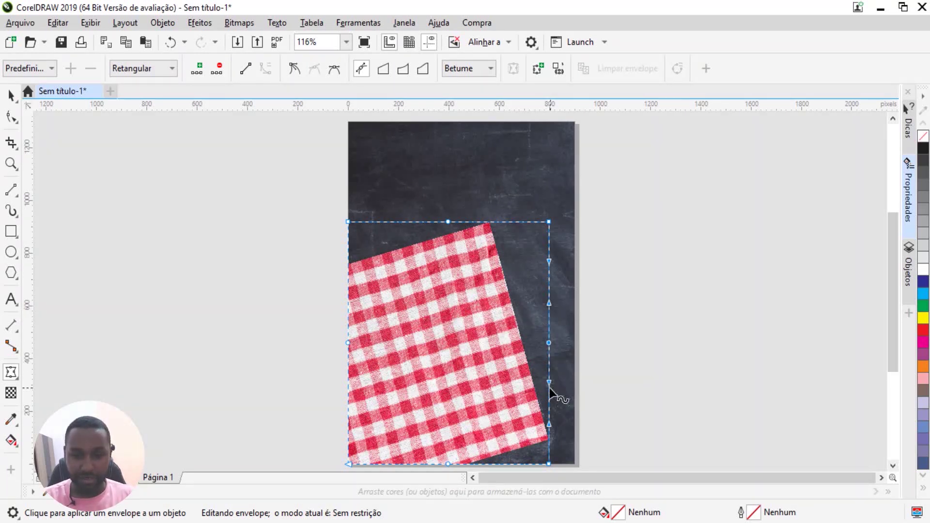
left_click_drag(548, 383, 534, 376)
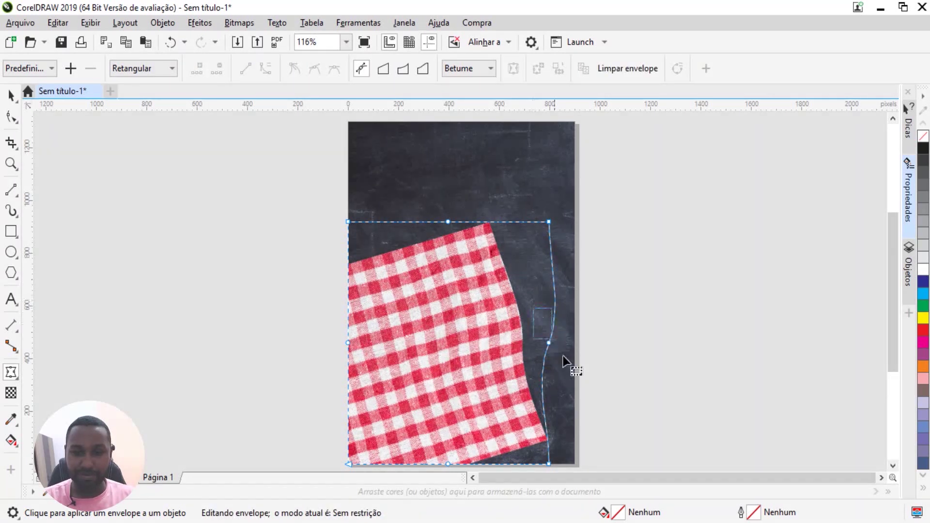
left_click(549, 308)
left_click_drag(551, 263, 530, 261)
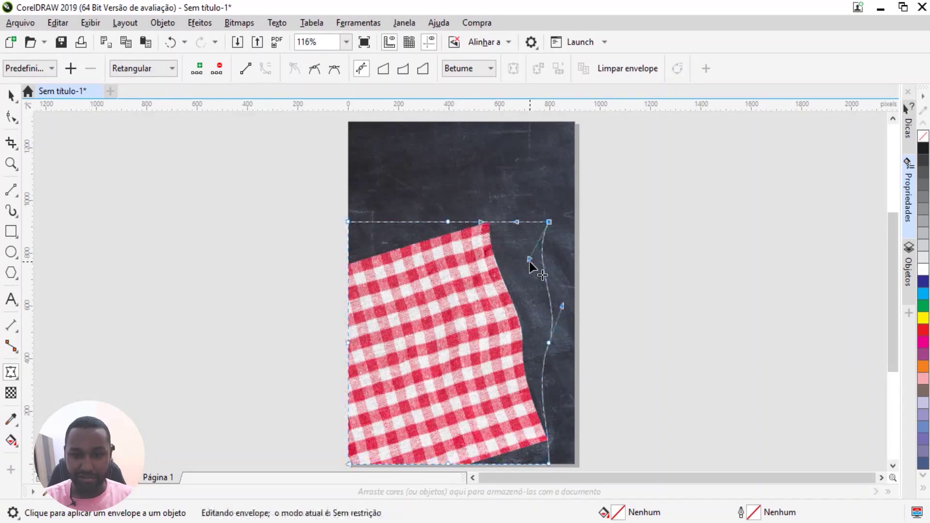
Step: Curve the cloth's top edge into a wave, then finish envelope editing
left_click(375, 236)
scroll(375, 237, "up", 2)
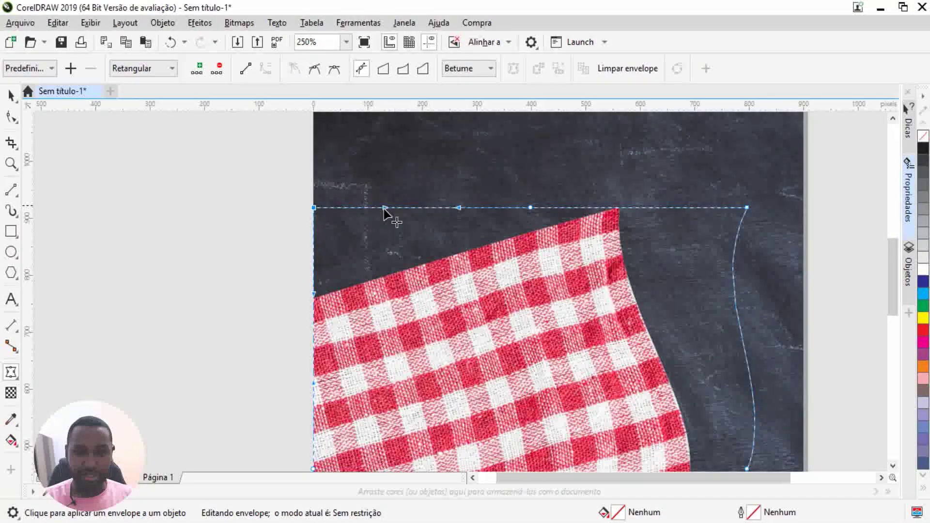
left_click_drag(385, 208, 378, 228)
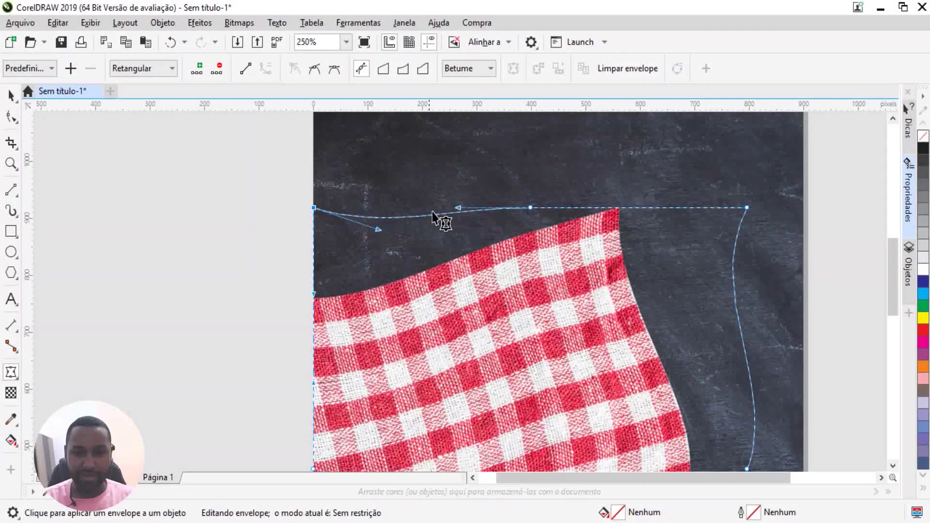
left_click_drag(458, 208, 445, 173)
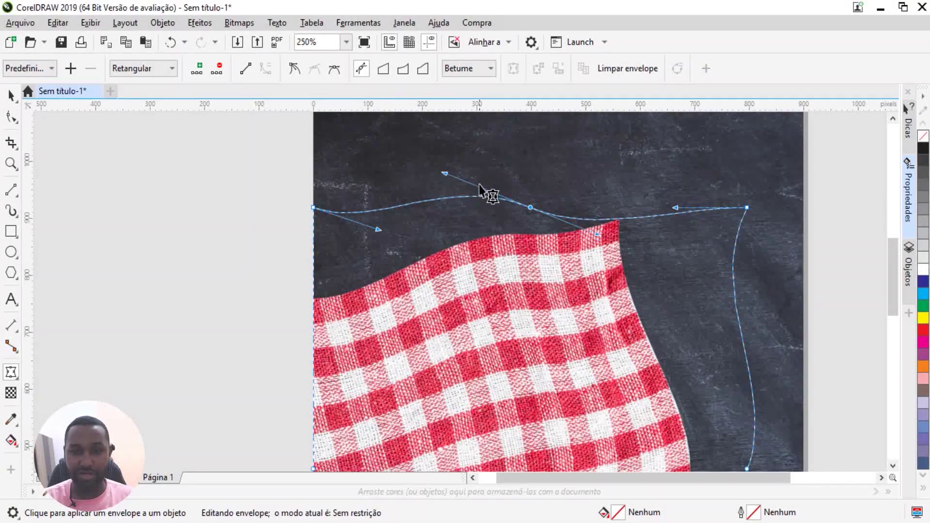
scroll(482, 186, "down", 2)
scroll(573, 270, "down", 2)
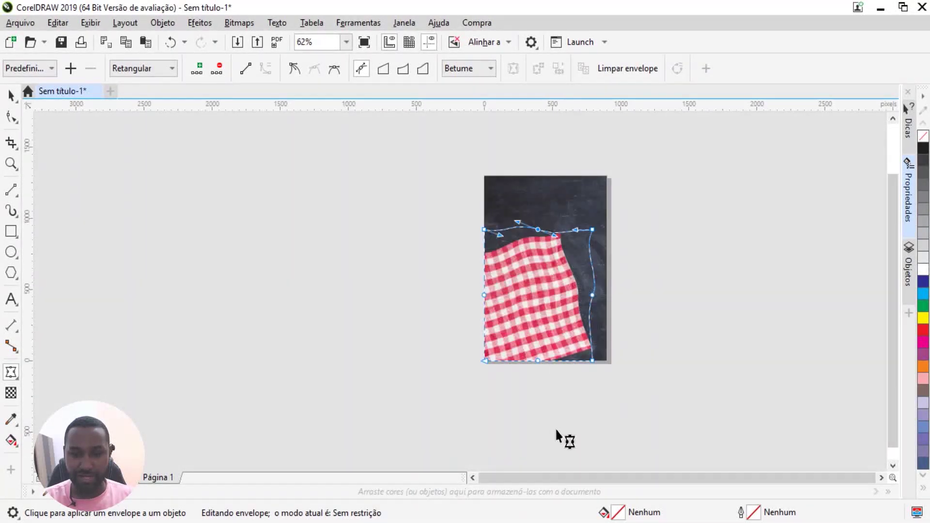
scroll(581, 384, "up", 2)
left_click(603, 334)
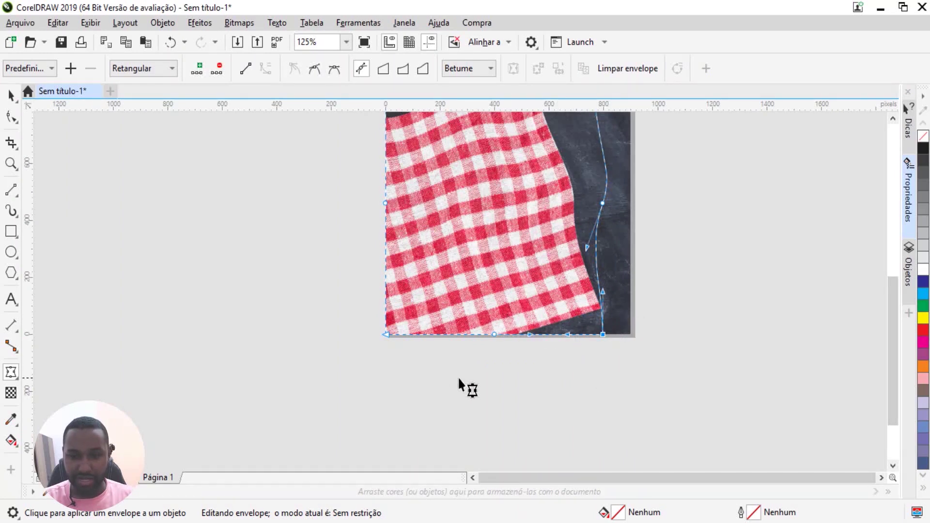
scroll(537, 339, "down", 2)
key("space")
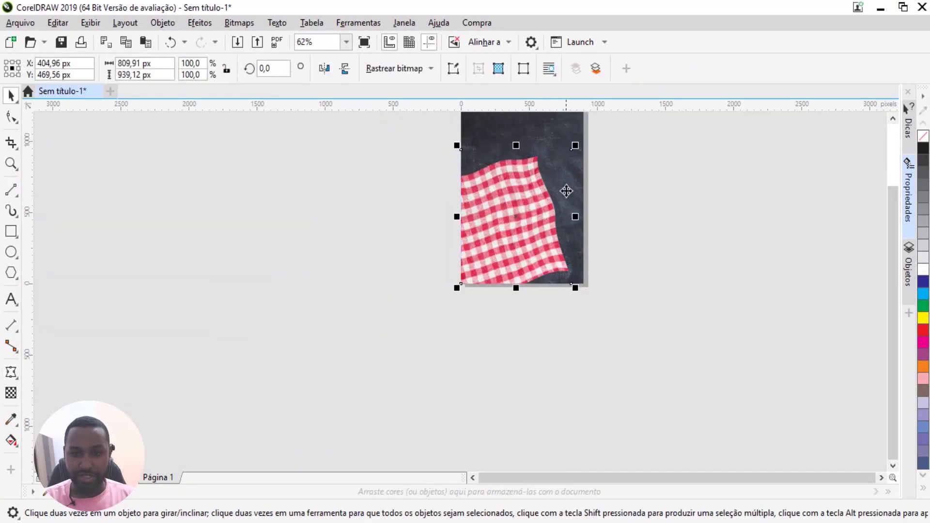
scroll(567, 184, "up", 2)
key("shift+F4")
left_click(660, 225)
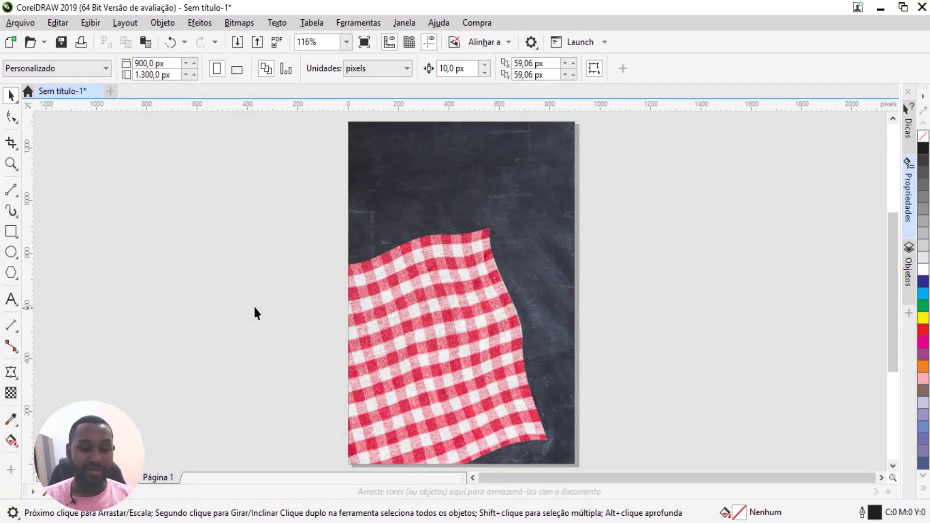
left_click(418, 330)
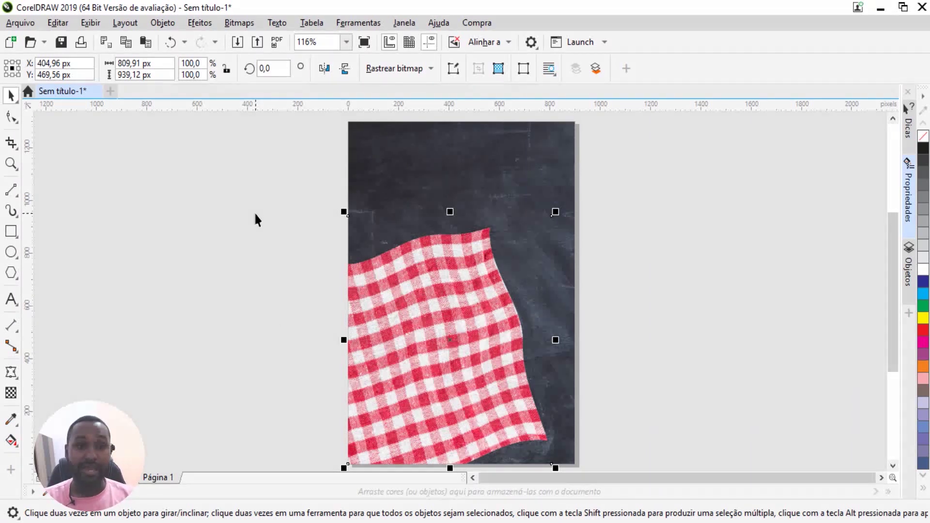
Step: Darken the cloth to solid black with brightness, contrast and intensity at -100
left_click(199, 23)
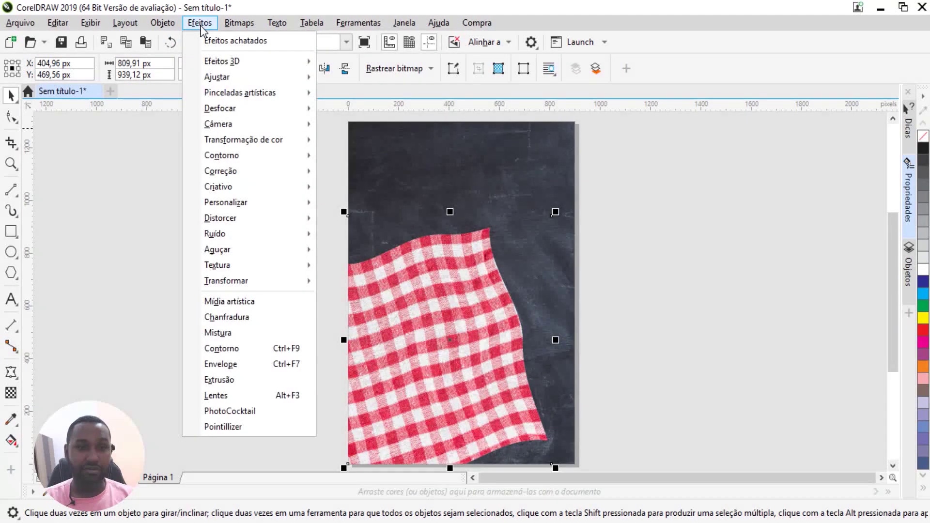
mouse_move(217, 77)
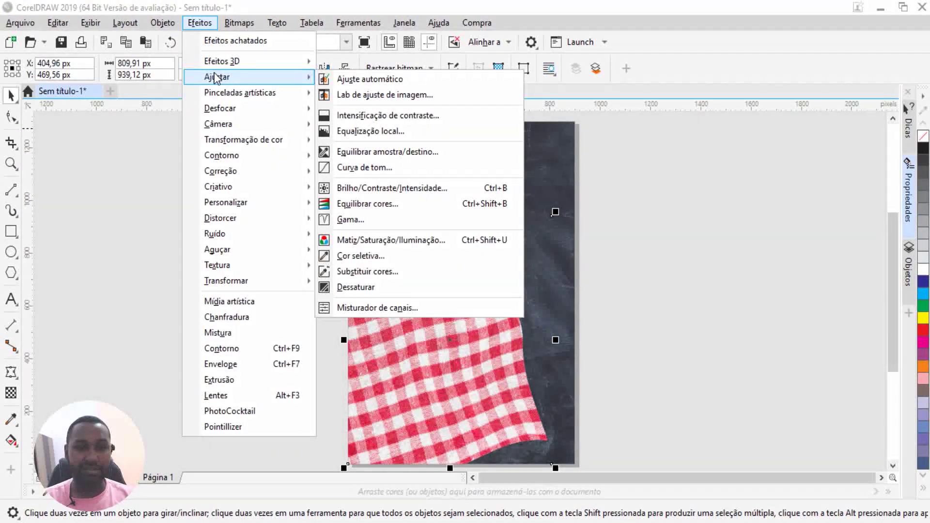
left_click(368, 189)
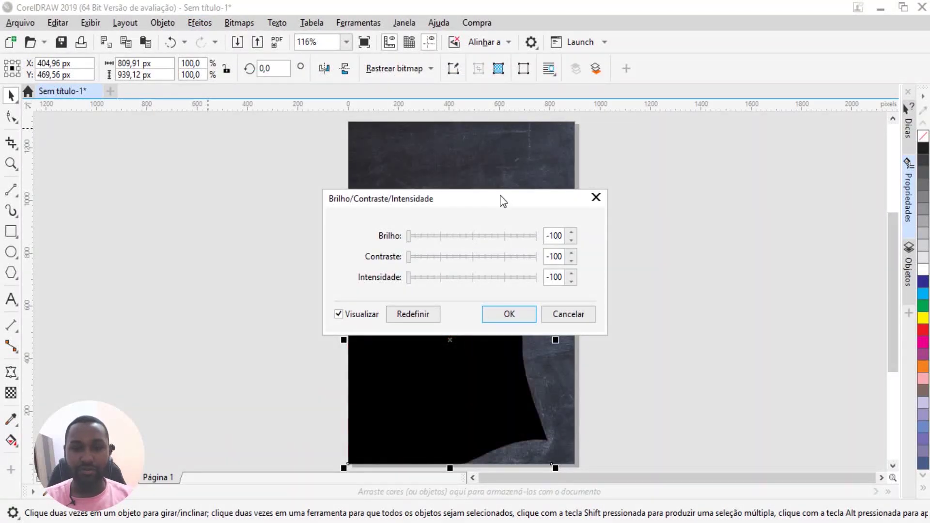
left_click_drag(502, 201, 639, 142)
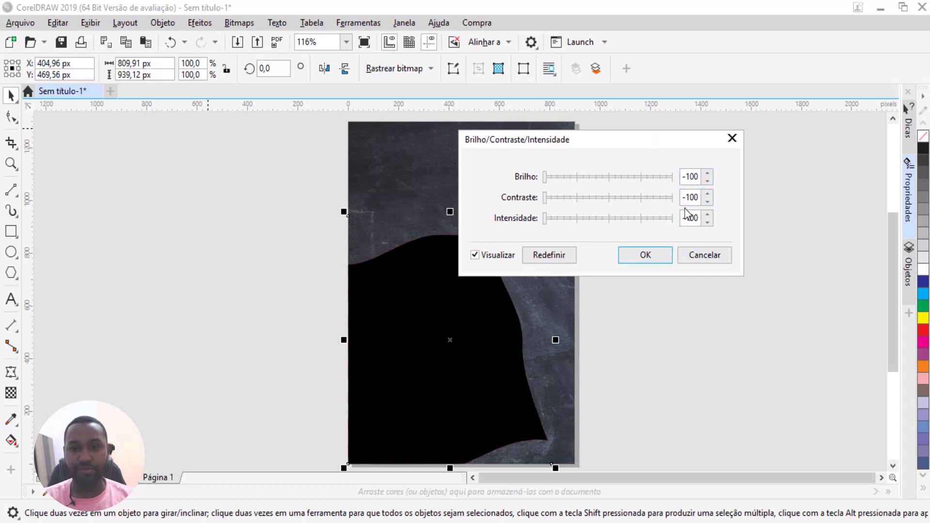
left_click(646, 255)
left_click(484, 204)
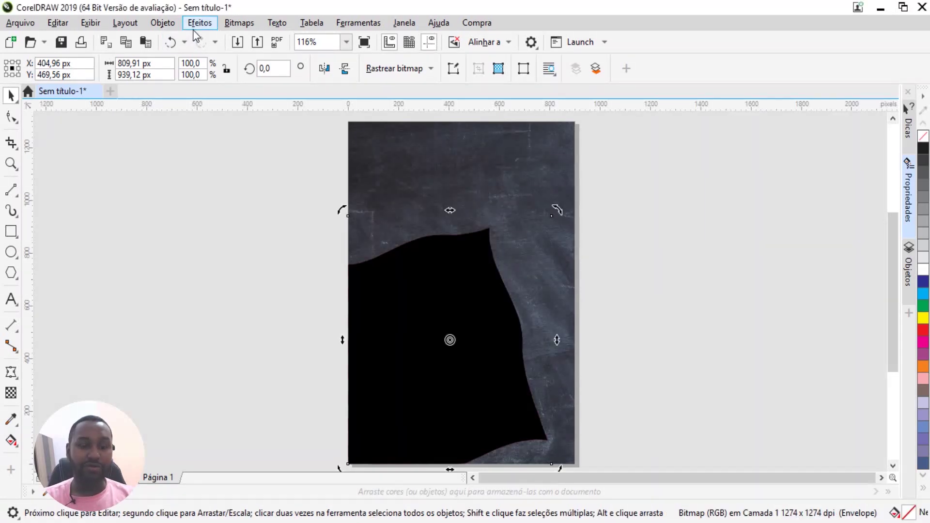
left_click(194, 24)
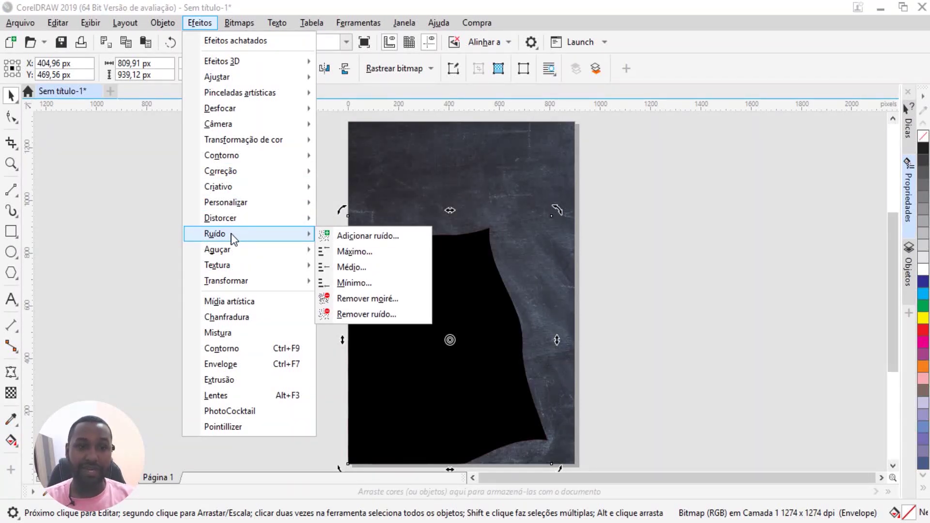
mouse_move(219, 108)
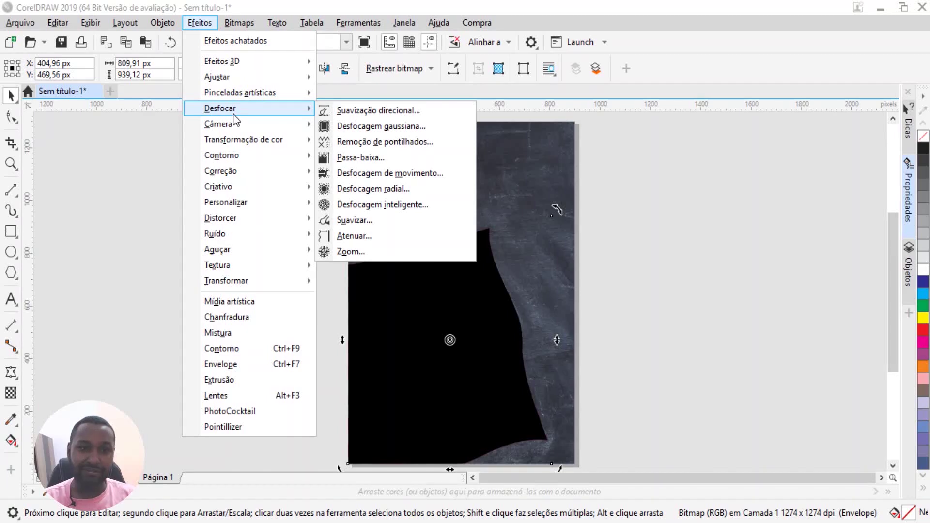
Step: Apply a Gaussian blur with a 10-pixel radius to the black cloth shape
left_click(246, 24)
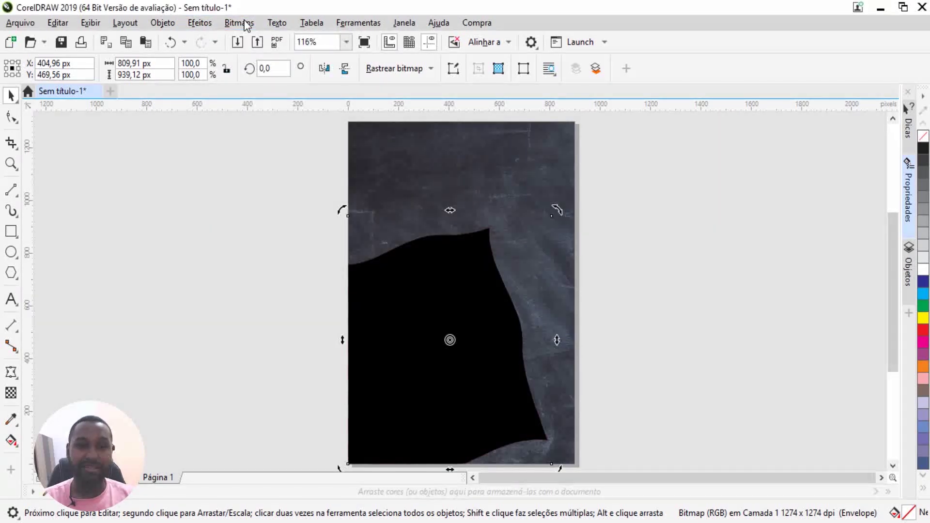
left_click(246, 24)
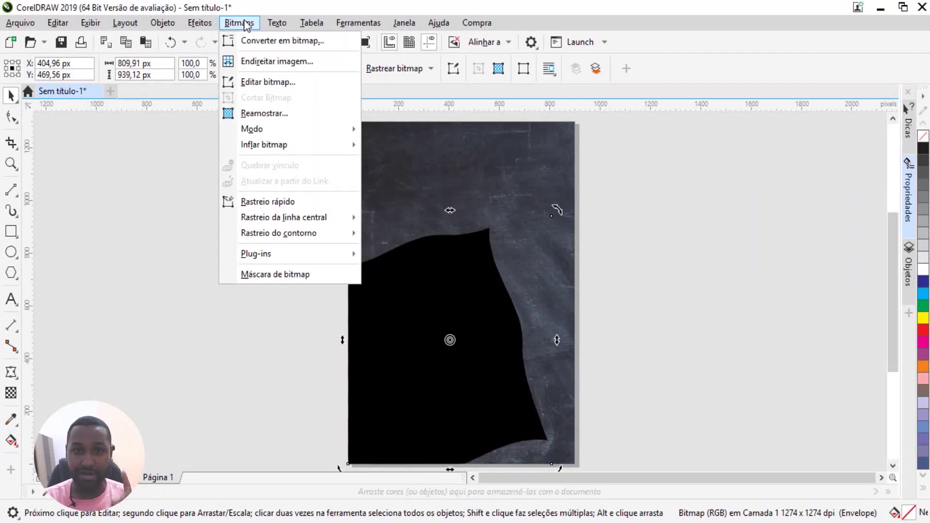
left_click(204, 24)
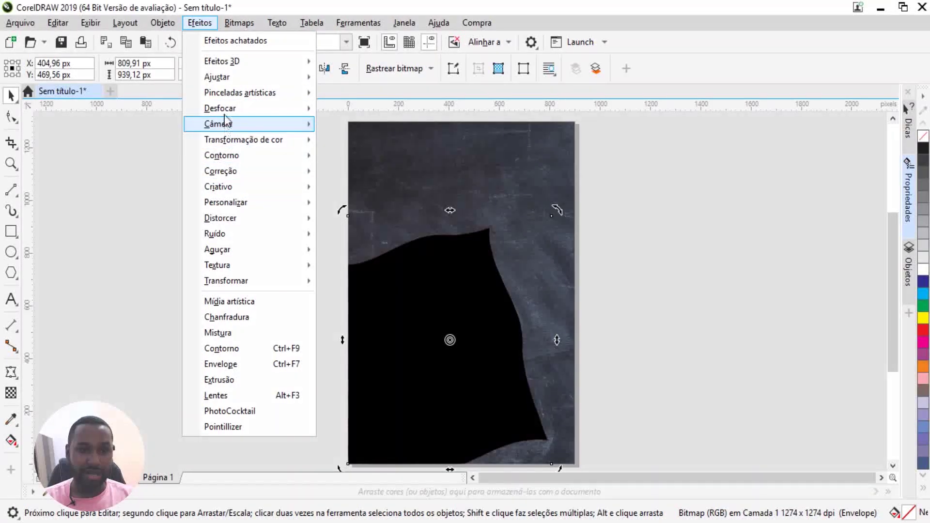
mouse_move(220, 108)
left_click(378, 133)
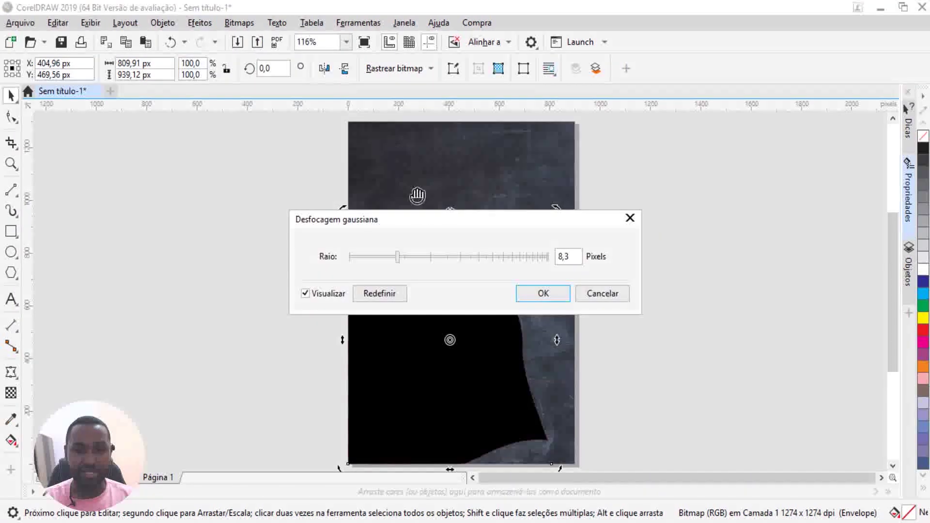
left_click_drag(425, 216, 600, 113)
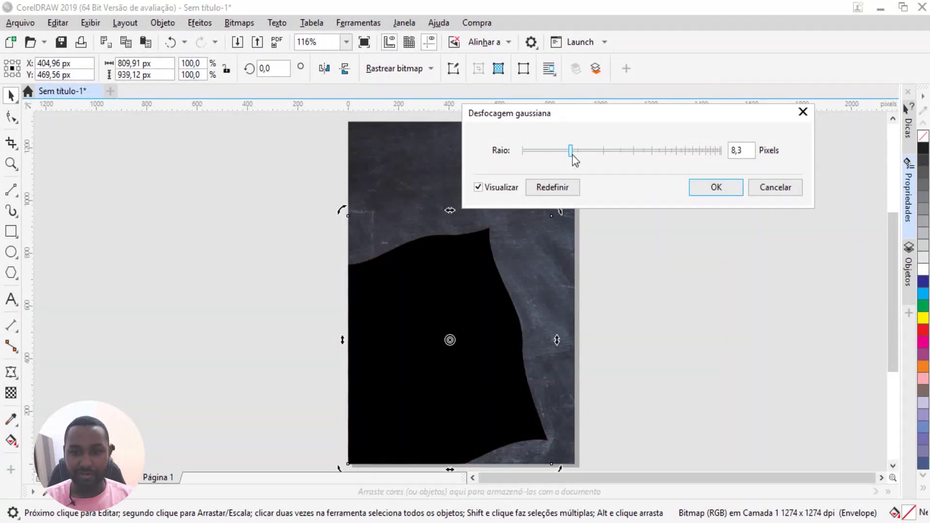
left_click_drag(571, 151, 586, 151)
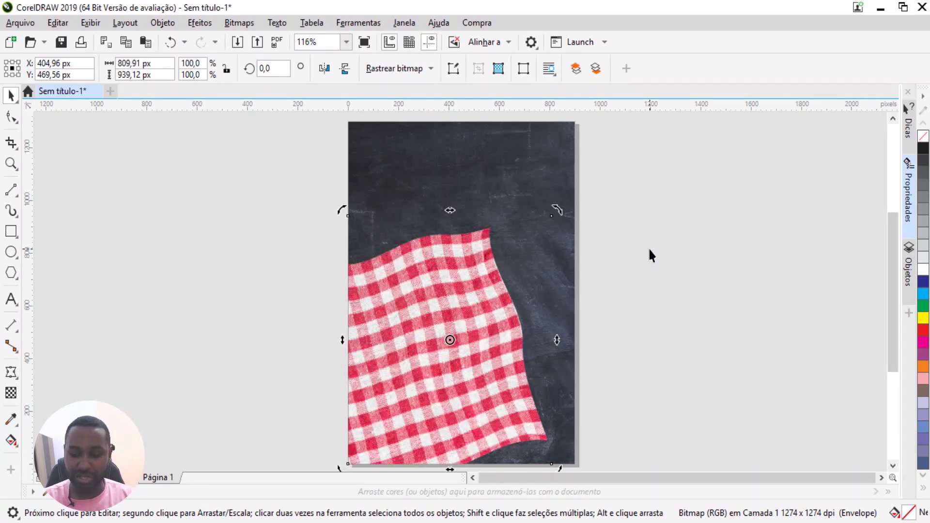
Step: Nudge the black shadow slightly right and up from the cloth
key("Right")
key("Right")
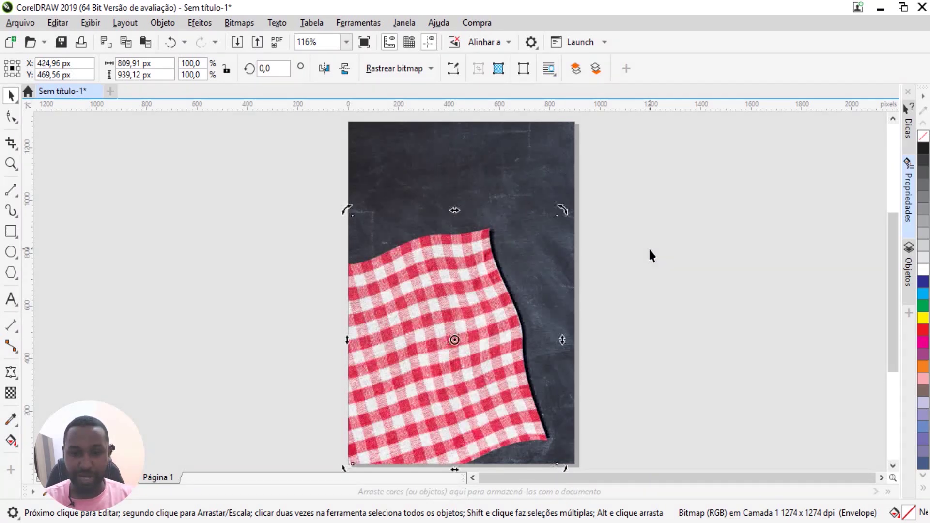
key("Up")
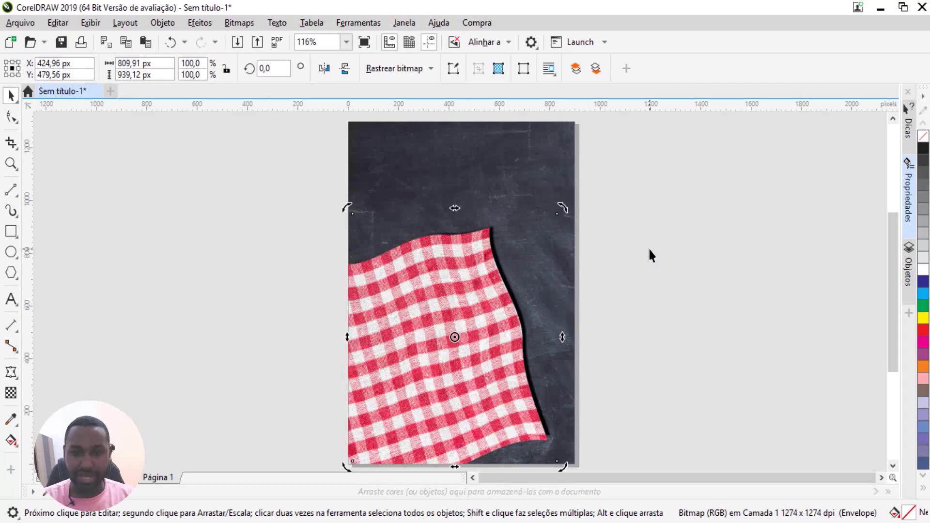
key("Up")
key("Down")
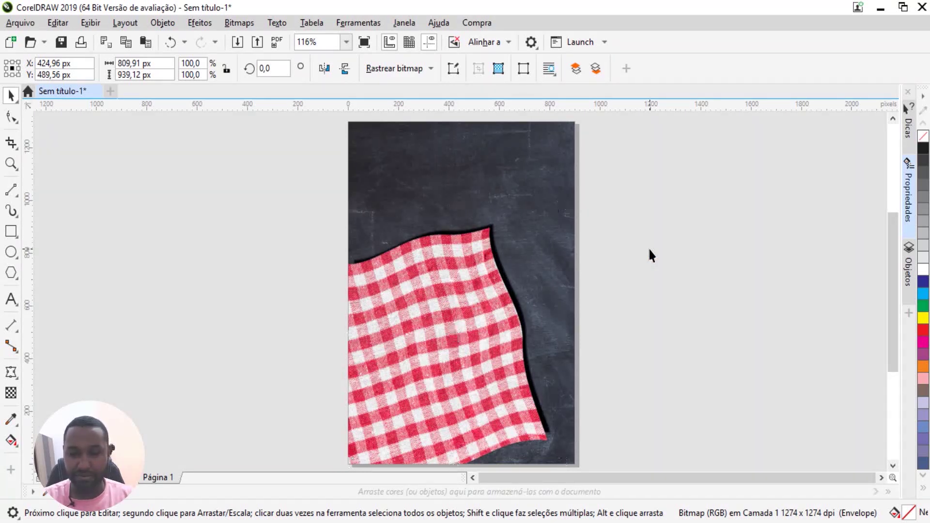
key("Down")
key("Down")
key("Down")
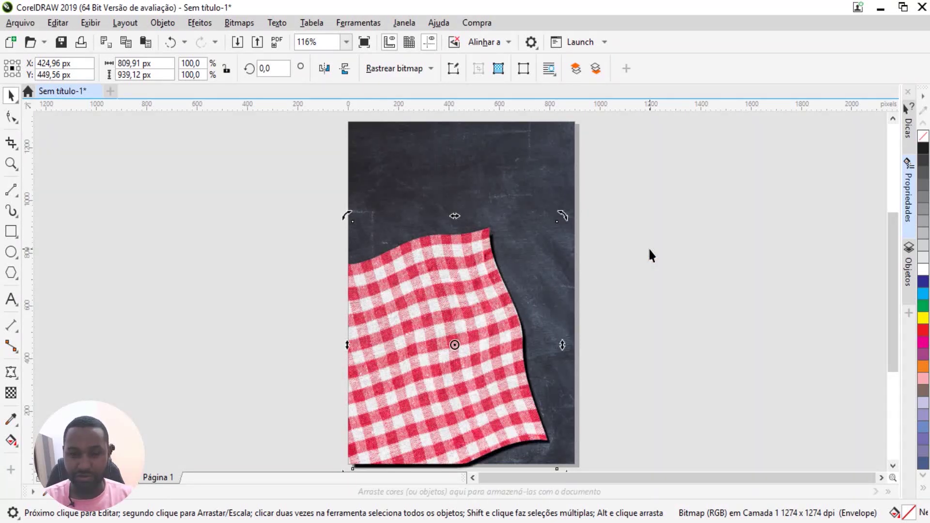
key("Up")
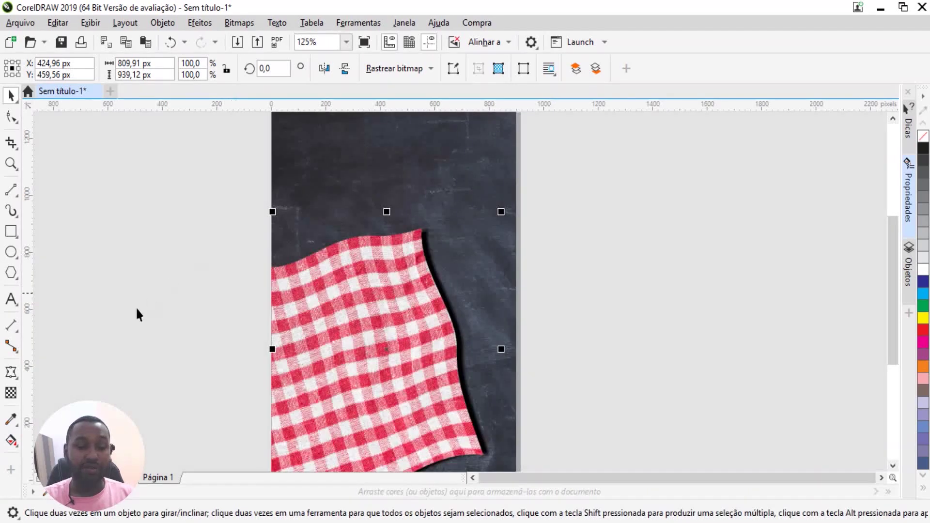
Step: Give the shadow a uniform transparency of 55 and return to the Pick tool
left_click(12, 392)
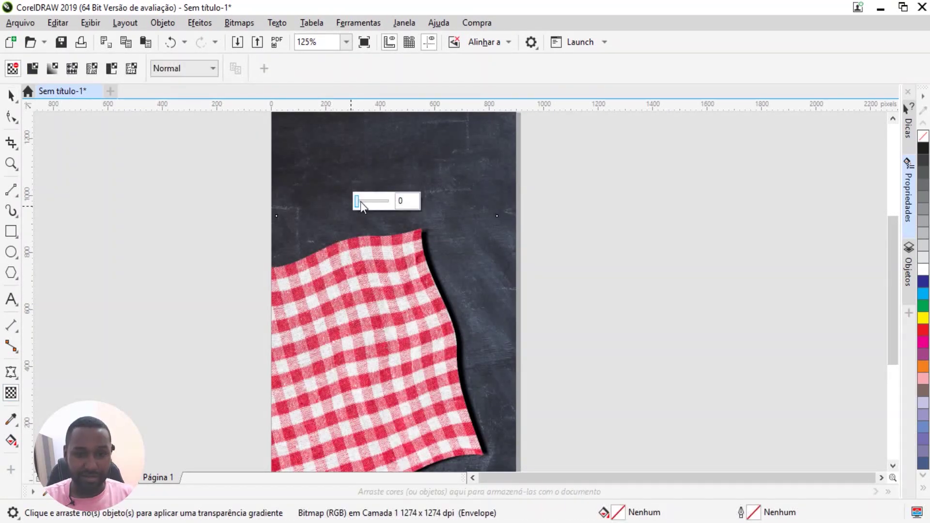
left_click_drag(360, 201, 374, 202)
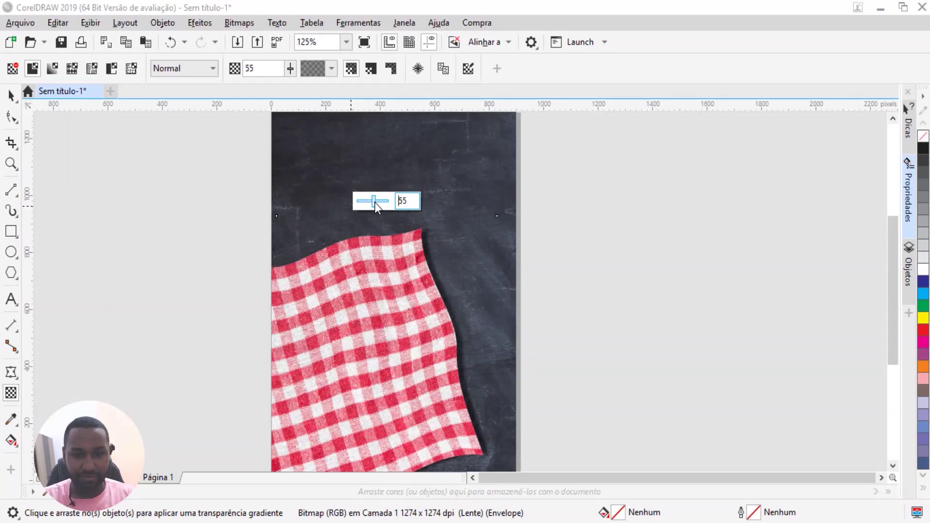
left_click(9, 99)
scroll(228, 188, "down", 1)
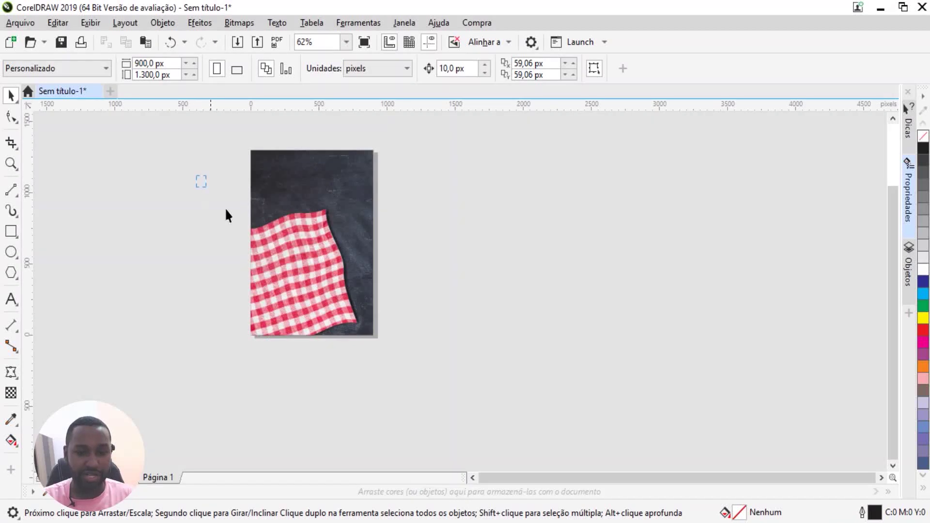
Step: Import the pizza-on-wooden-board picture from the Nova pasta folder into the flyer
left_click_drag(228, 213, 408, 383)
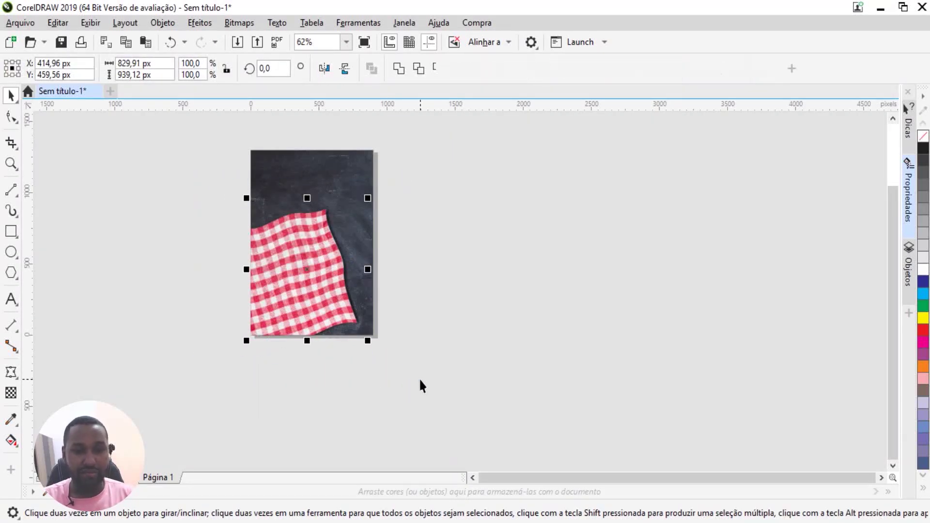
key("shift+F2")
left_click(259, 315)
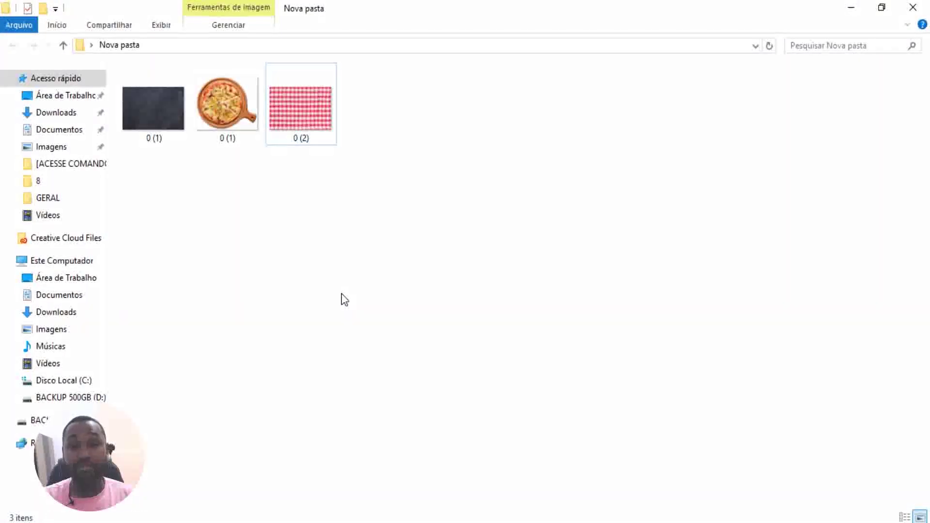
left_click(225, 124, "ctrl")
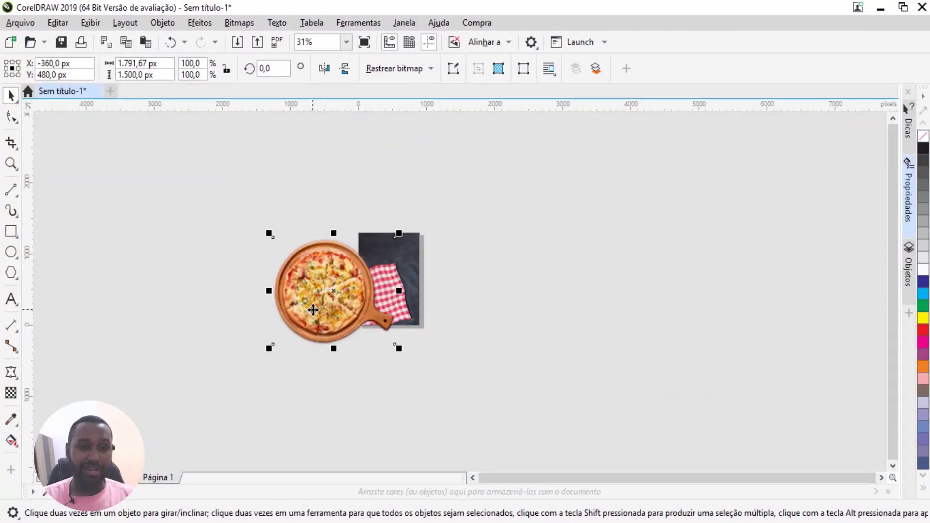
Step: Mirror the pizza board horizontally, shrink it and raise it on the page
left_click(322, 73)
left_click_drag(268, 229, 334, 294)
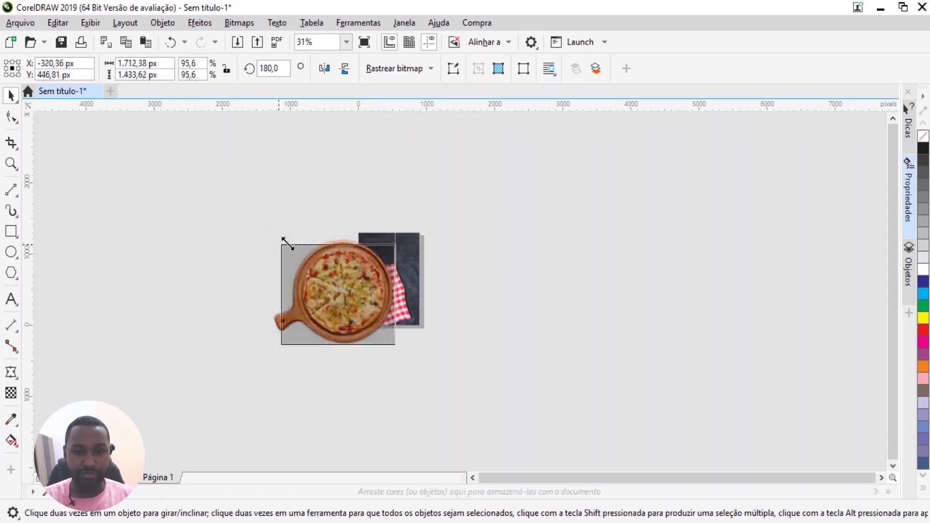
scroll(356, 340, "up", 2)
scroll(356, 340, "up", 2)
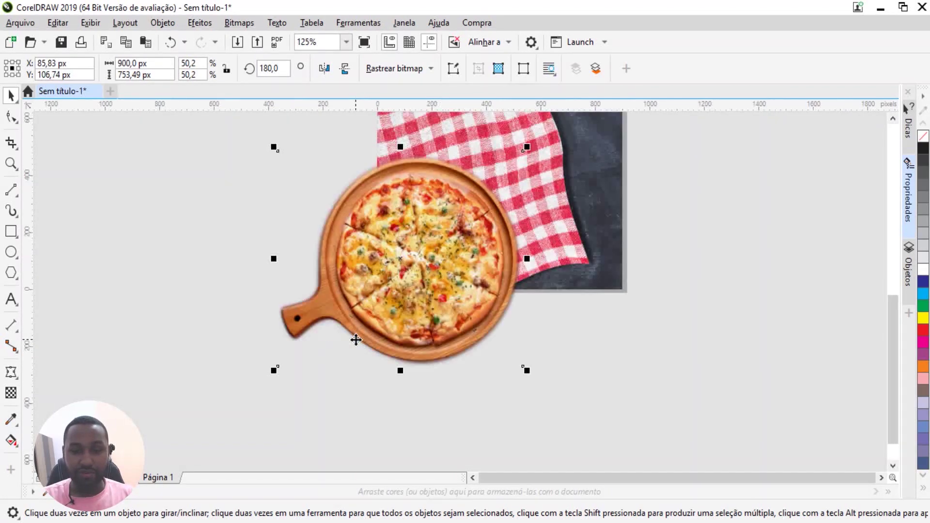
left_click_drag(384, 321, 387, 271)
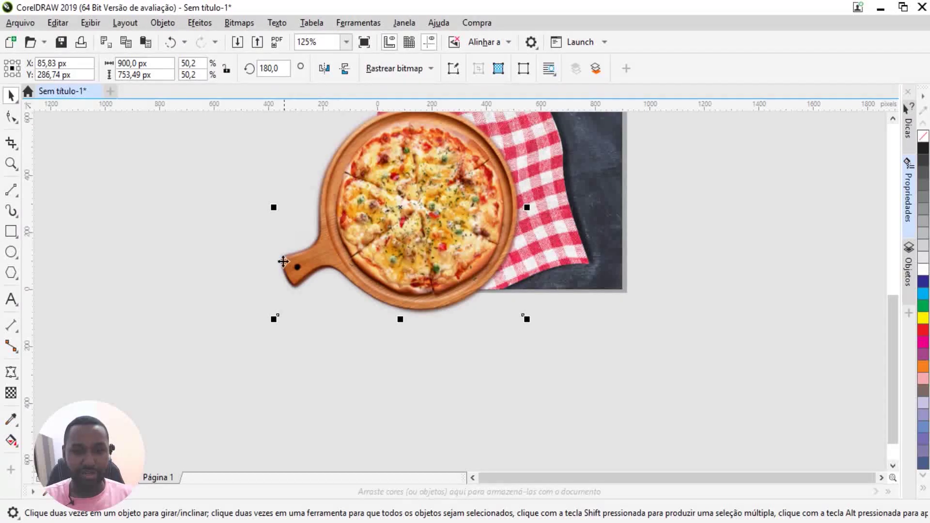
Step: Fine-tune the pizza's size so it sits over the gingham cloth at the lower left
scroll(326, 262, "down", 2)
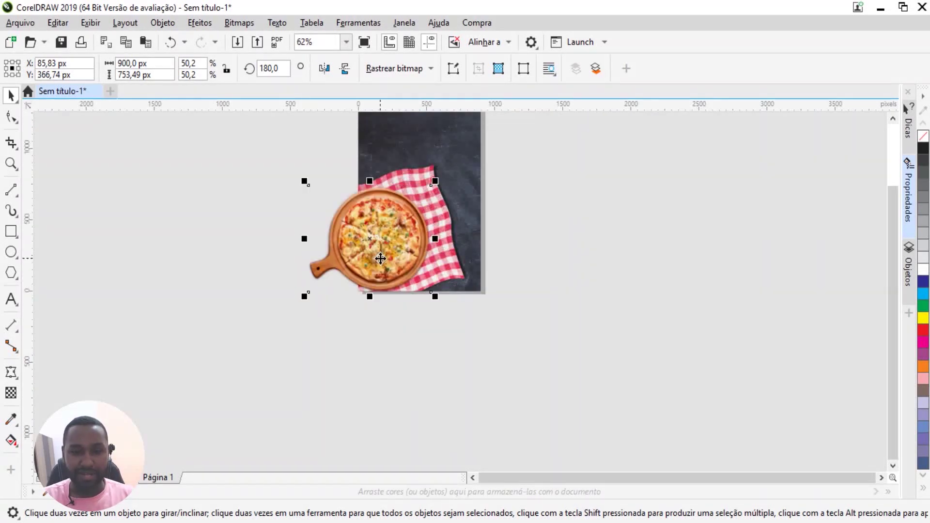
scroll(406, 240, "up", 2)
scroll(438, 182, "down", 2)
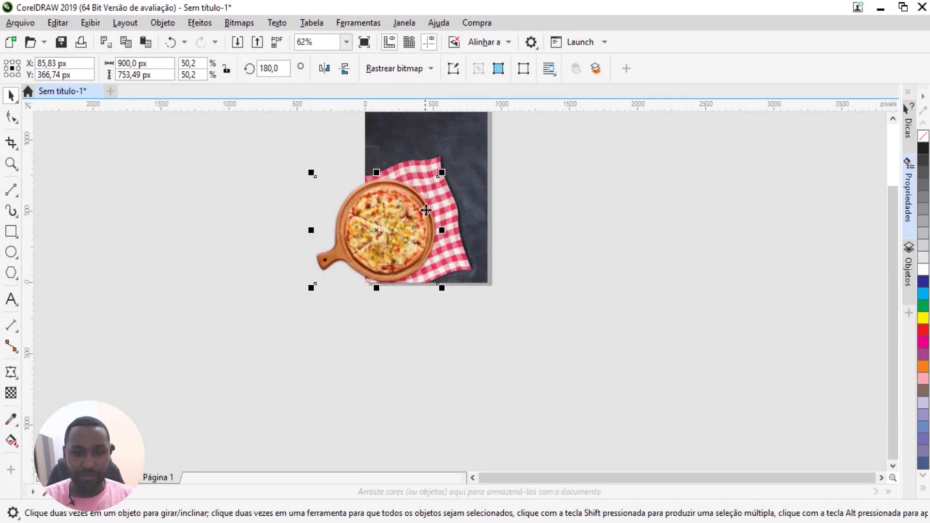
left_click_drag(441, 172, 465, 150)
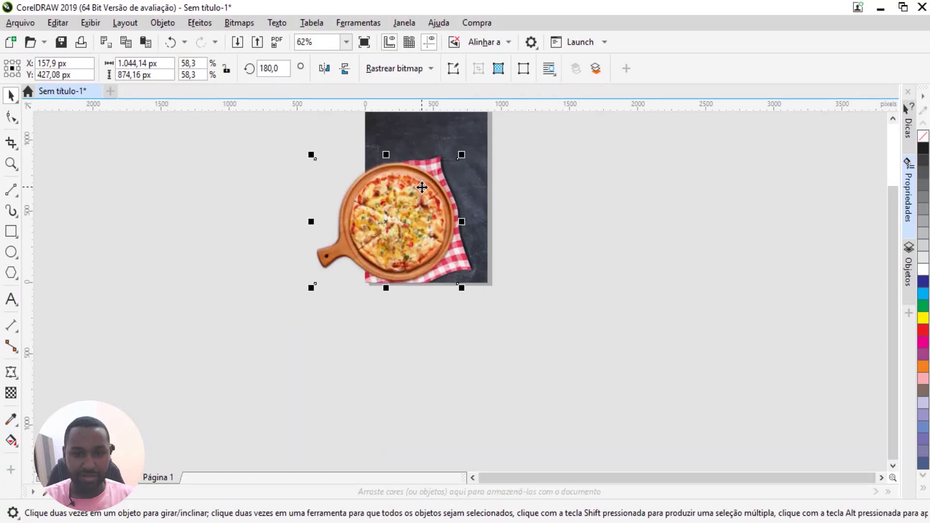
scroll(369, 160, "up", 4)
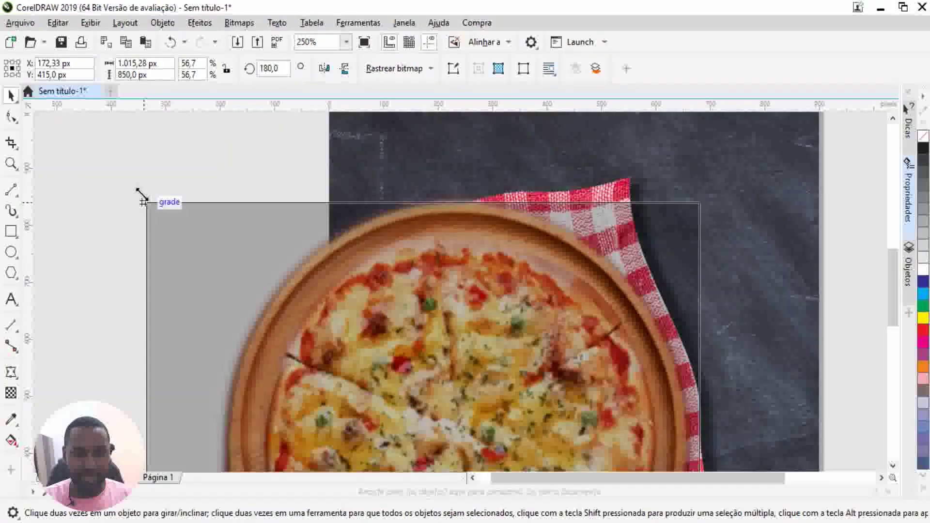
left_click_drag(127, 185, 168, 221)
scroll(402, 212, "down", 2)
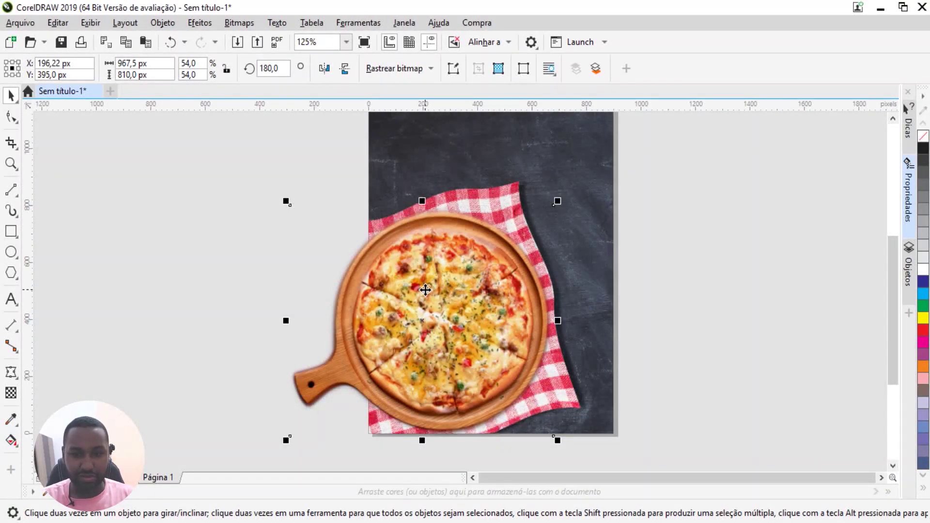
scroll(424, 289, "down", 2)
left_click(591, 245)
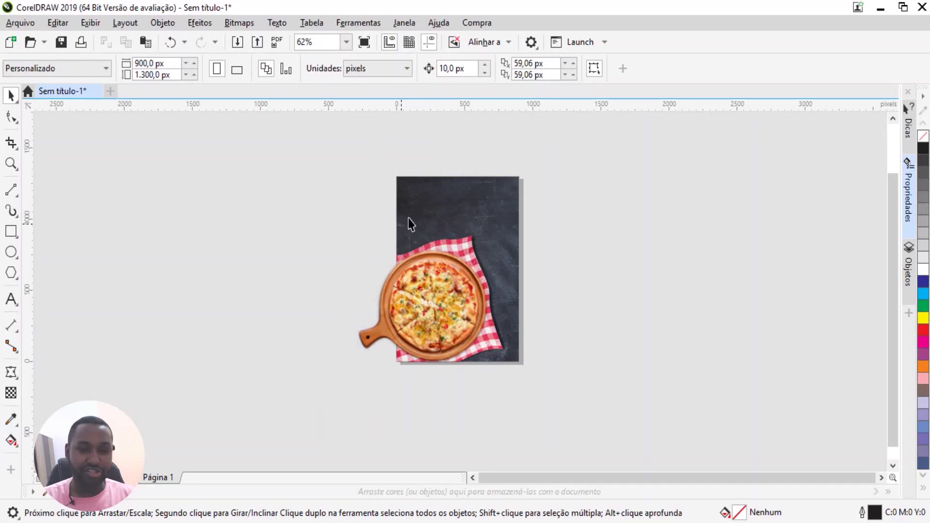
Step: Intersect the pizza with the page background and delete the extra overlap piece
left_click(441, 194)
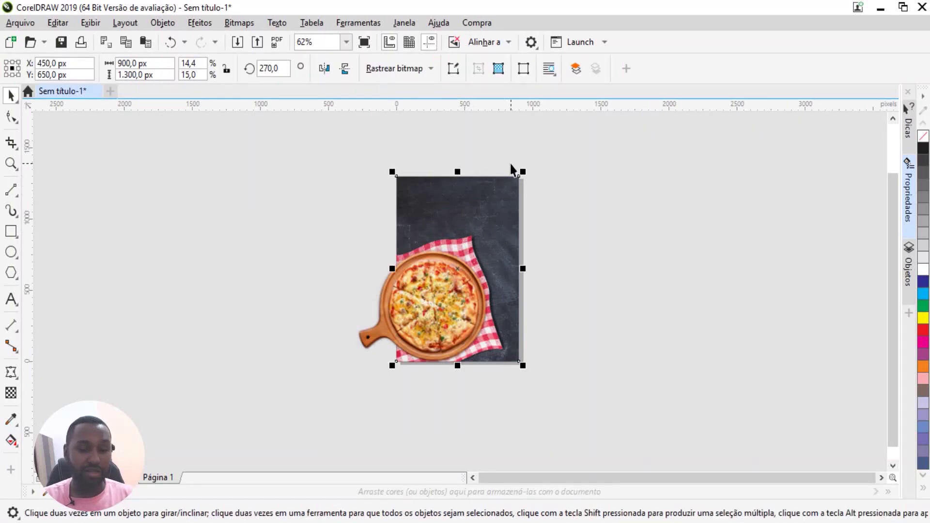
left_click(366, 339, "shift")
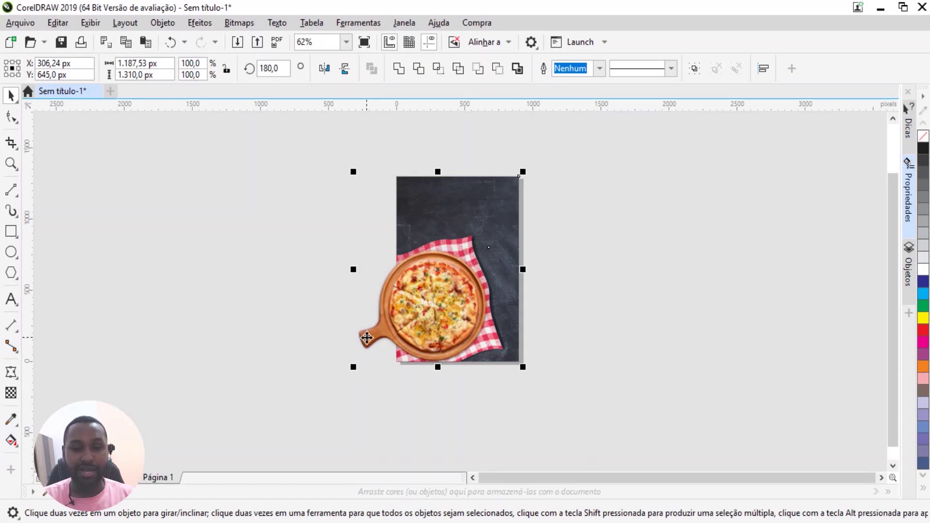
left_click(439, 69)
left_click(259, 305)
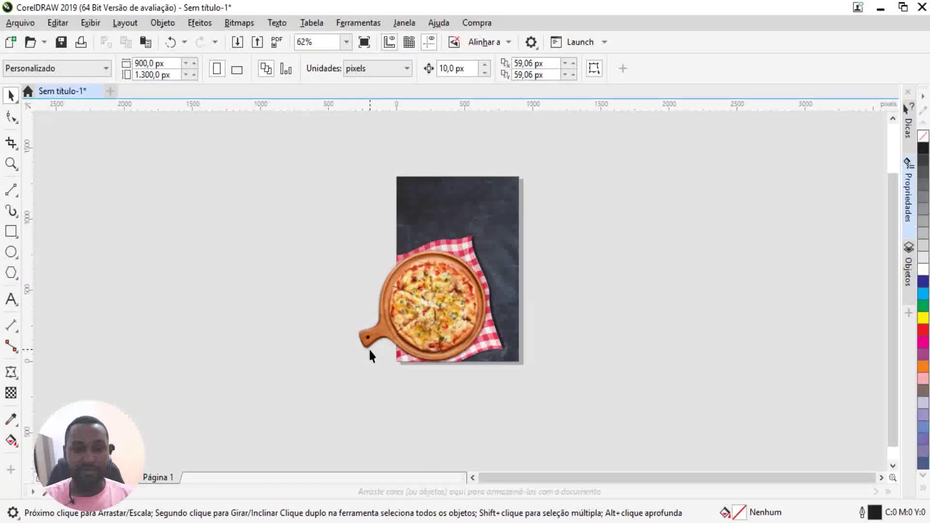
left_click_drag(427, 330, 630, 272)
key("Delete")
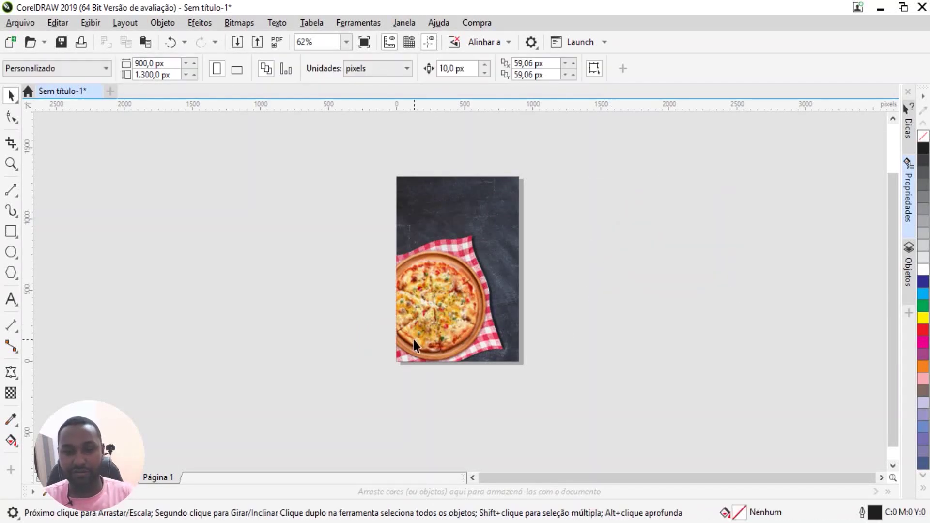
scroll(442, 340, "up", 1)
scroll(443, 340, "up", 1)
scroll(423, 309, "down", 1)
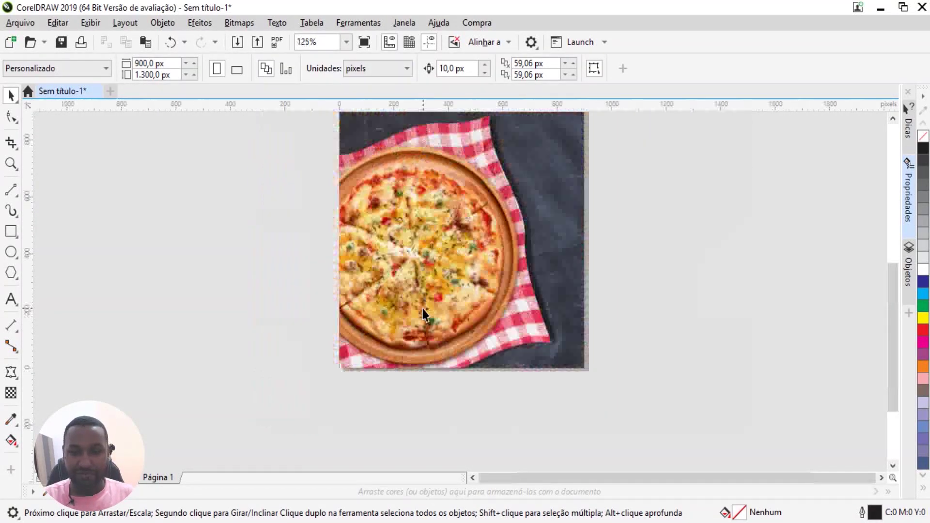
Step: Inspect the trimmed pizza with the whole page in view
left_click(443, 263)
key("shift+F4")
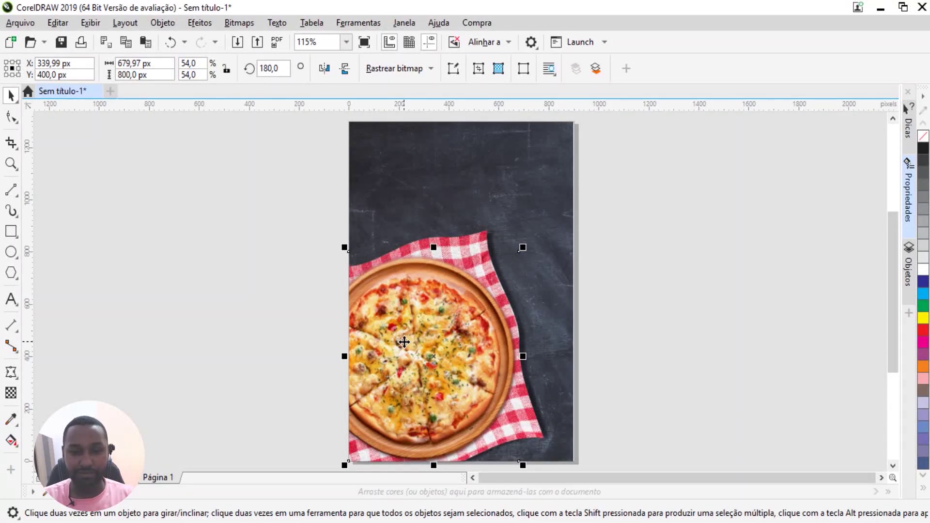
scroll(434, 310, "down", 2)
scroll(460, 373, "up", 3)
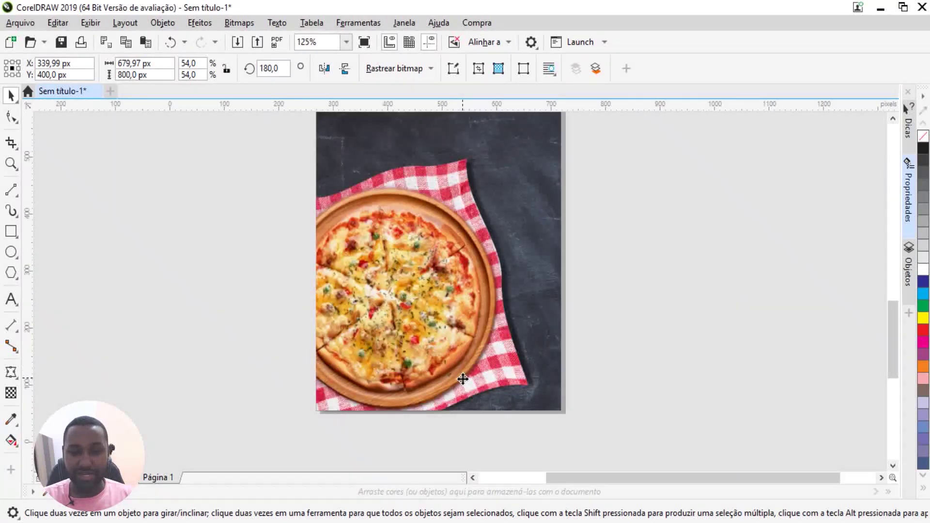
scroll(463, 379, "up", 1)
scroll(482, 359, "up", 1)
scroll(493, 343, "down", 1)
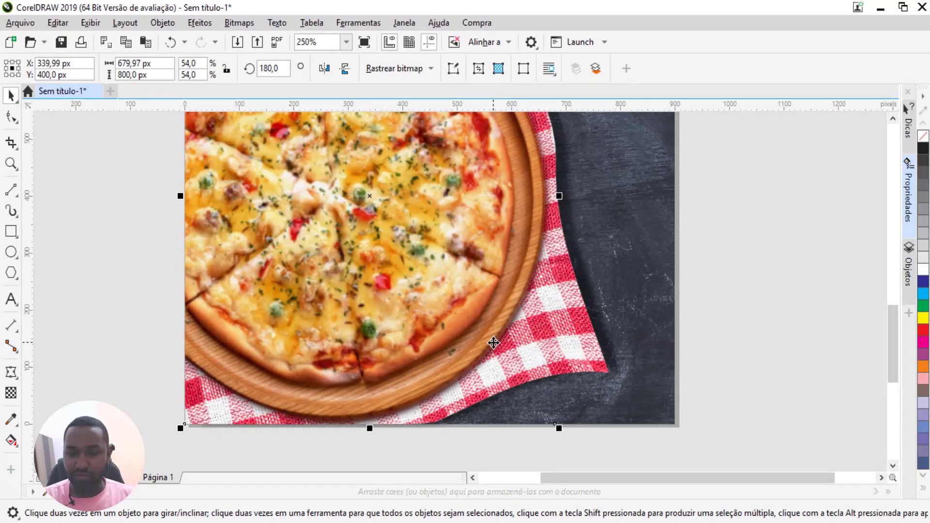
scroll(493, 343, "down", 4)
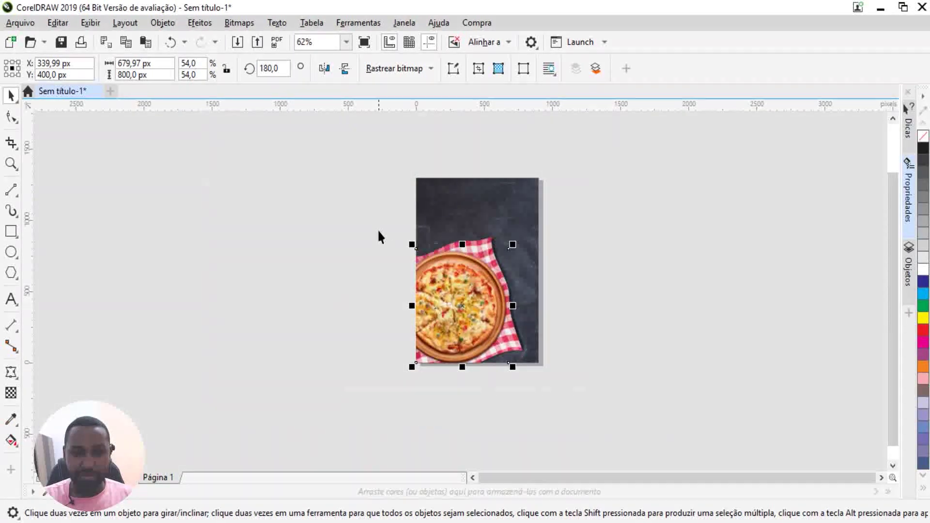
Step: Zoom in on the page artwork, then zoom out to reveal the cutlery image beside the page
left_click_drag(359, 207, 582, 415)
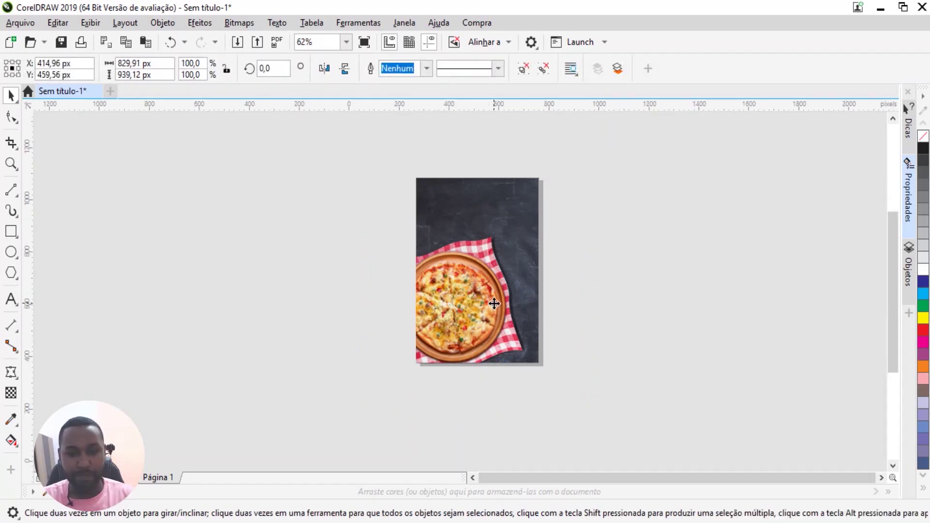
key("shift+F2")
left_click(650, 297)
scroll(493, 439, "up", 2)
scroll(497, 431, "up", 3)
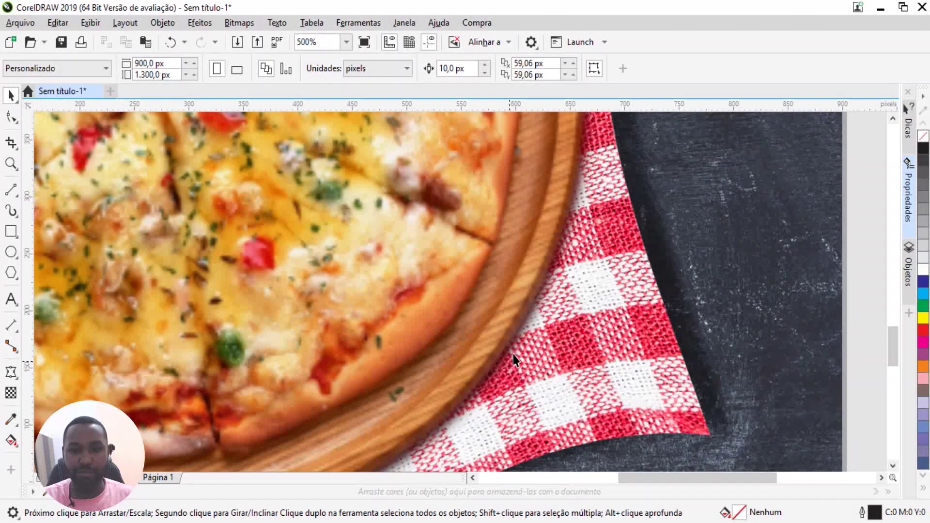
key("shift+F4")
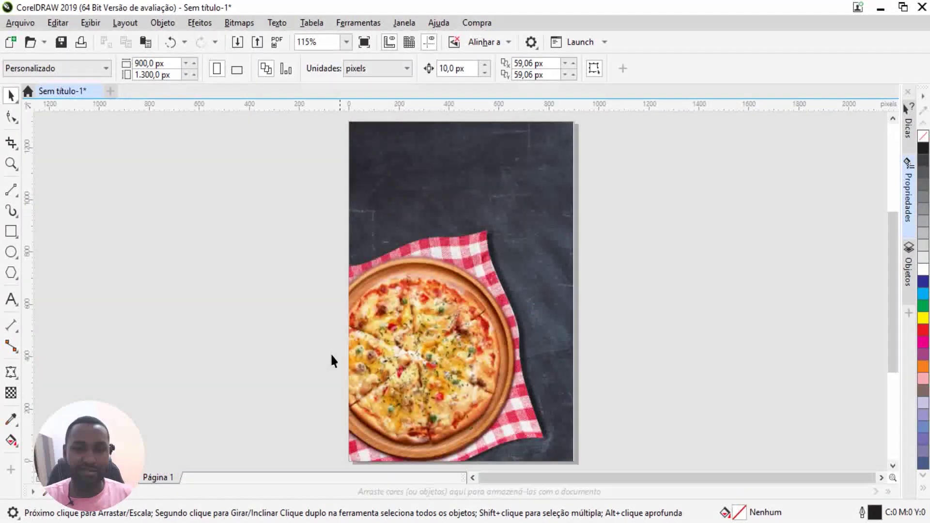
key("F4")
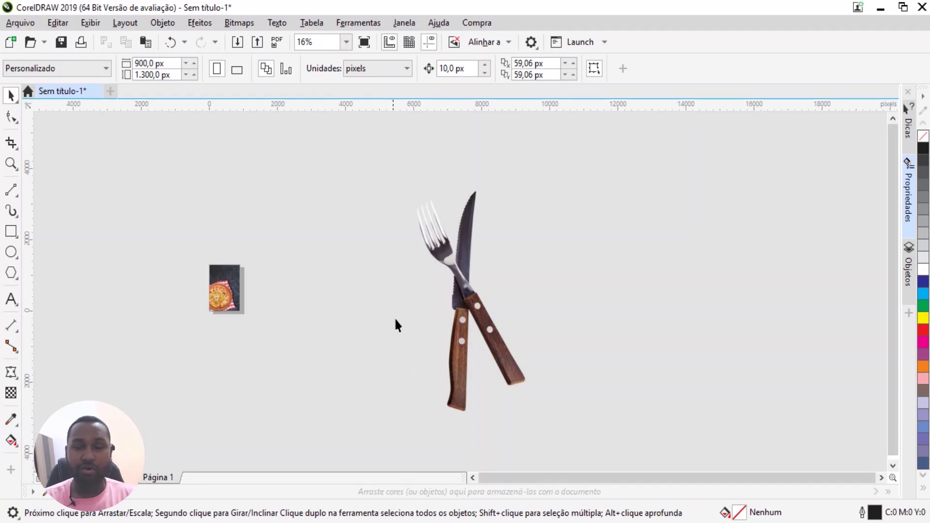
Step: Shrink the knife-and-fork image and centre it on the page
left_click_drag(458, 306, 403, 298)
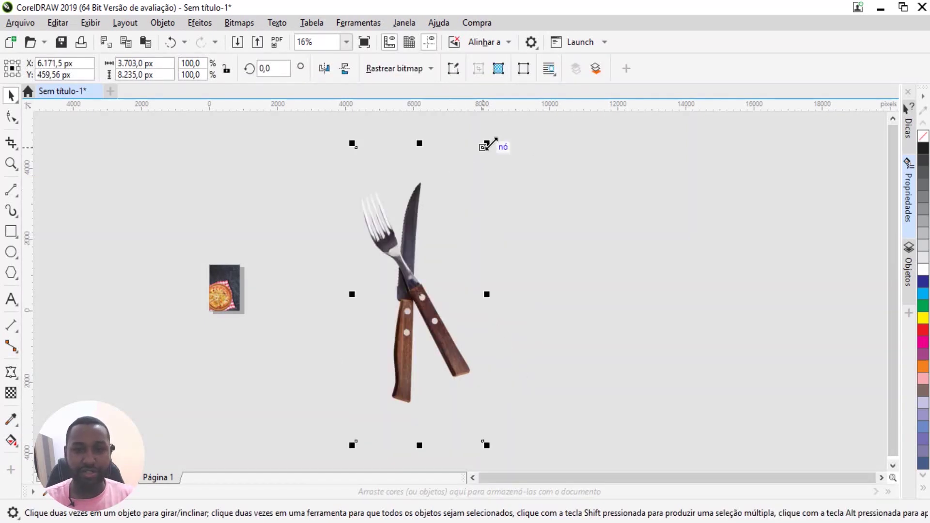
left_click_drag(483, 148, 387, 257)
key("p")
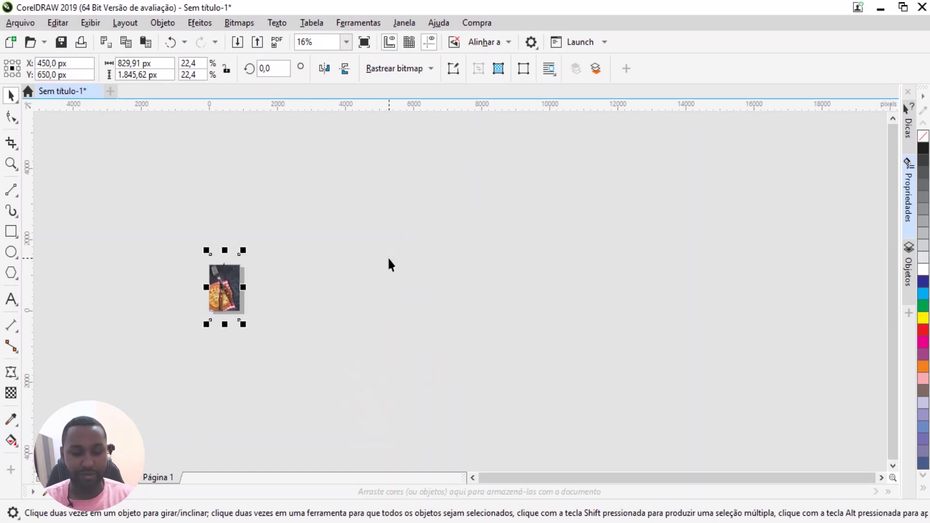
key("shift+F2")
Step: Shrink the cutlery further and place it at the lower right against the page edge
left_click_drag(445, 232, 470, 252)
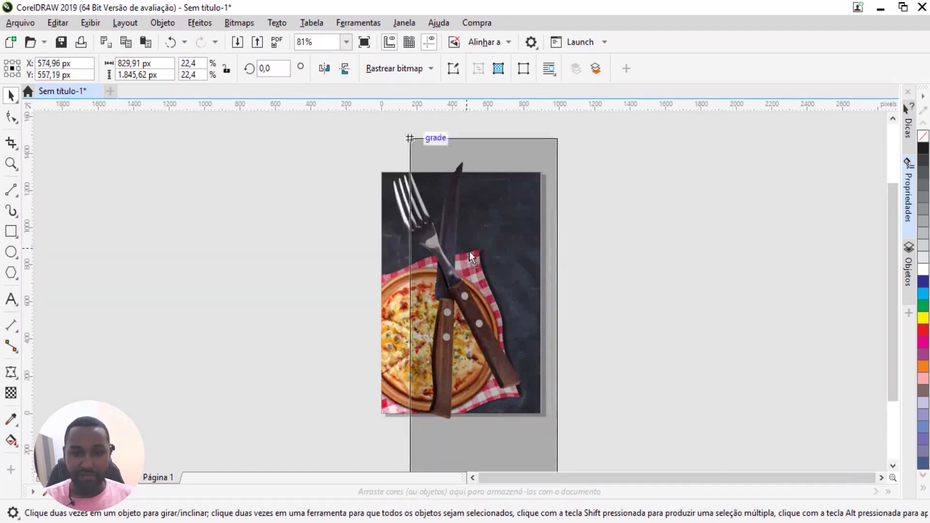
left_click_drag(408, 136, 439, 206)
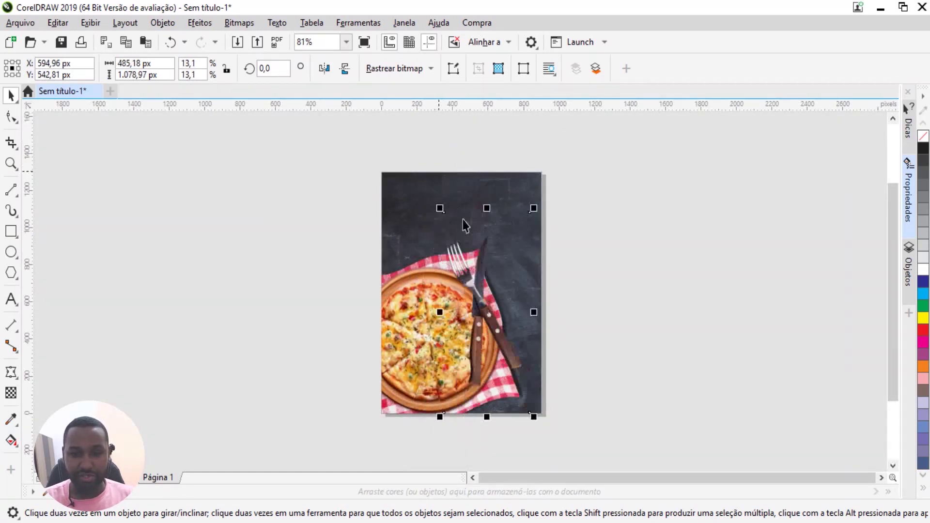
mouse_move(477, 270)
left_mouse_down()
mouse_move(533, 358)
mouse_move(514, 336)
left_mouse_up()
scroll(508, 312, "up", 3)
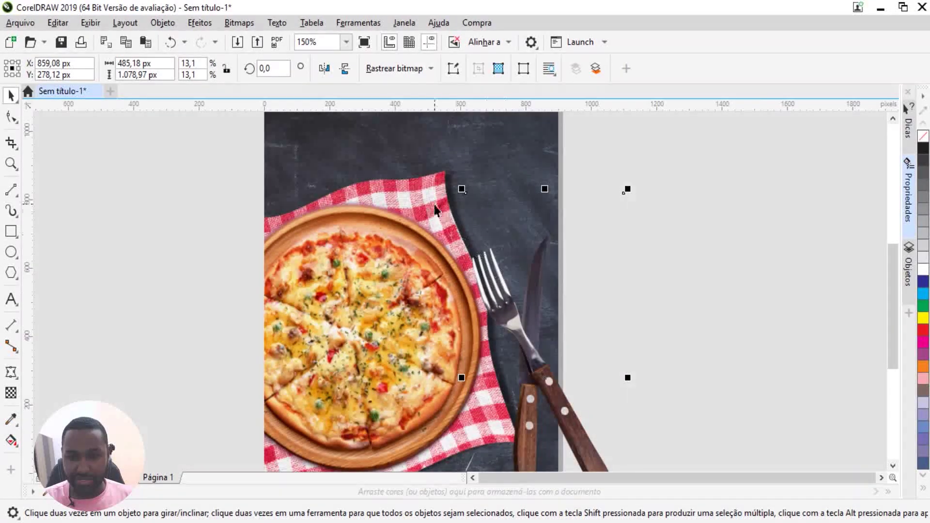
left_click_drag(461, 189, 467, 185)
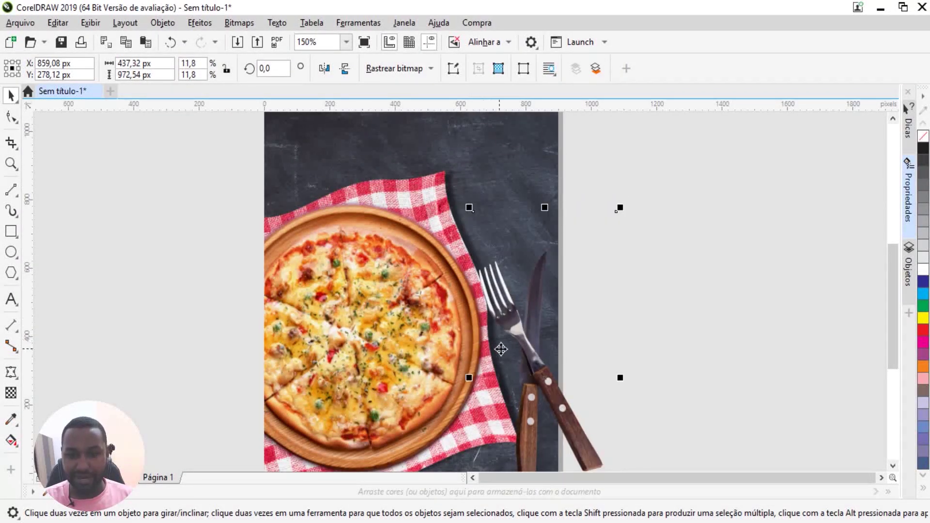
scroll(496, 303, "down", 3)
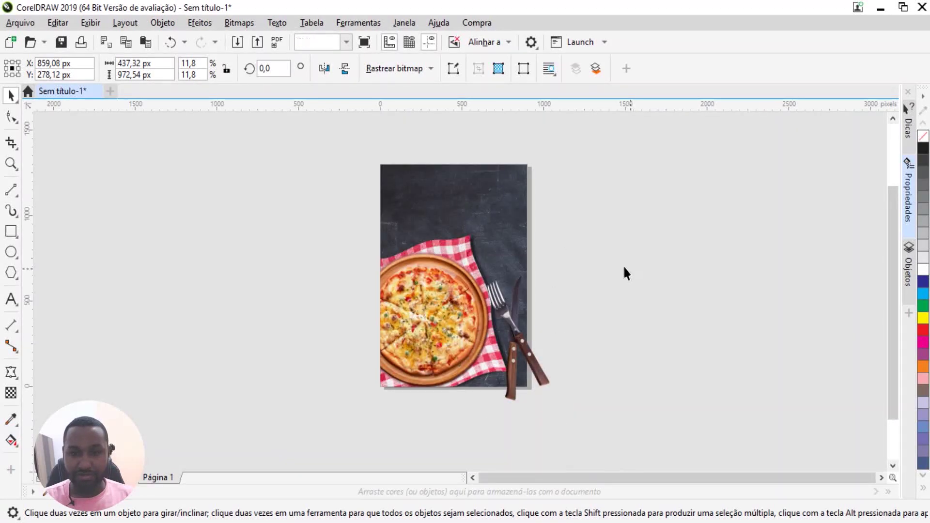
scroll(513, 285, "up", 4)
left_click_drag(472, 369, 482, 370)
scroll(701, 166, "down", 2)
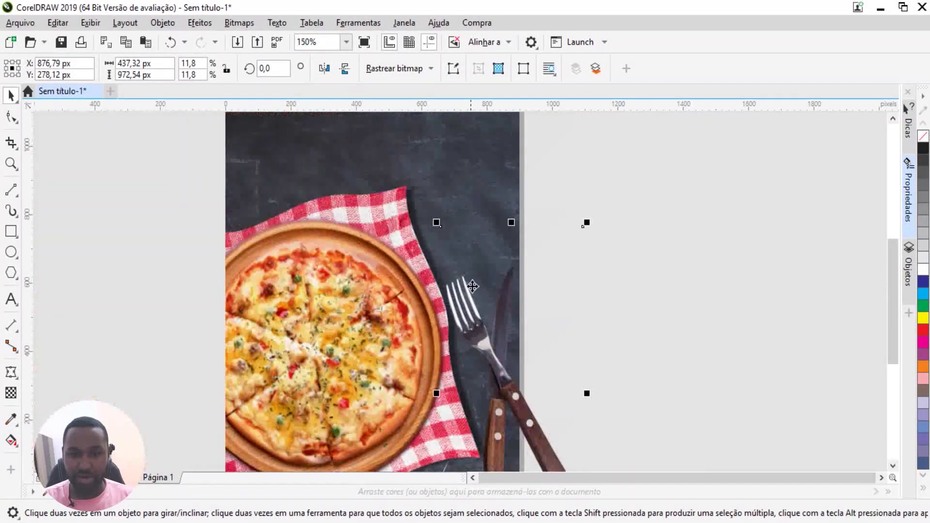
Step: Intersect the cutlery with the chalkboard background and delete the untrimmed original
left_click(571, 180)
left_click(475, 123)
scroll(486, 186, "down", 2)
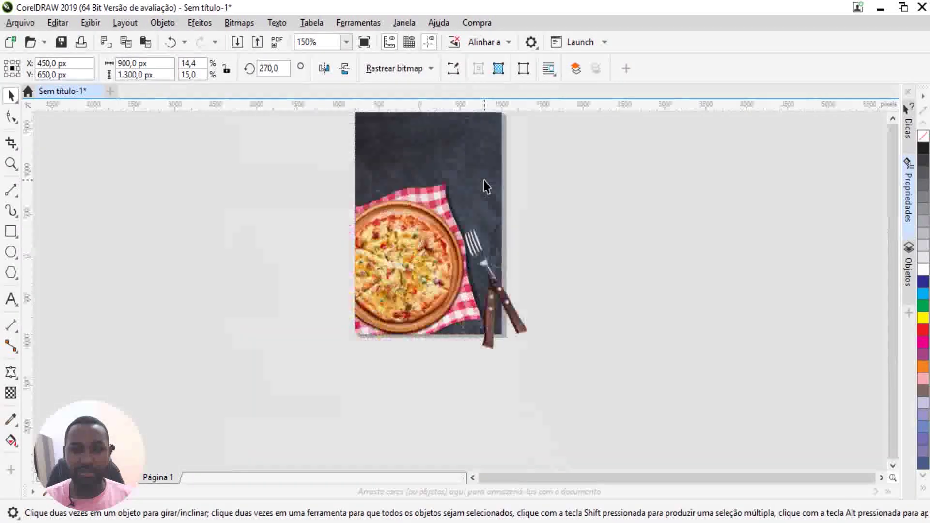
scroll(507, 254, "up", 2)
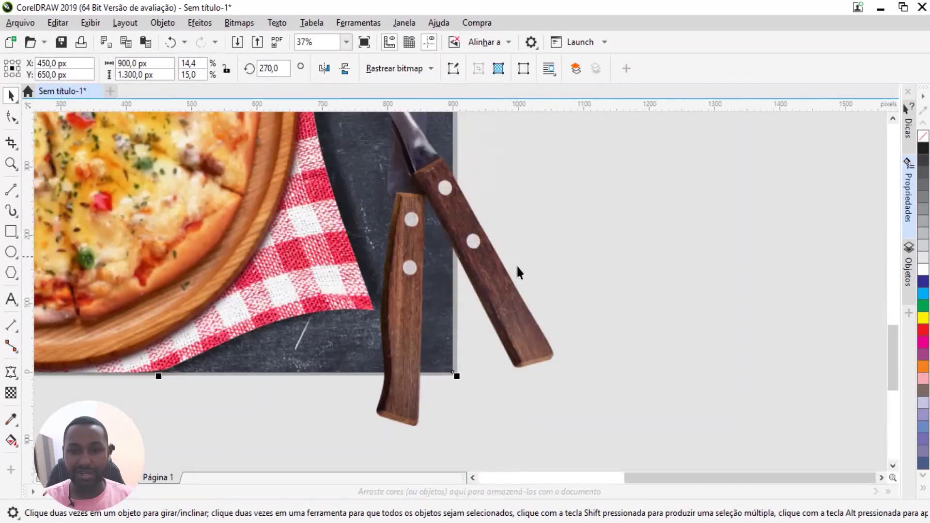
left_click(536, 325, "shift")
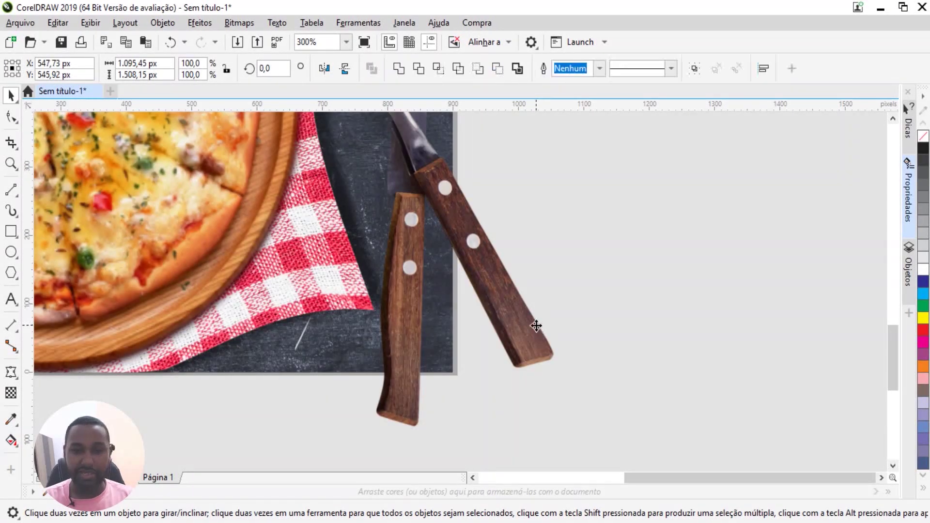
left_click(438, 68)
left_click(617, 236)
left_click_drag(509, 306, 735, 354)
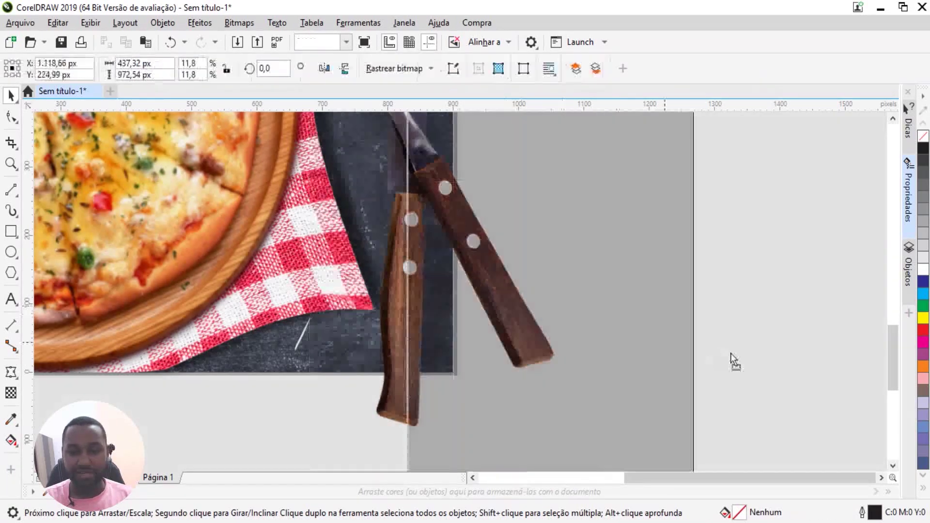
key("Delete")
scroll(525, 370, "down", 3)
Step: Convert the trimmed cutlery to a 300 dpi RGB bitmap with transparent background
scroll(525, 371, "up", 2)
left_click(468, 303)
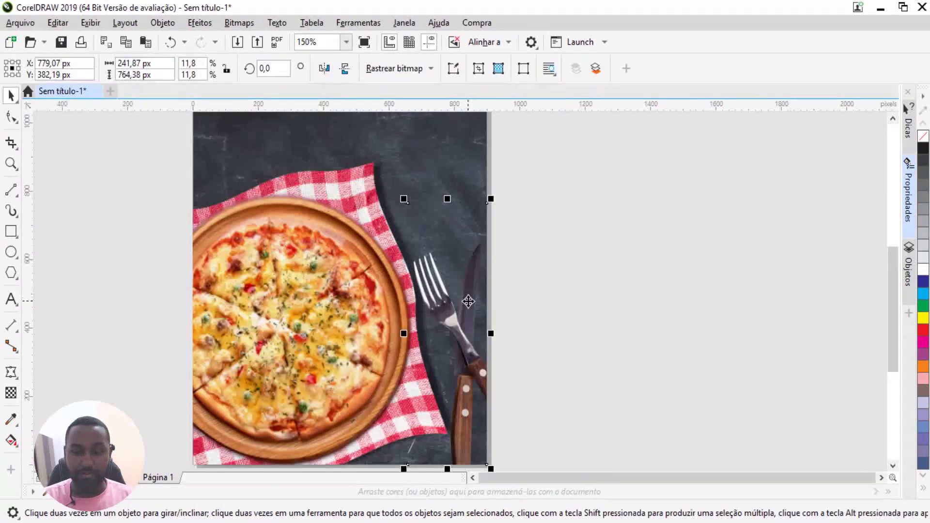
left_click(239, 23)
left_click(256, 42)
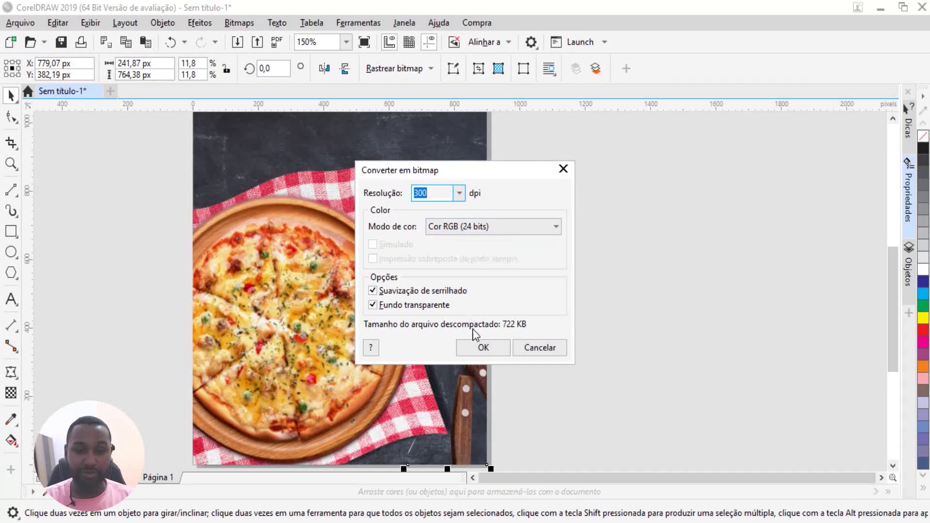
left_click(483, 347)
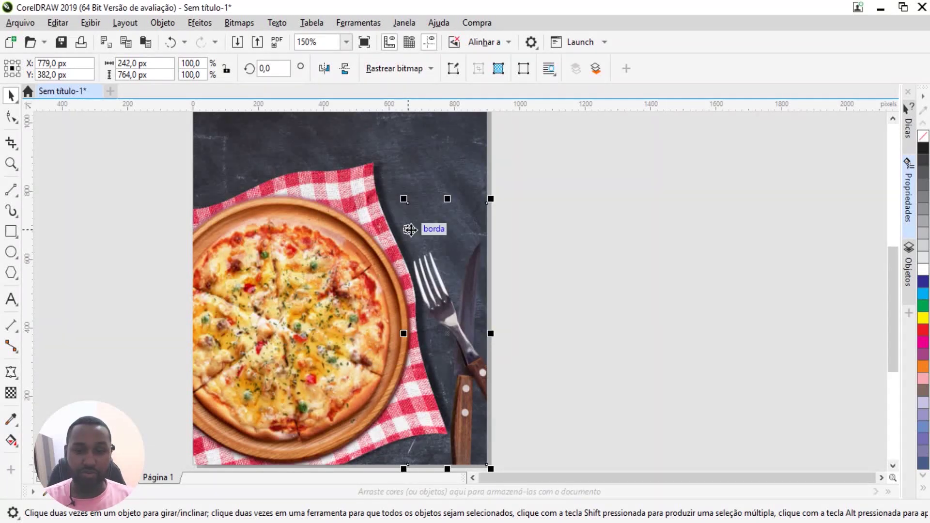
Step: Undo the accidental move and nudge the cutlery bitmap 10 px to the right
left_click(582, 222)
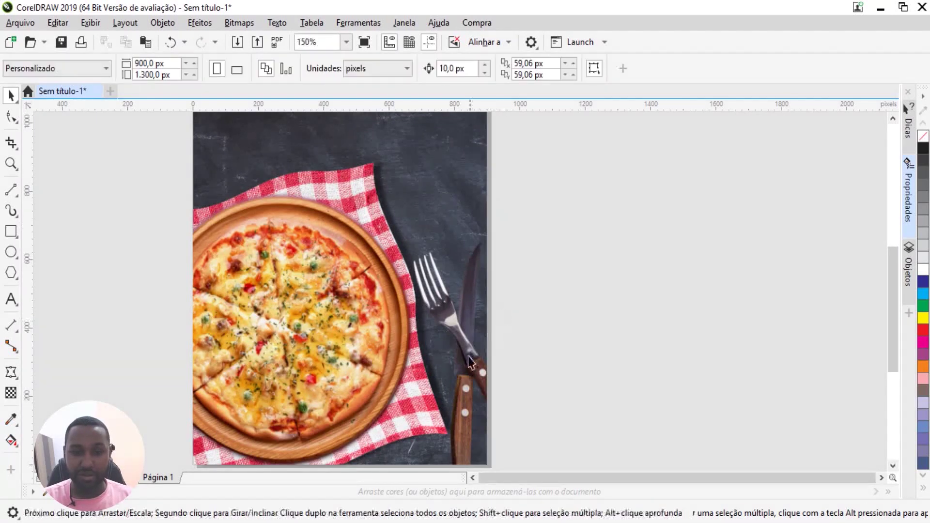
scroll(468, 339, "up", 4)
key("ctrl+z")
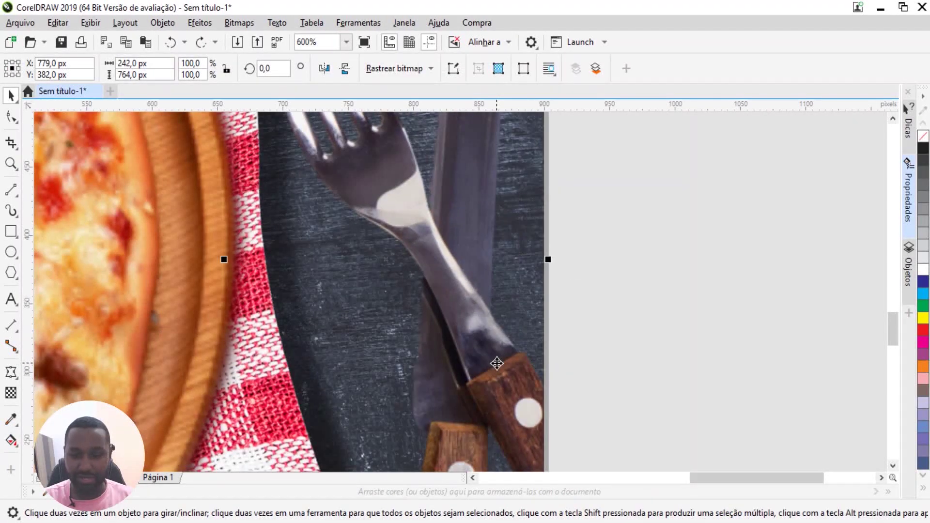
left_click(497, 363)
key("Right")
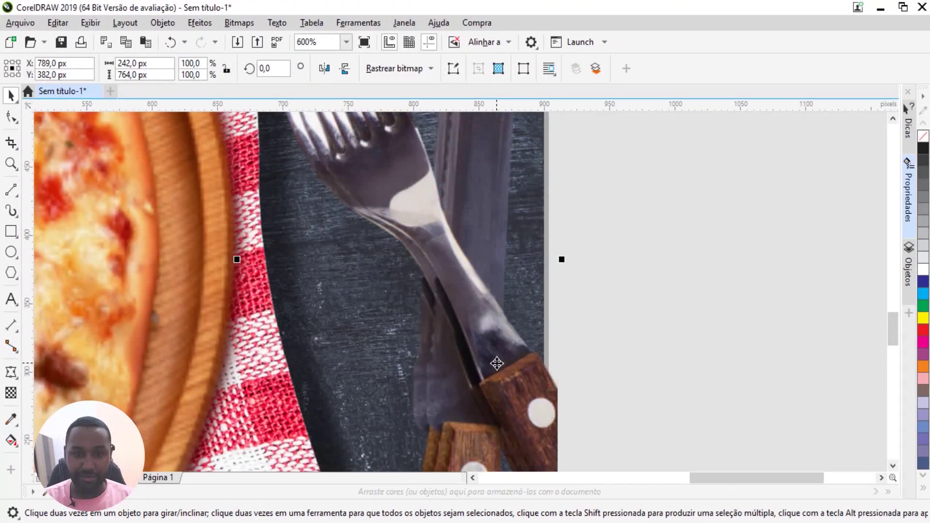
scroll(504, 373, "down", 2)
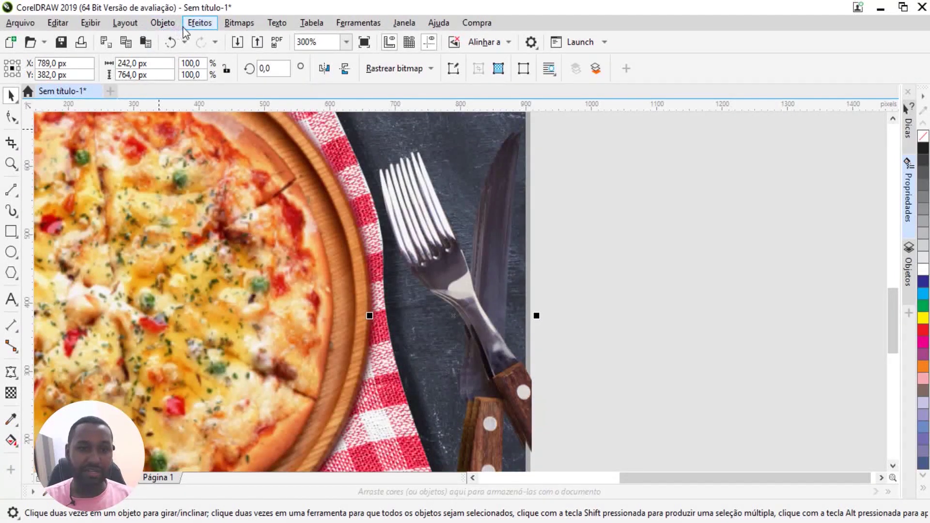
Step: Set brightness, contrast and intensity to -100 to make the cutlery copy solid black
left_click(199, 23)
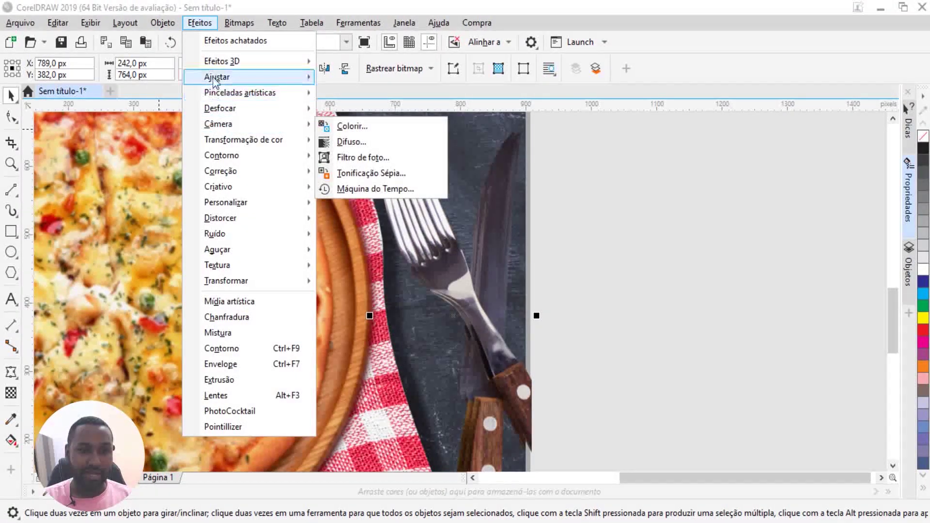
mouse_move(217, 77)
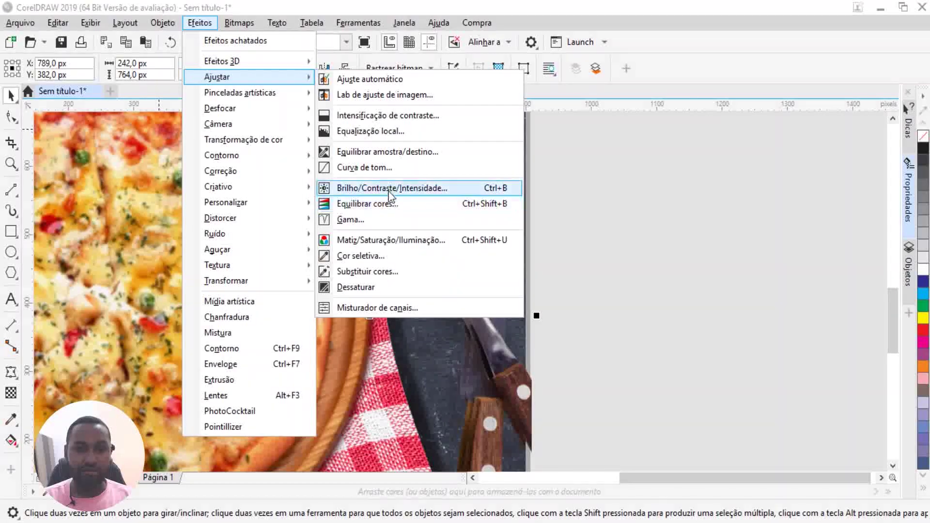
left_click(390, 189)
left_click_drag(477, 198, 626, 123)
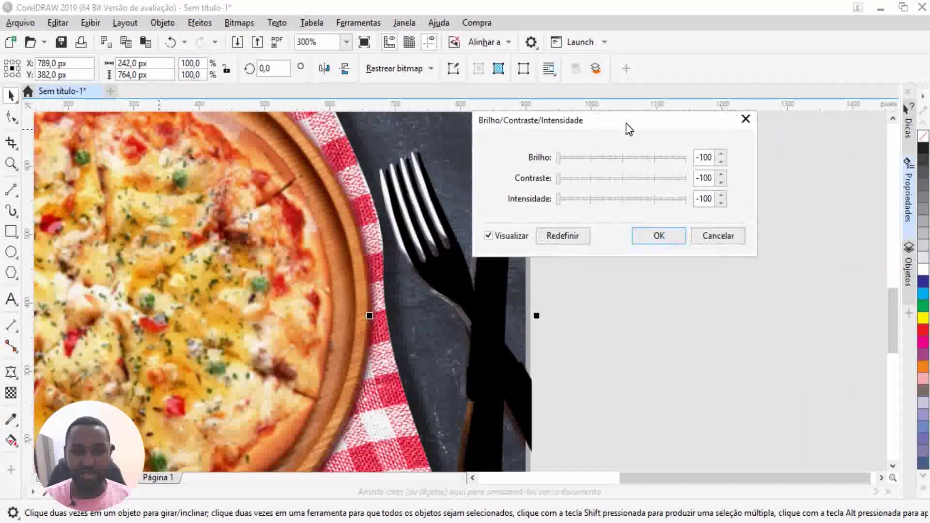
left_click(660, 235)
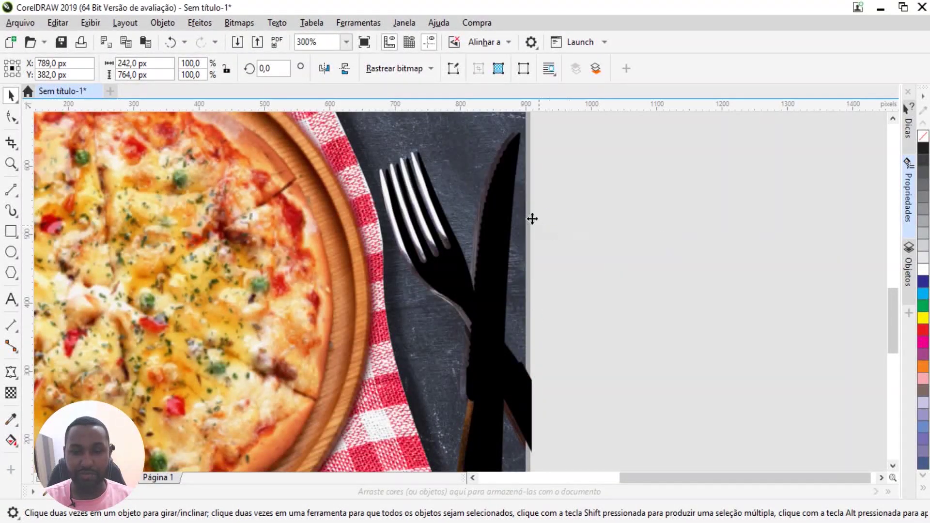
scroll(405, 266, "down", 2)
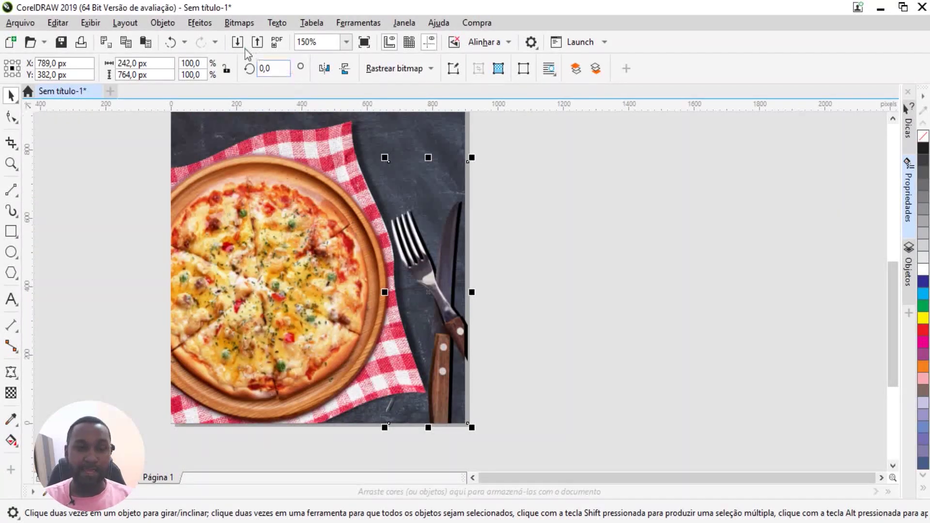
Step: Apply a Gaussian blur of about 12.9 pixels radius to the black cutlery silhouette
left_click(234, 22)
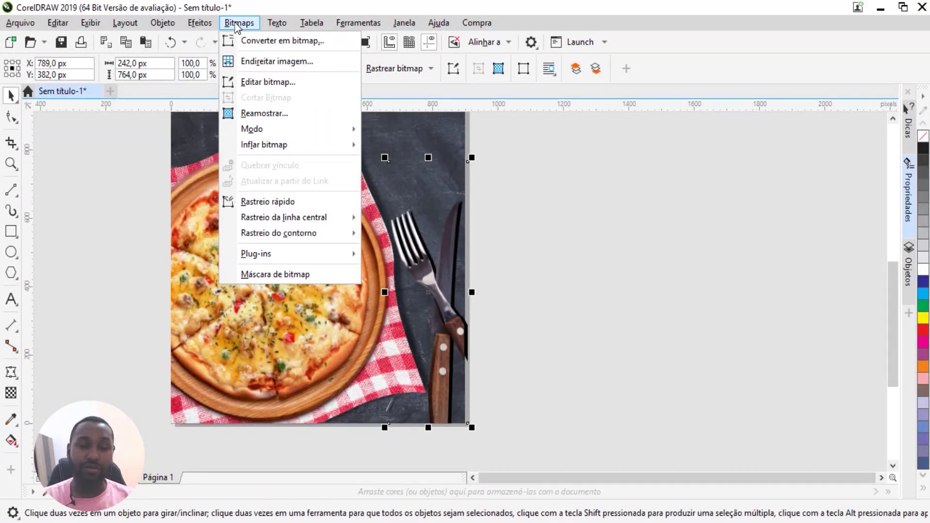
left_click(200, 28)
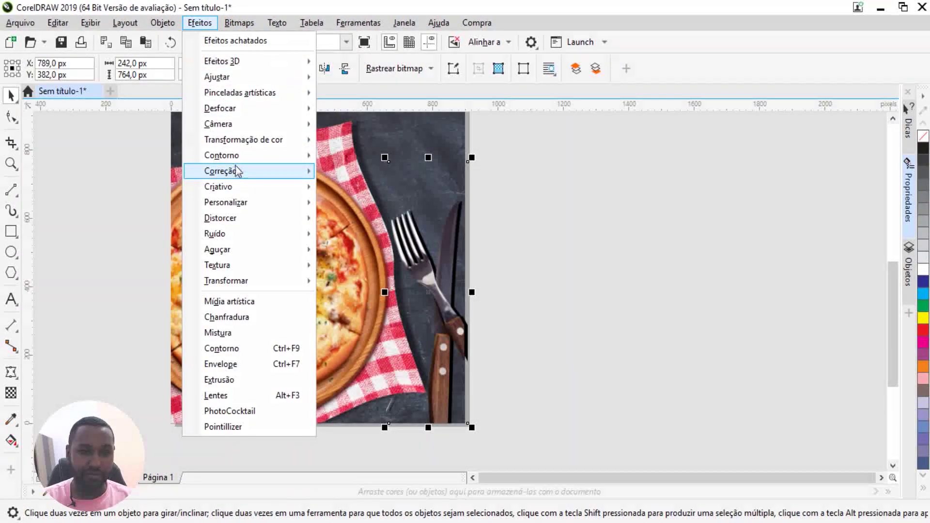
mouse_move(220, 108)
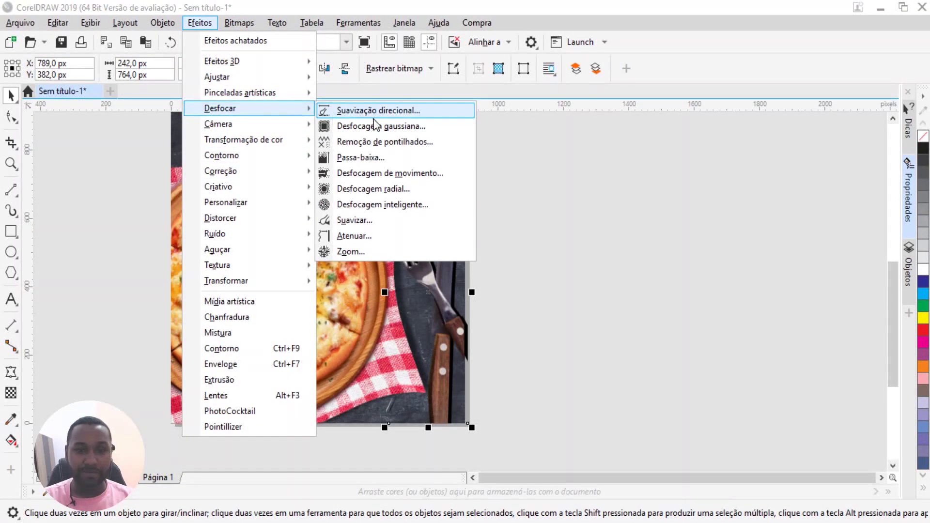
left_click(380, 127)
left_click_drag(434, 224, 631, 161)
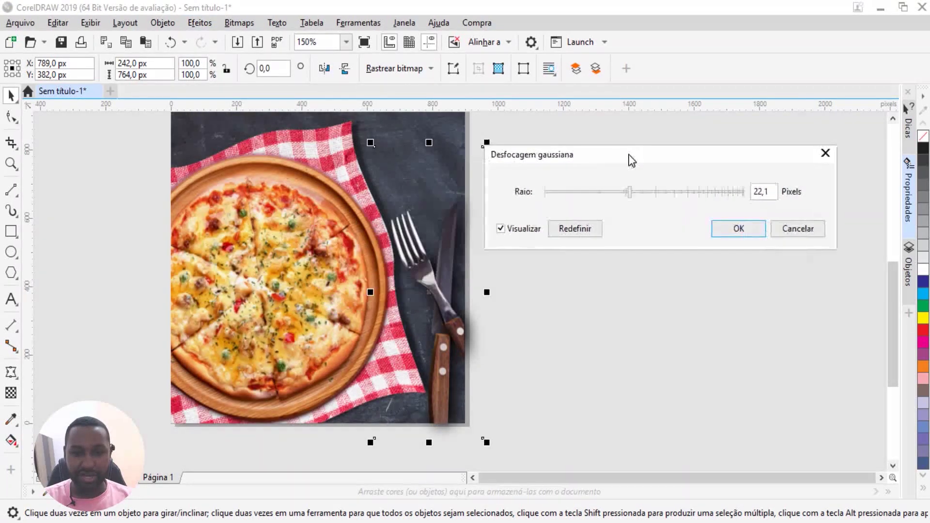
left_click_drag(629, 193, 608, 193)
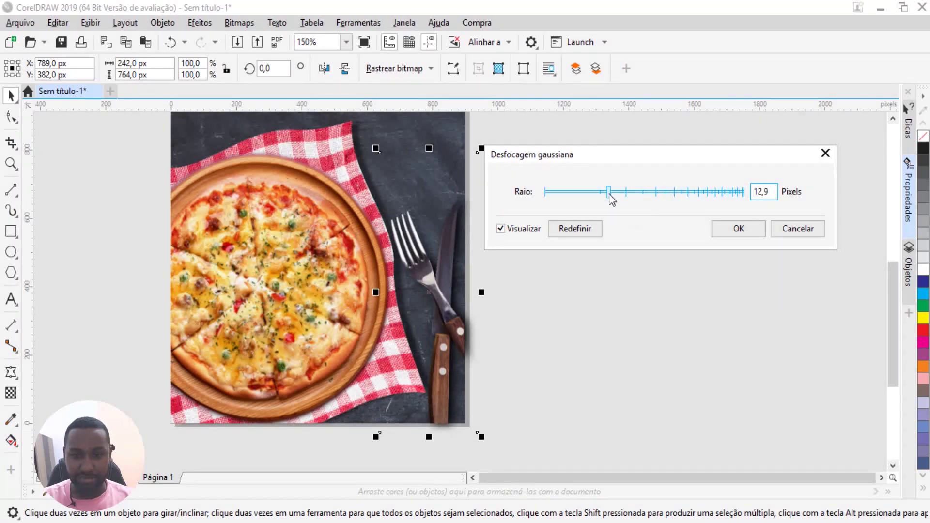
left_click(721, 232)
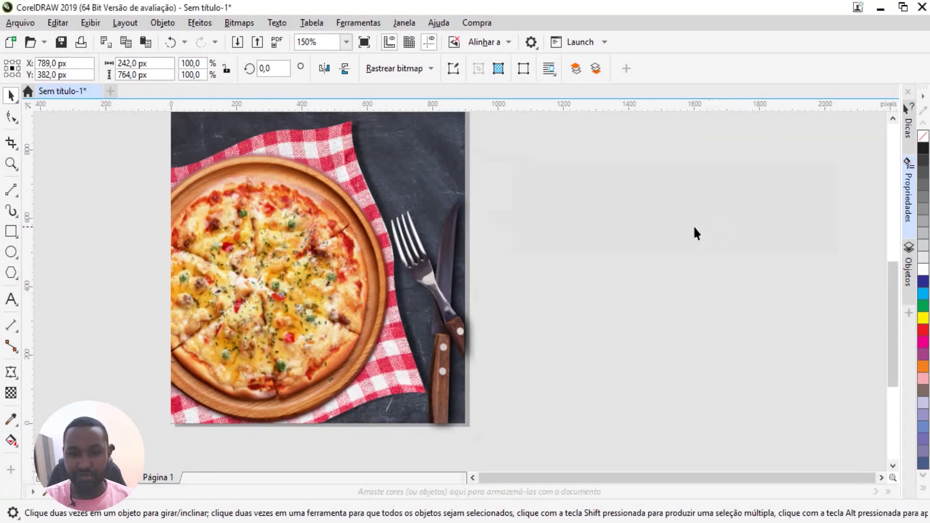
Step: Drag the shadow's right corner nodes to the page edge and lift its bottom-left node
left_click(476, 245)
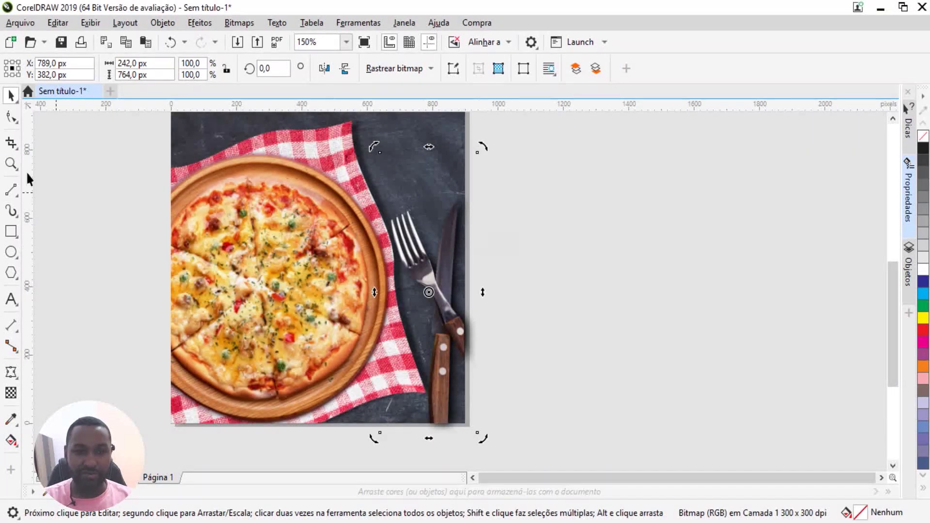
left_click(10, 117)
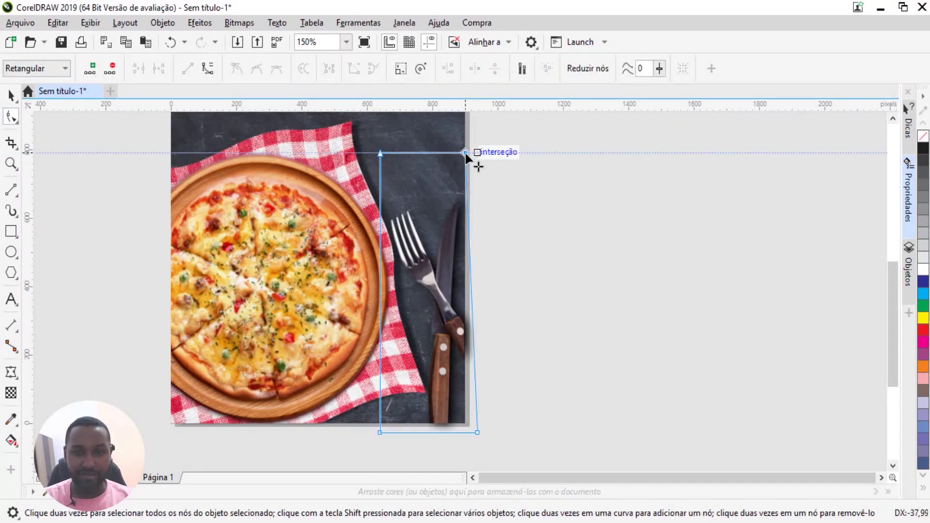
left_click_drag(477, 153, 465, 152)
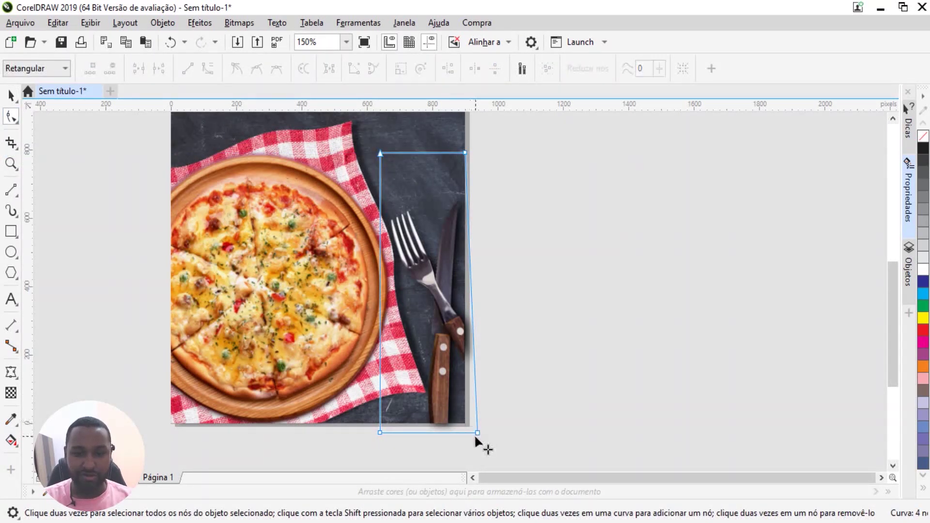
left_click_drag(477, 433, 466, 424)
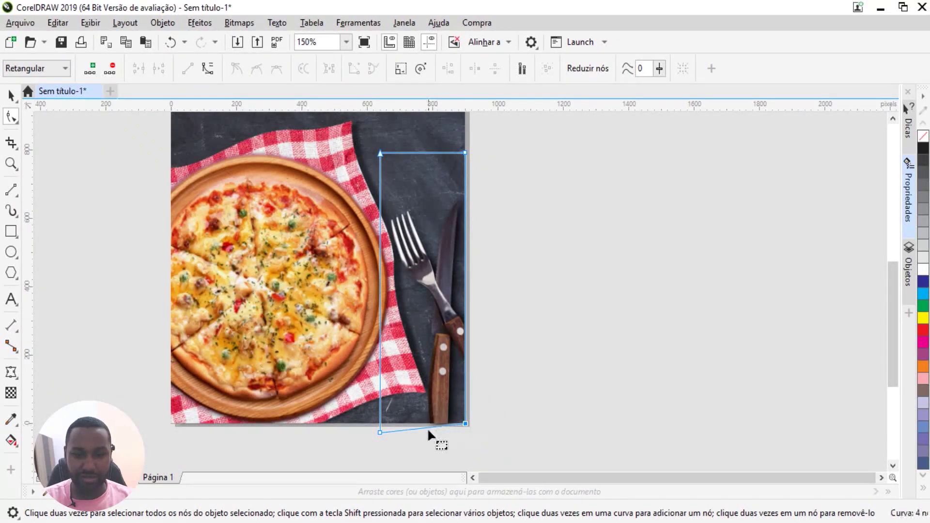
scroll(427, 429, "up", 2)
scroll(372, 446, "up", 2)
left_click_drag(261, 434, 261, 398)
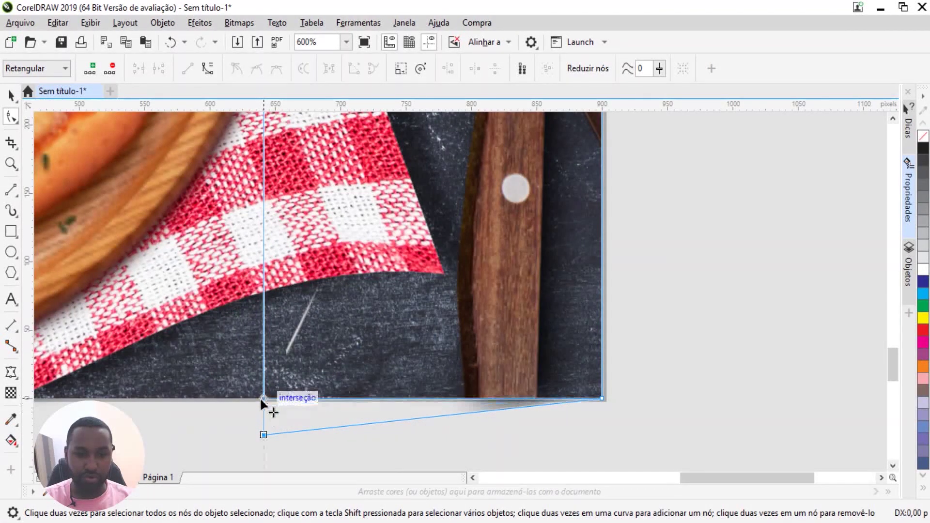
key("space")
scroll(386, 367, "down", 3)
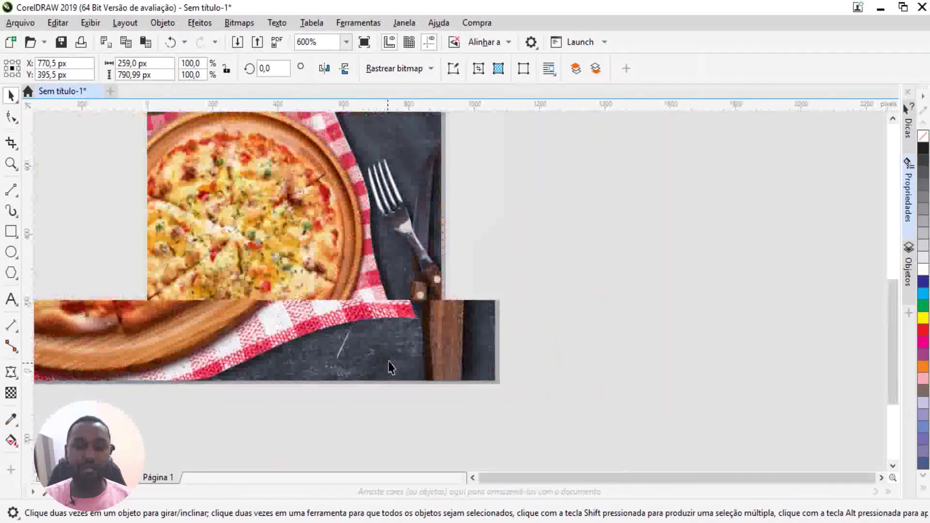
scroll(388, 369, "down", 1)
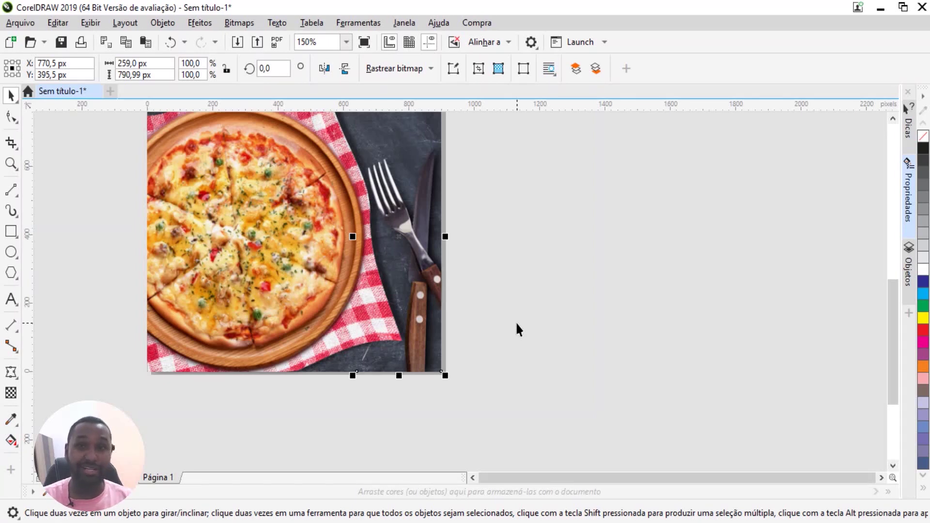
Step: Fit the page in view and check the cutlery strip's edges
key("shift+F4")
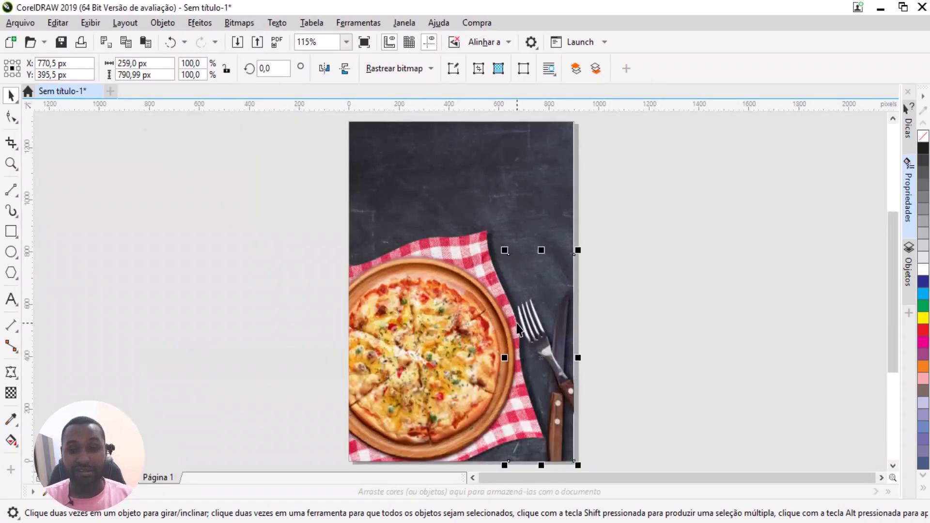
left_click(631, 213)
scroll(632, 211, "down", 3)
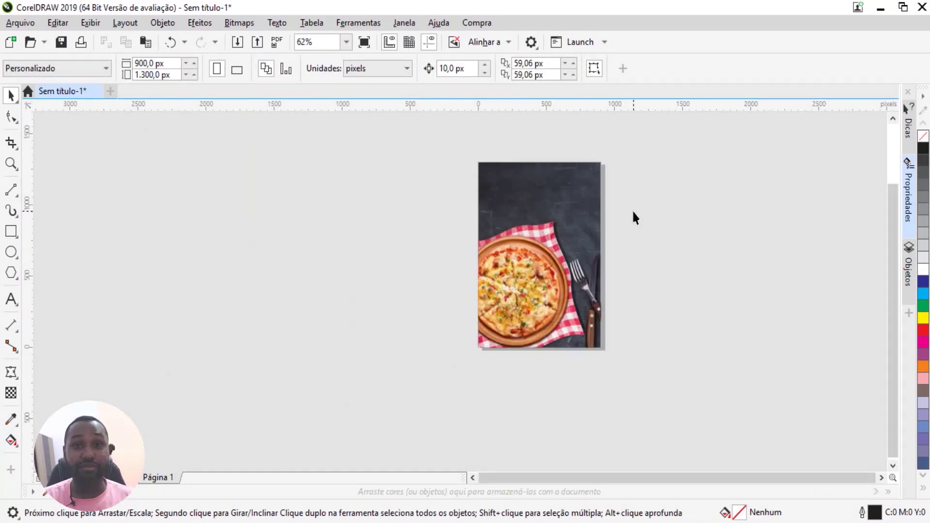
left_click_drag(612, 282, 543, 367)
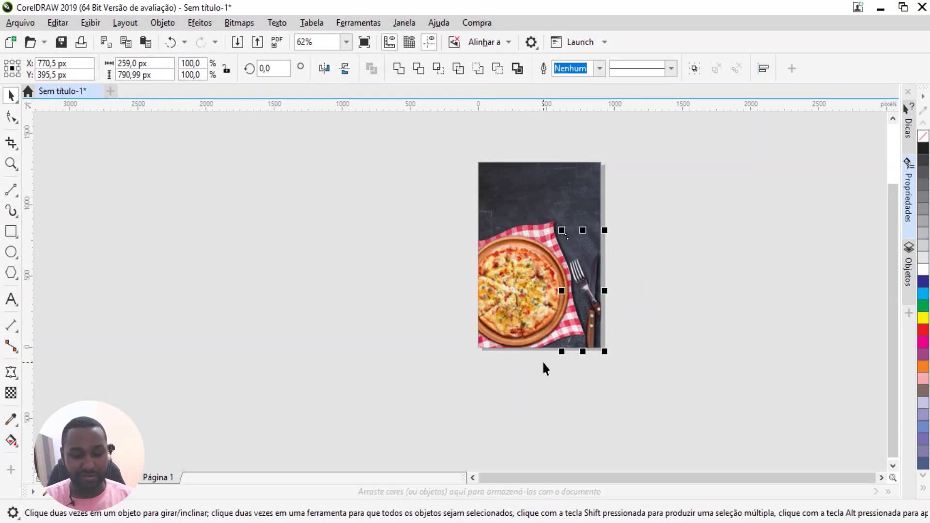
scroll(601, 295, "up", 6)
key("shift+F4")
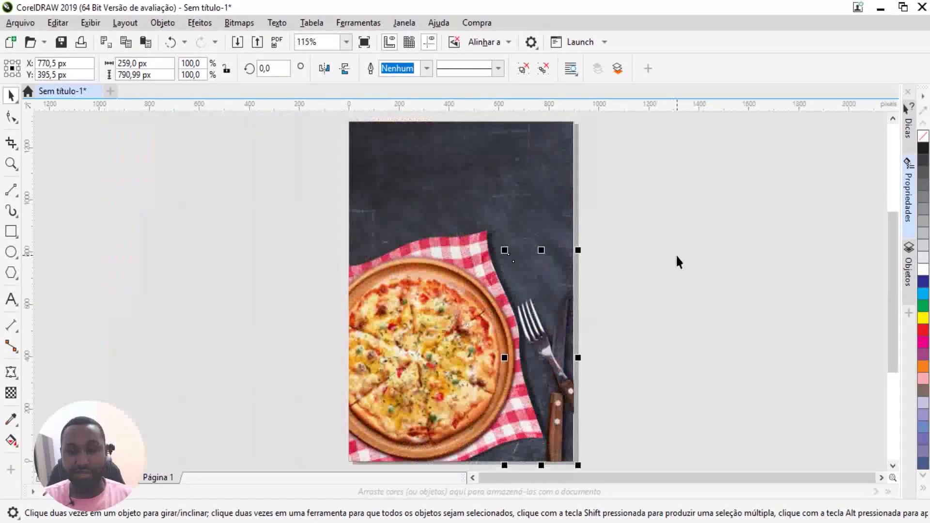
left_click(677, 259)
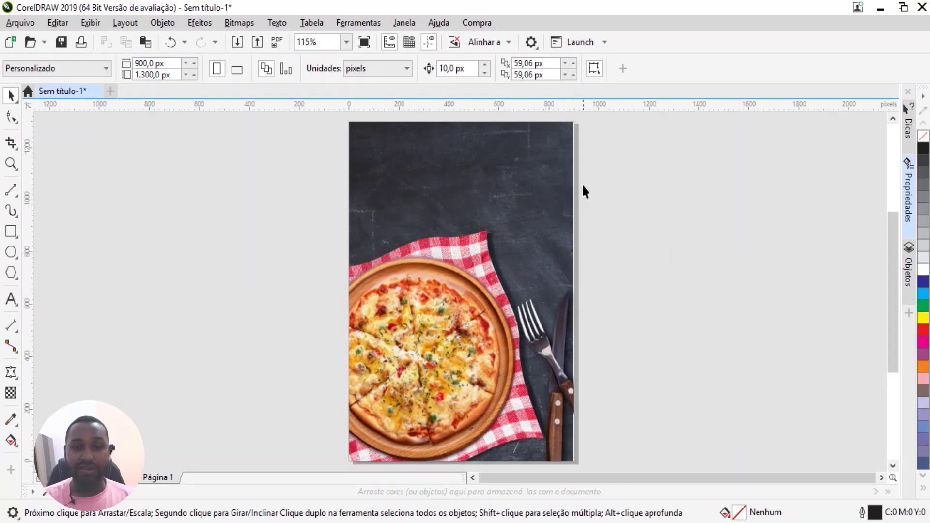
Step: Add user-defined margin guidelines of 50 px, top and left, in the page guideline presets
double_click(575, 149)
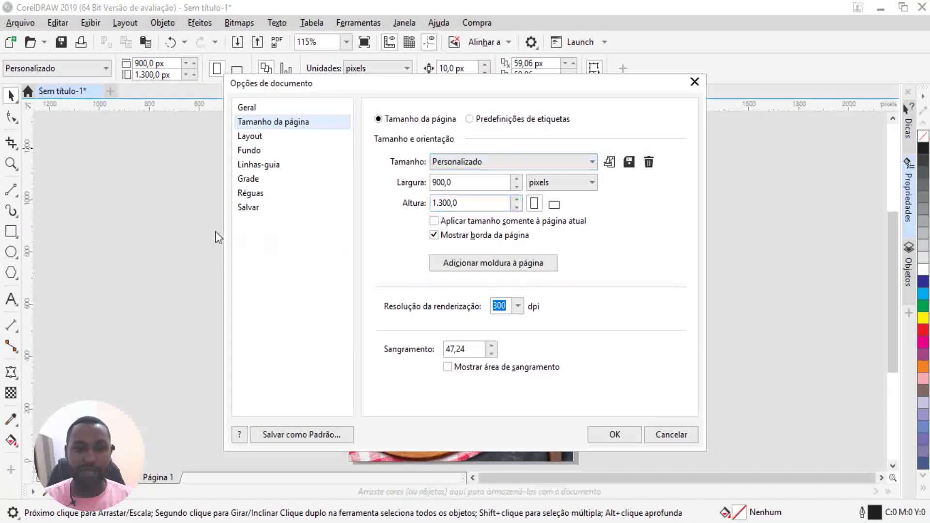
left_click(247, 166)
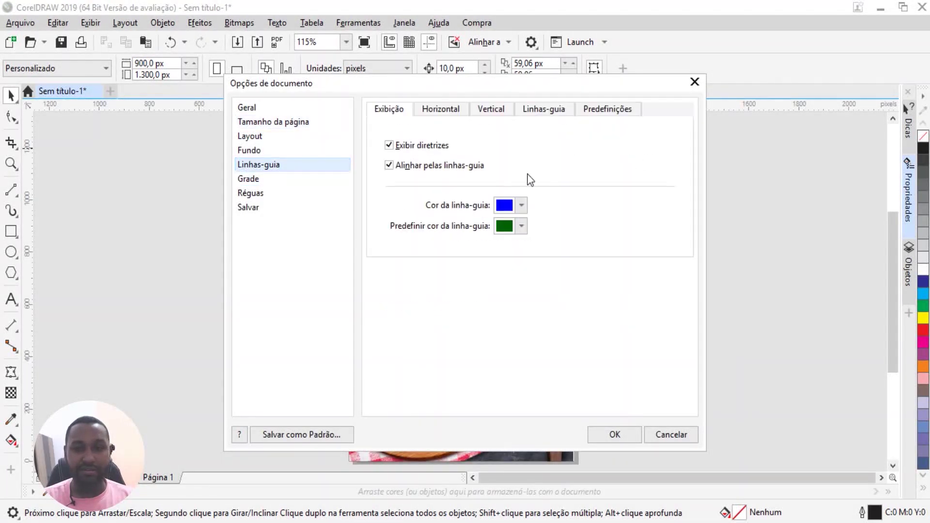
left_click(602, 111)
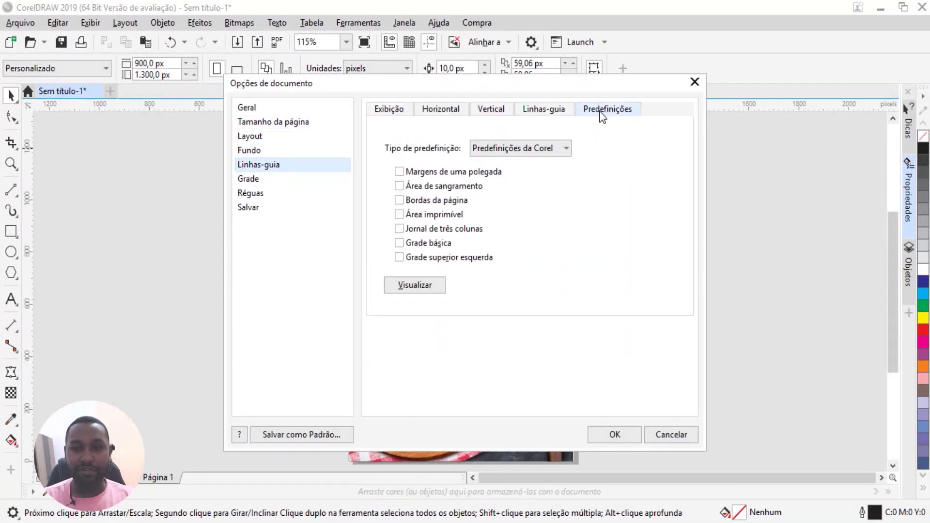
left_click(530, 150)
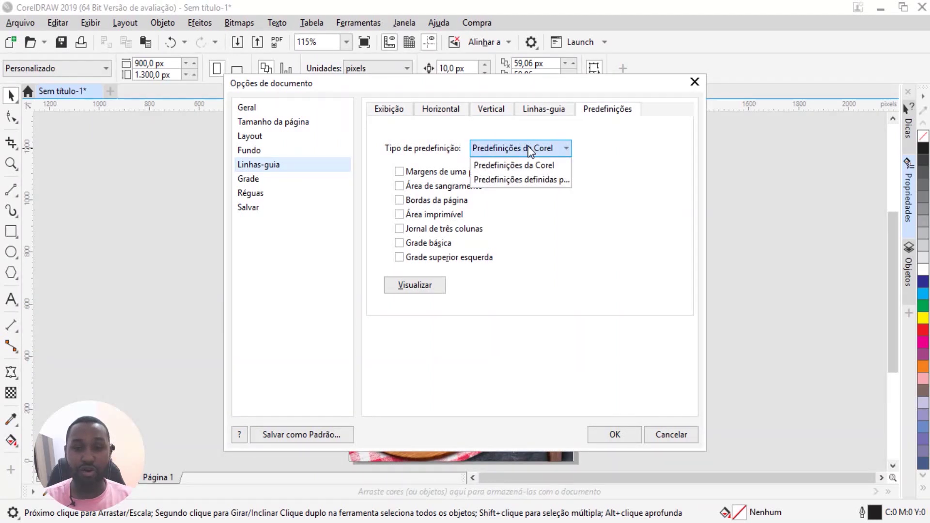
left_click(530, 180)
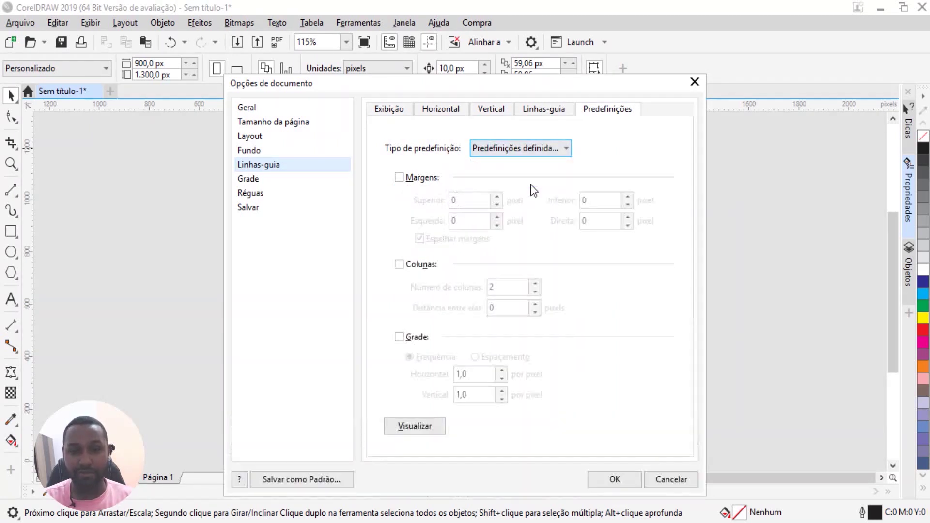
left_click(399, 177)
left_click(444, 200)
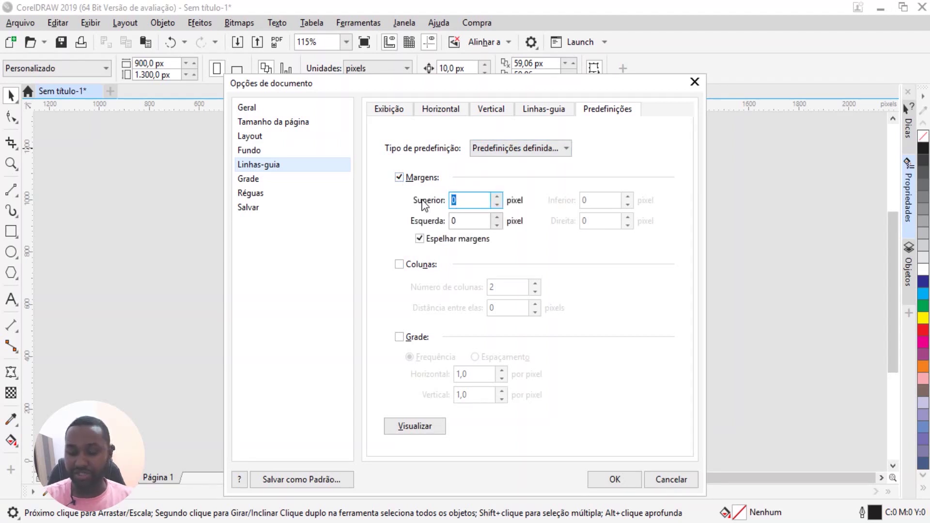
type("50")
key("Tab")
type("50")
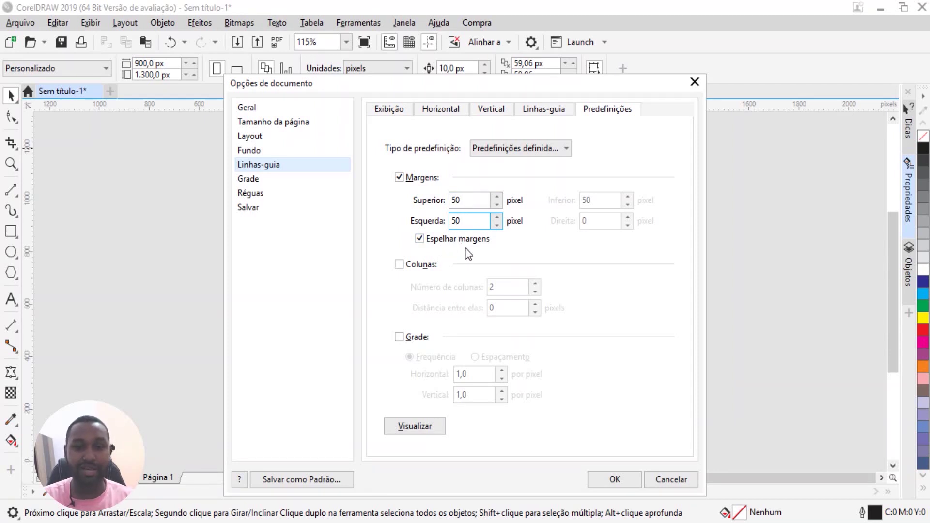
left_click(613, 478)
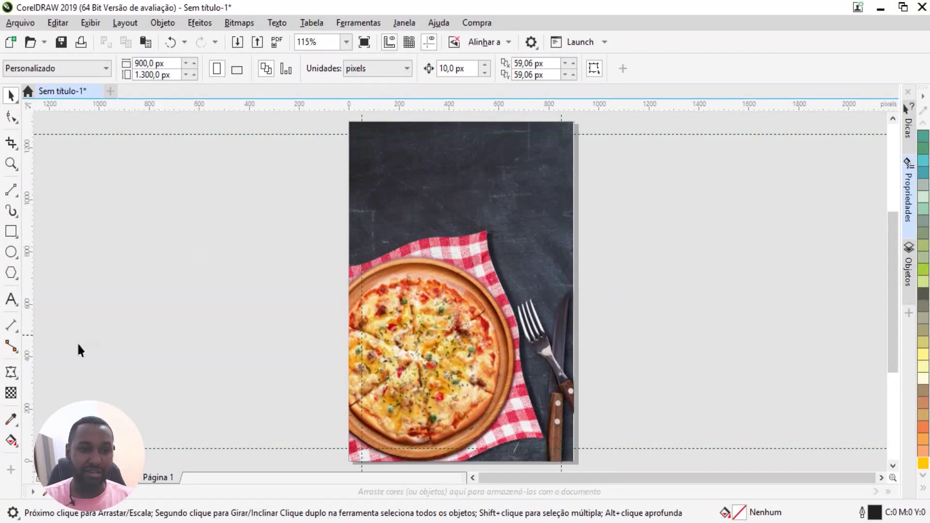
Step: Type 'PIZZA ITALIANA' beside the page and set it in Headliner No. 45
left_click(12, 300)
left_click(93, 301)
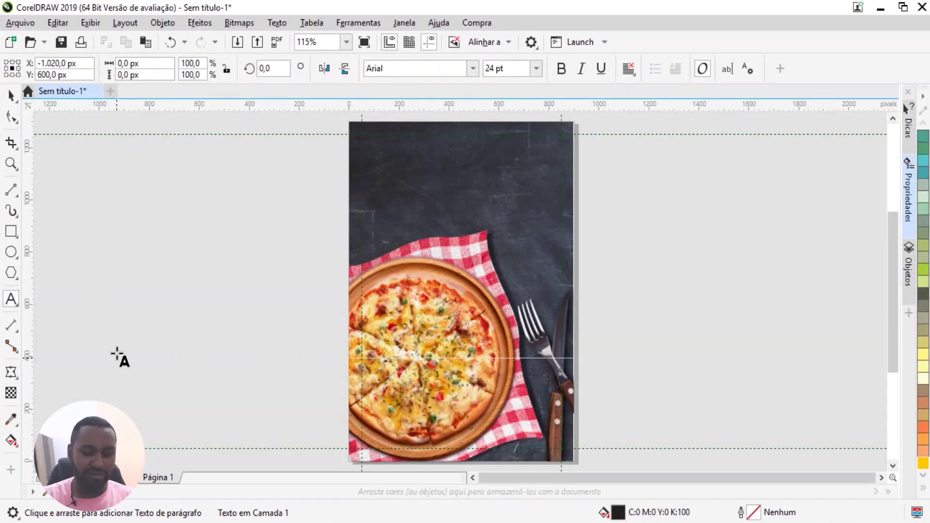
type("p")
key("BackSpace")
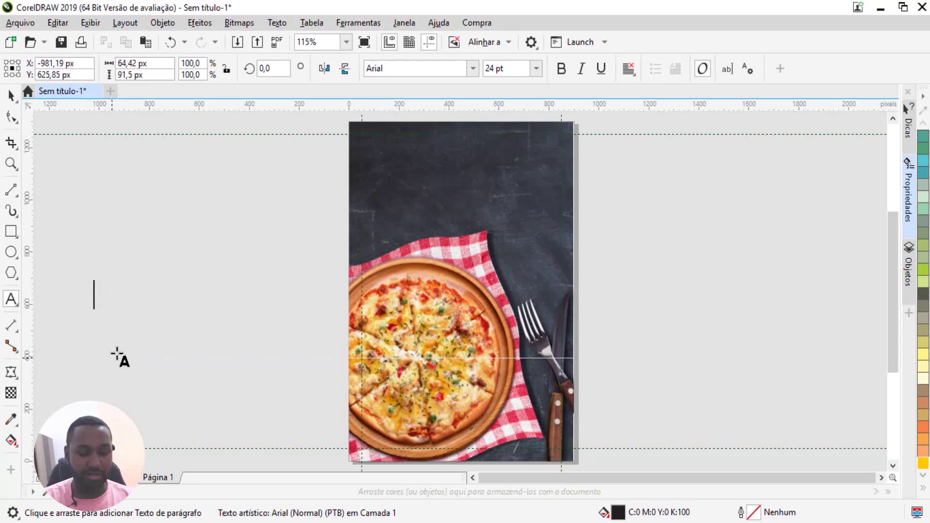
type("PIZZA ITALIANA")
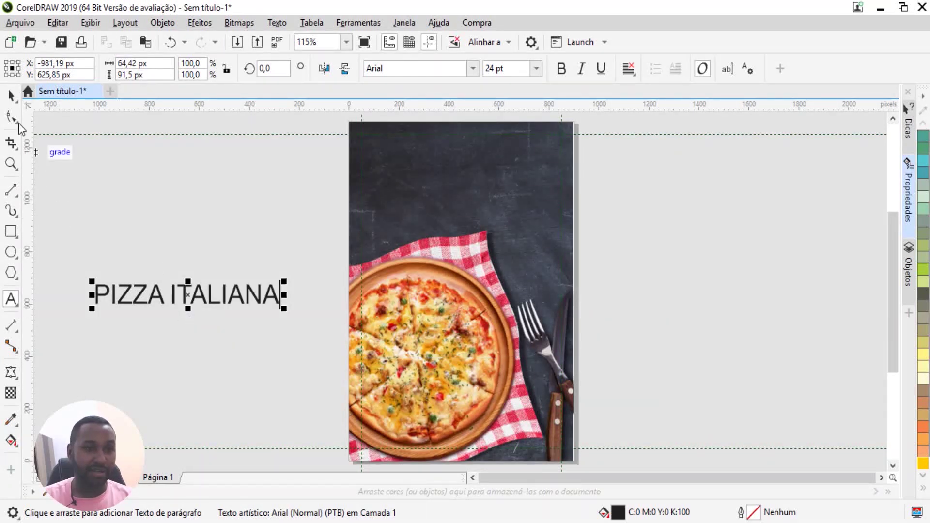
left_click(10, 95)
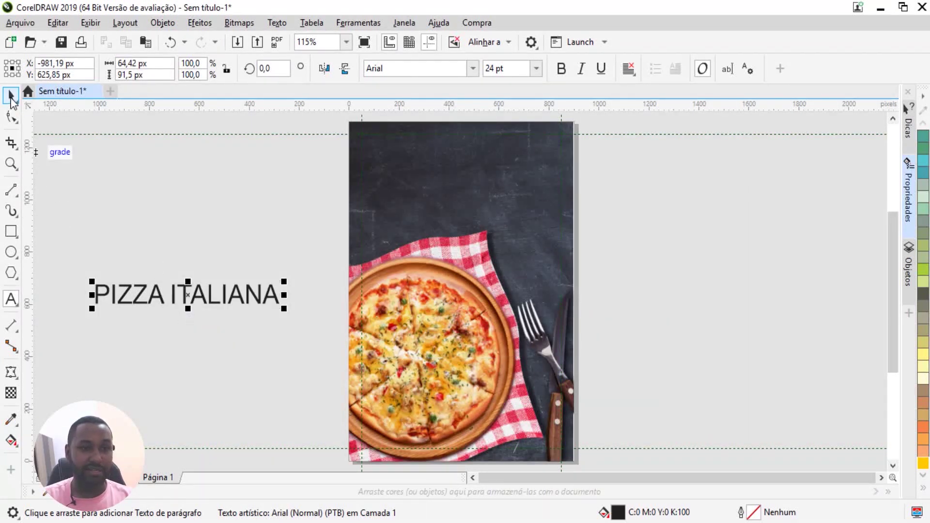
left_click(473, 70)
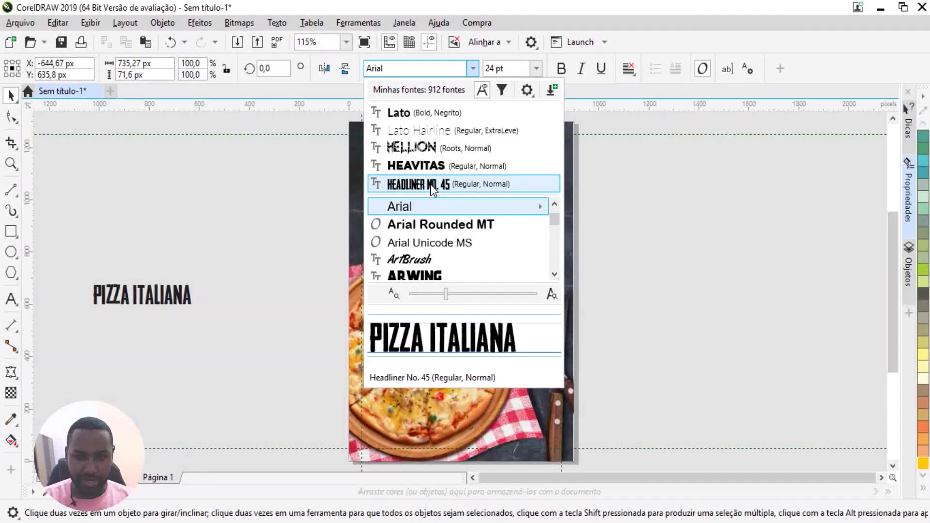
left_click(431, 185)
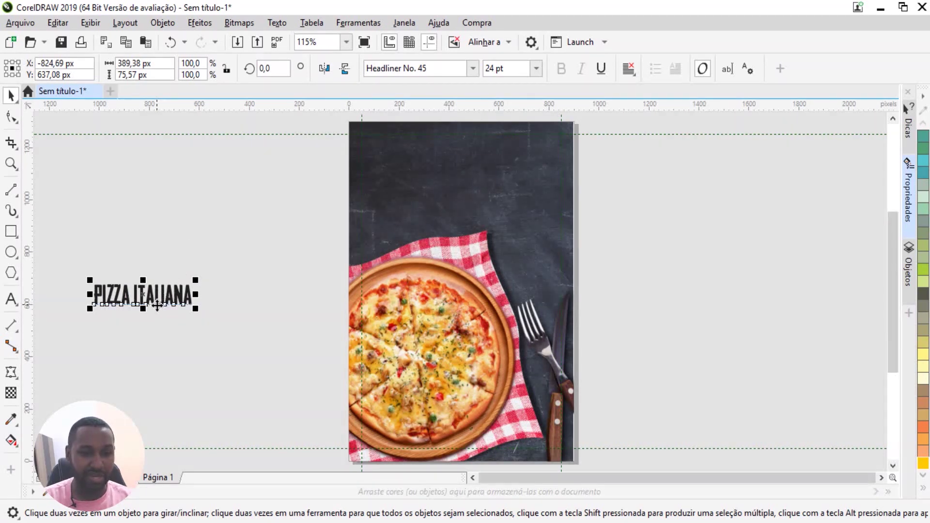
Step: Move the title near the page top, colour it white, enlarge and centre it
mouse_move(157, 306)
left_mouse_down()
mouse_move(477, 306)
mouse_move(510, 161)
left_mouse_up()
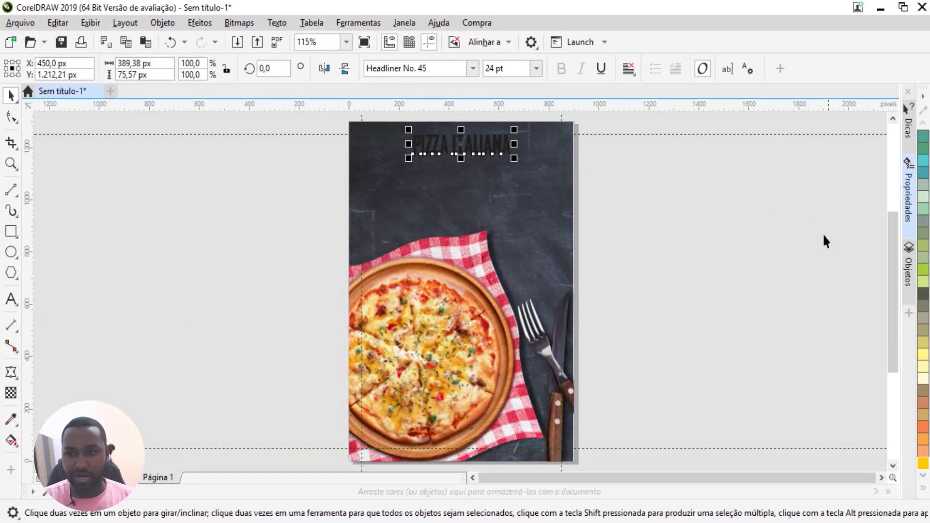
left_click(923, 488)
left_click(876, 255)
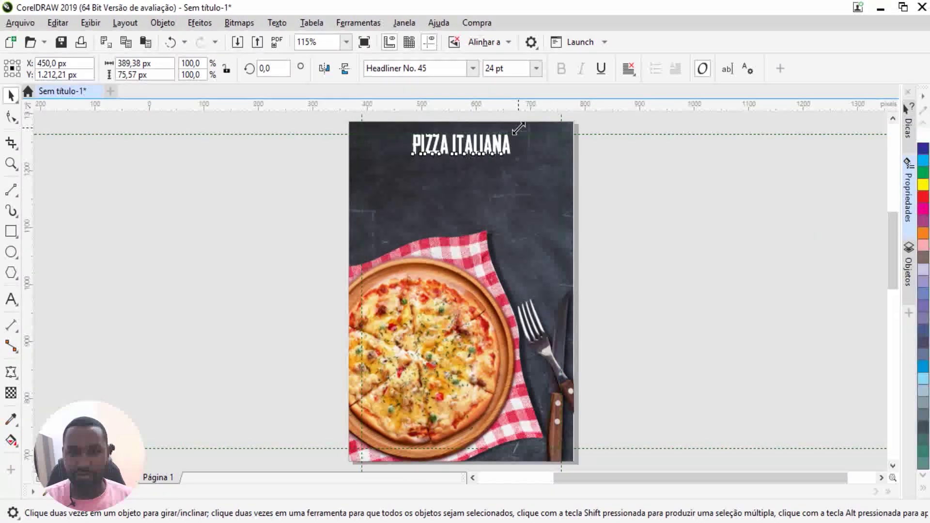
scroll(513, 145, "up", 3)
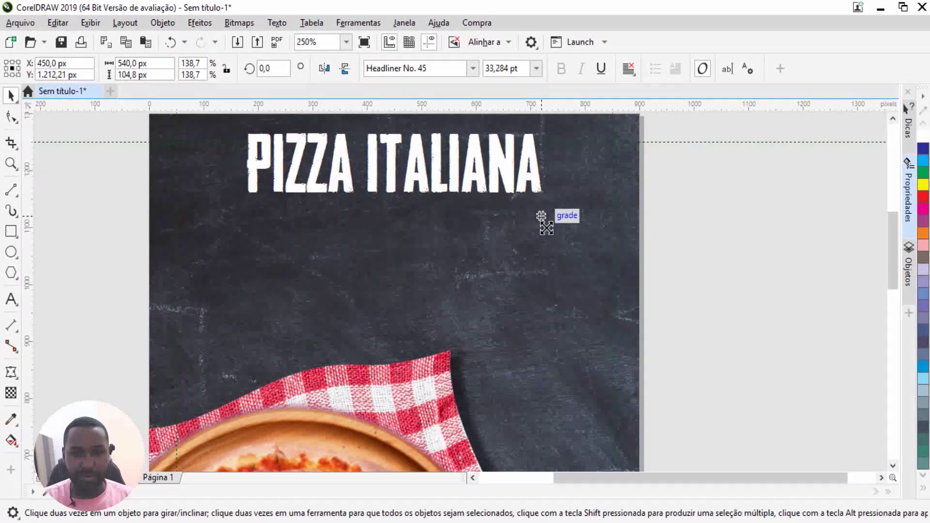
left_click_drag(539, 222, 544, 213)
left_click_drag(477, 162, 479, 204)
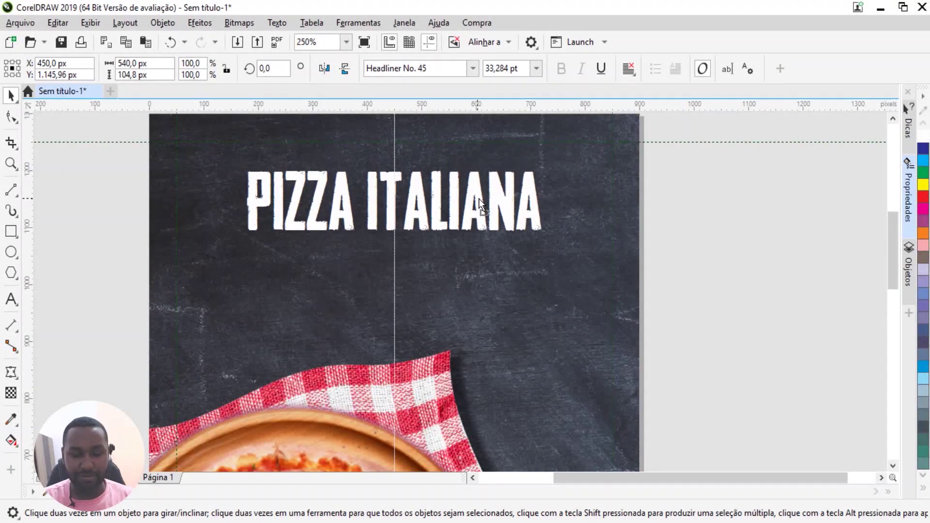
left_click(731, 233)
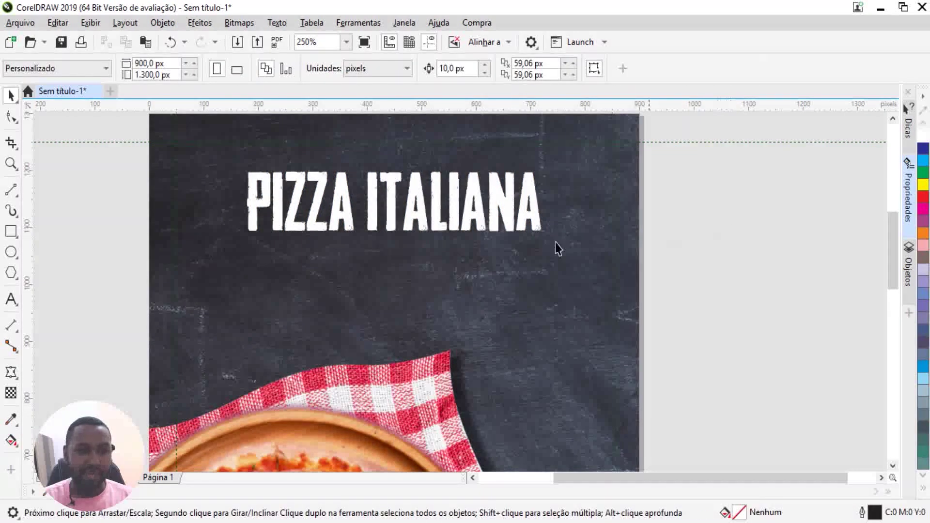
Step: Draw a straight line above the title and give it a dotted 1 pt outline
left_click(7, 196)
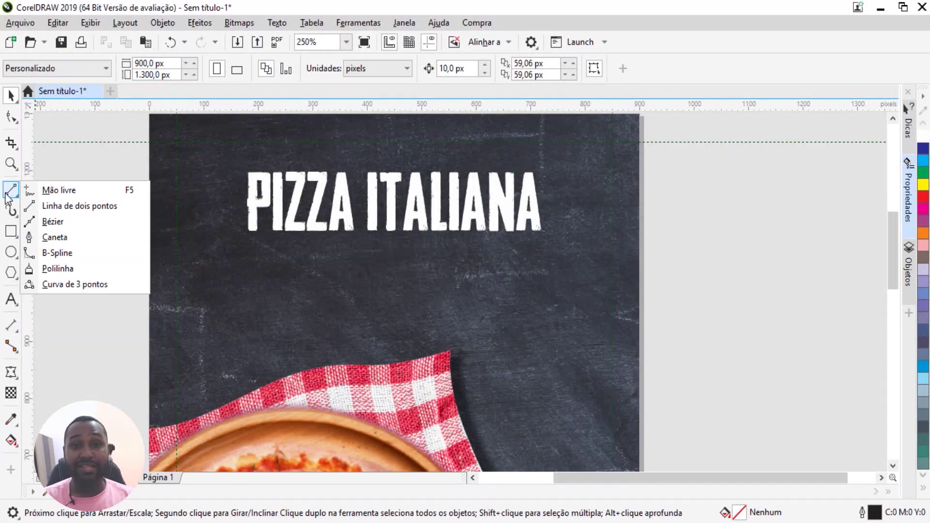
left_click(37, 207)
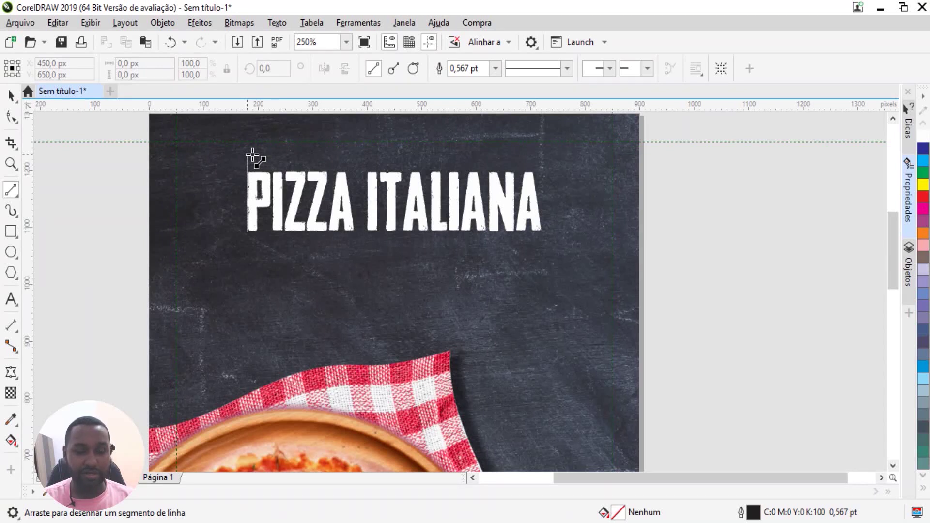
left_click_drag(252, 155, 532, 155)
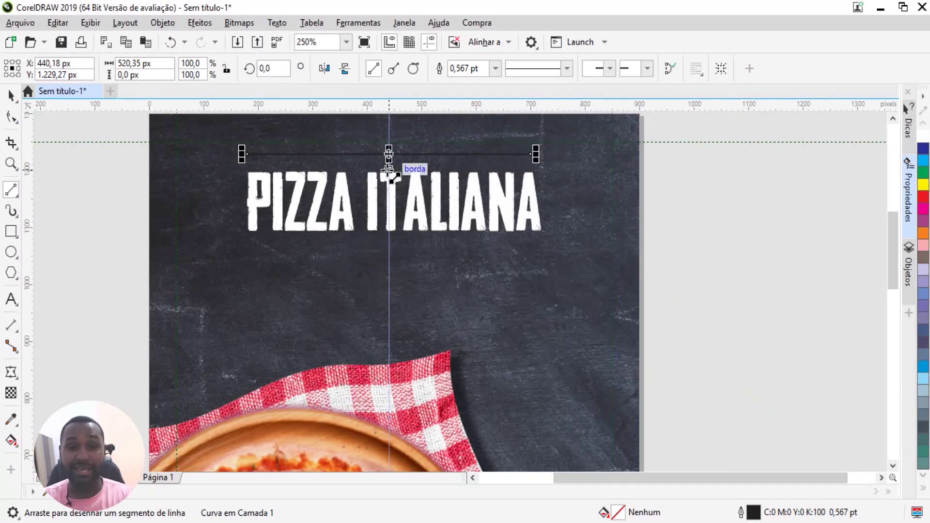
key("F12")
left_click(402, 237)
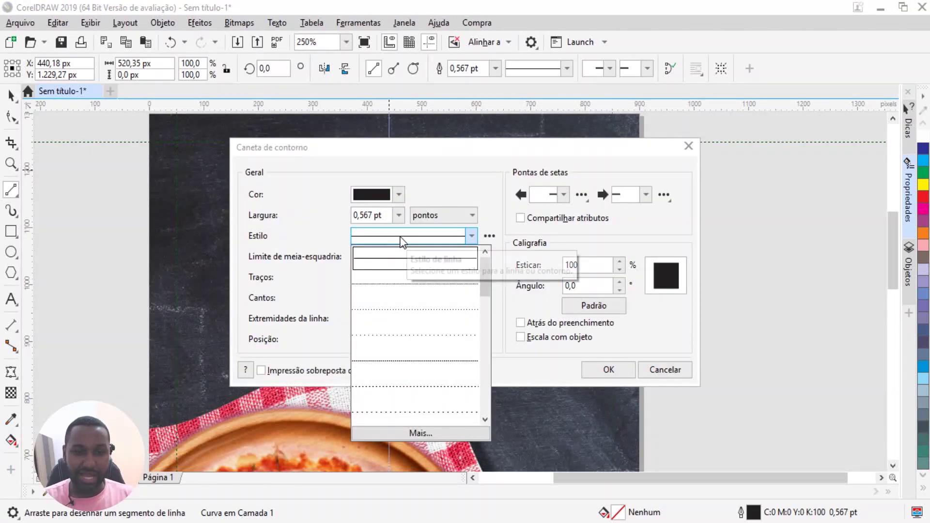
left_click(402, 313)
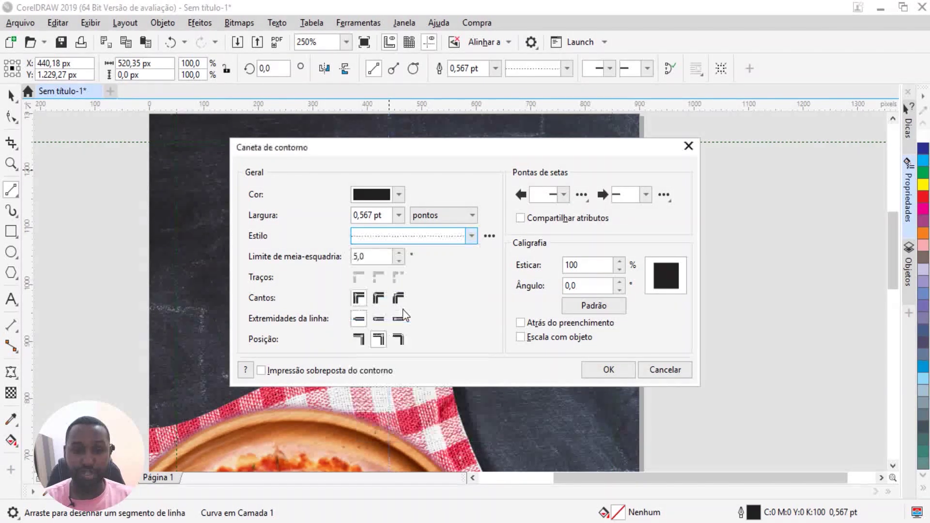
left_click(399, 216)
left_click(375, 272)
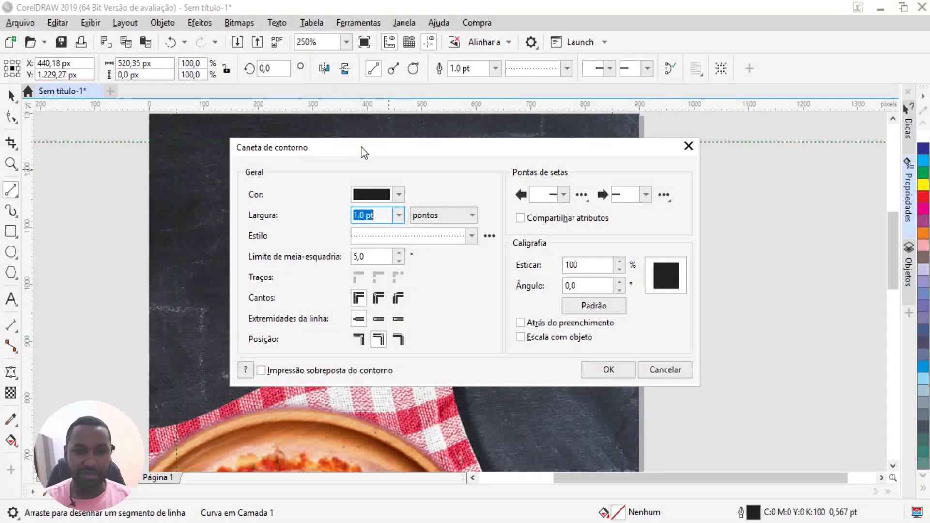
left_click_drag(365, 153, 493, 235)
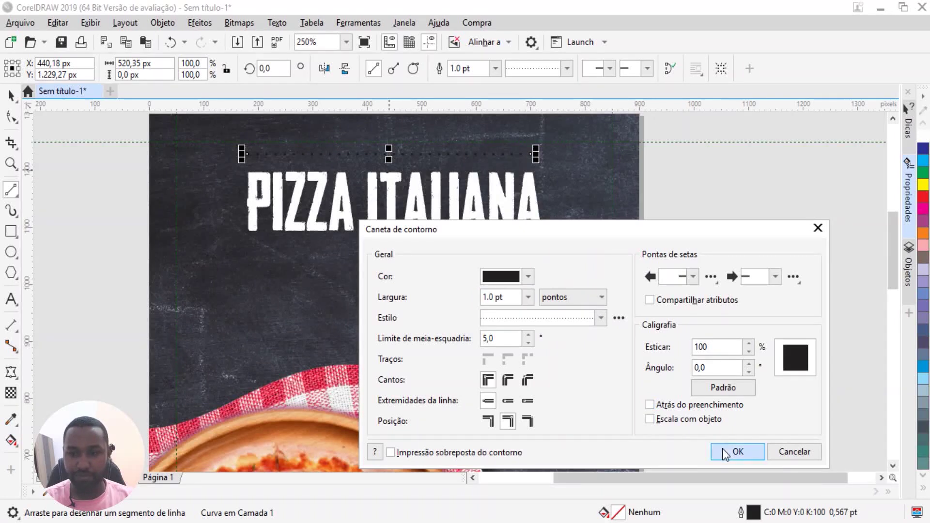
left_click(725, 454)
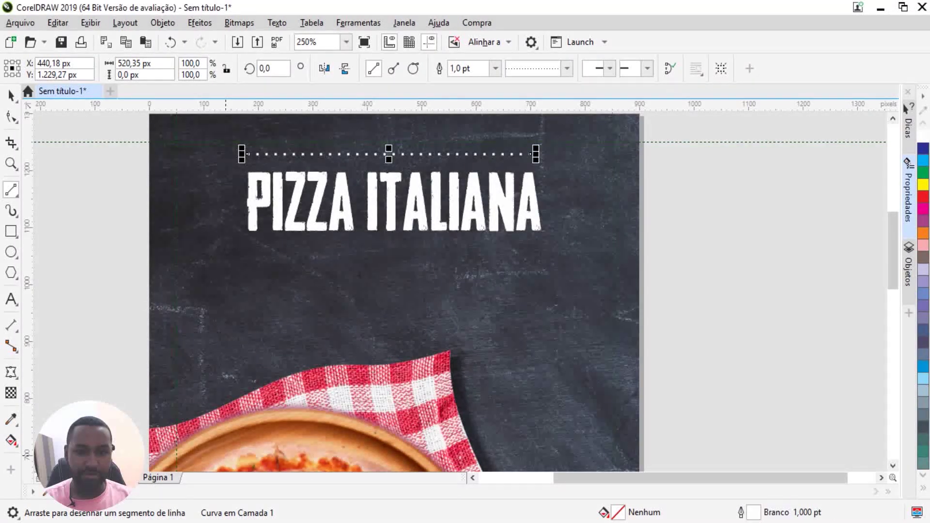
Step: Place a copy of the dotted line below the PIZZA ITALIANA title
key("space")
key("Escape")
scroll(407, 158, "up", 2)
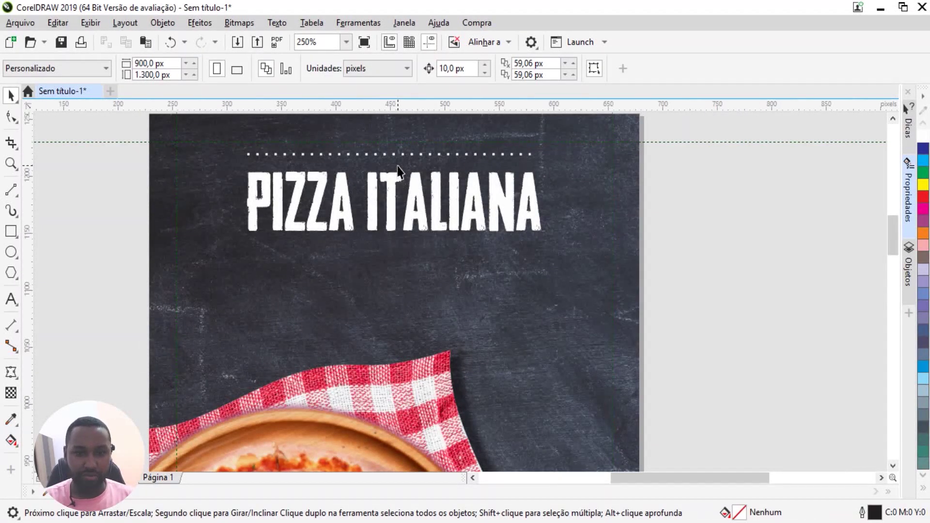
left_click(407, 144)
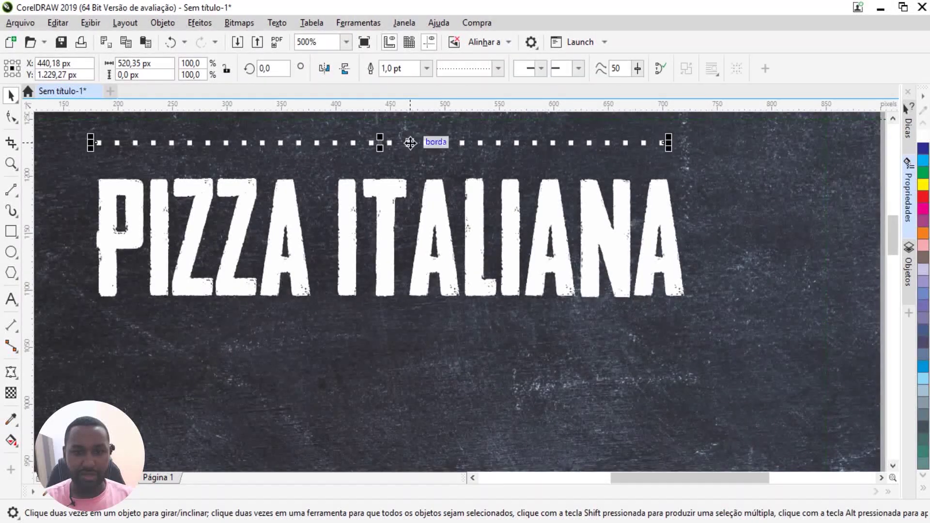
left_click_drag(408, 143, 415, 330)
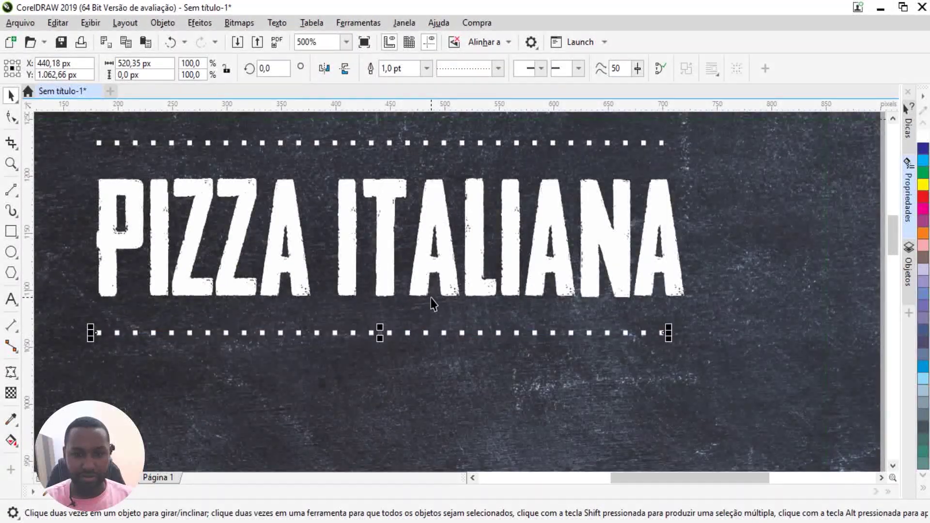
scroll(431, 298, "down", 4)
key("Escape")
Step: Move the title and both dotted lines slightly lower and enlarge them a little
left_click_drag(323, 208, 508, 337)
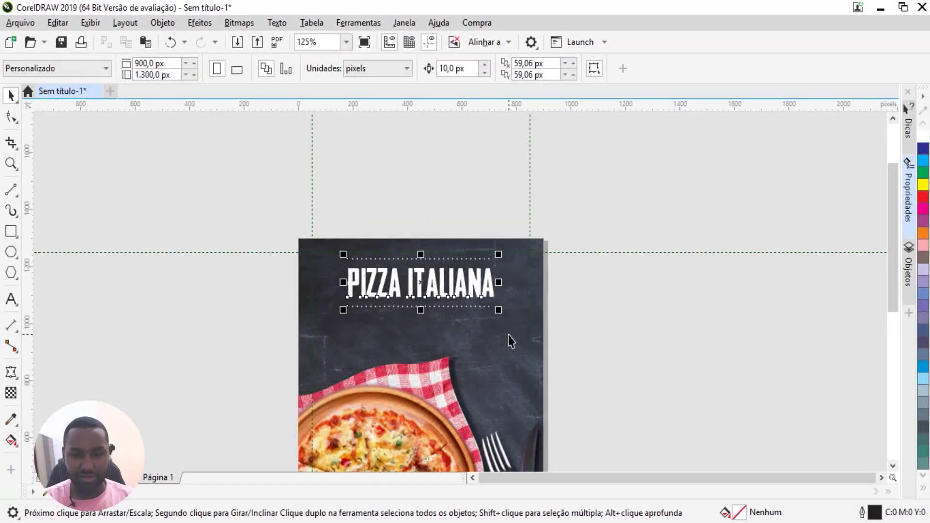
scroll(490, 332, "up", 2)
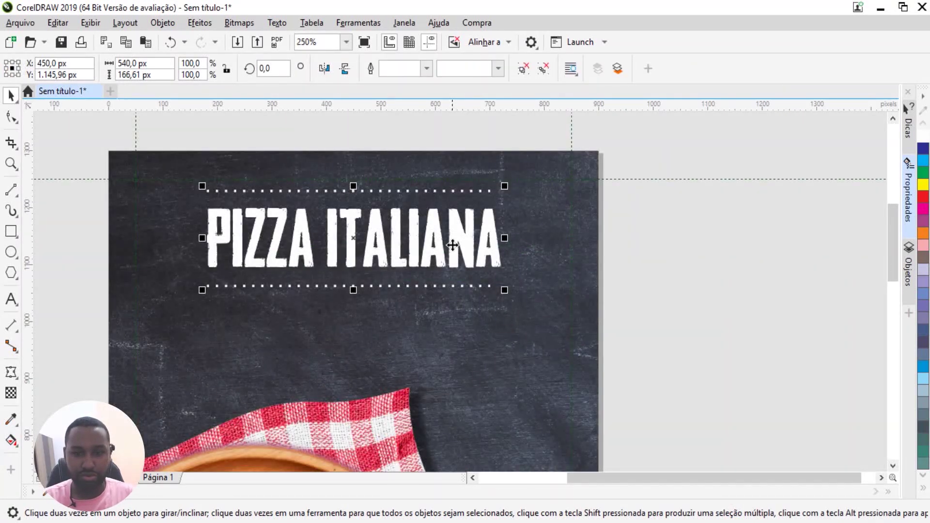
left_click_drag(453, 242, 453, 249)
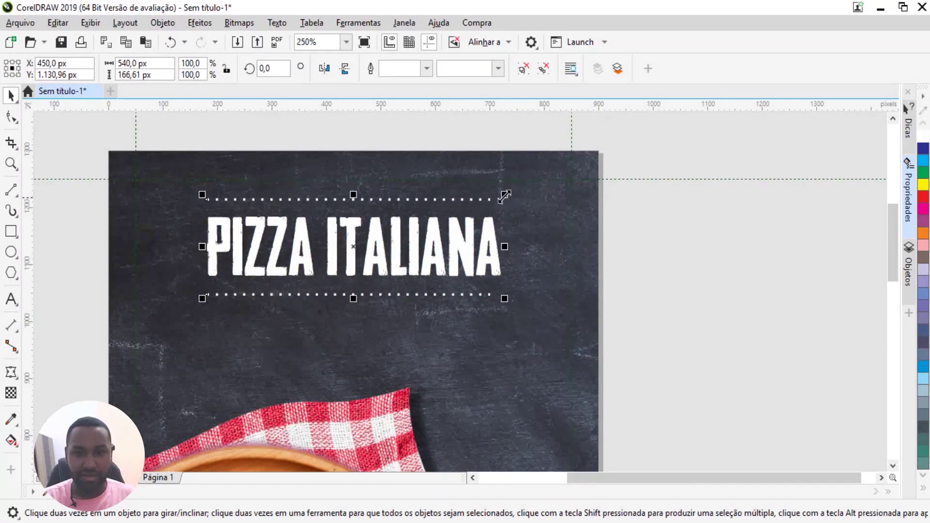
left_click_drag(504, 194, 512, 196)
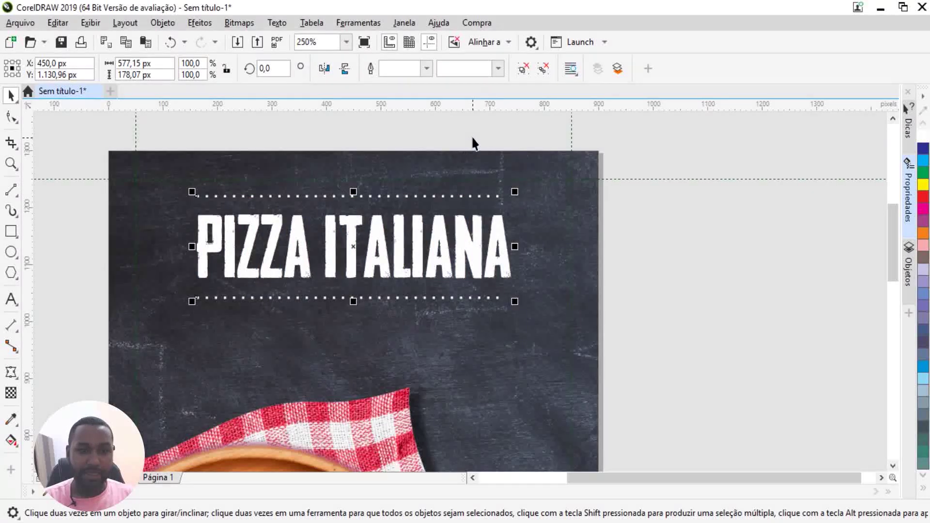
Step: Paste the TAMANHO MÉDIO price text and move it up toward the title
key("Escape")
left_click(11, 299)
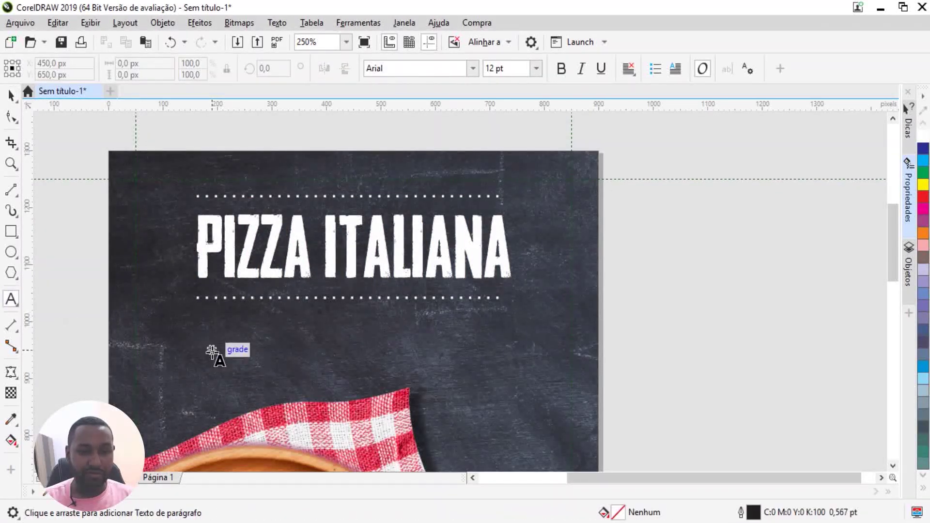
key("ctrl+v")
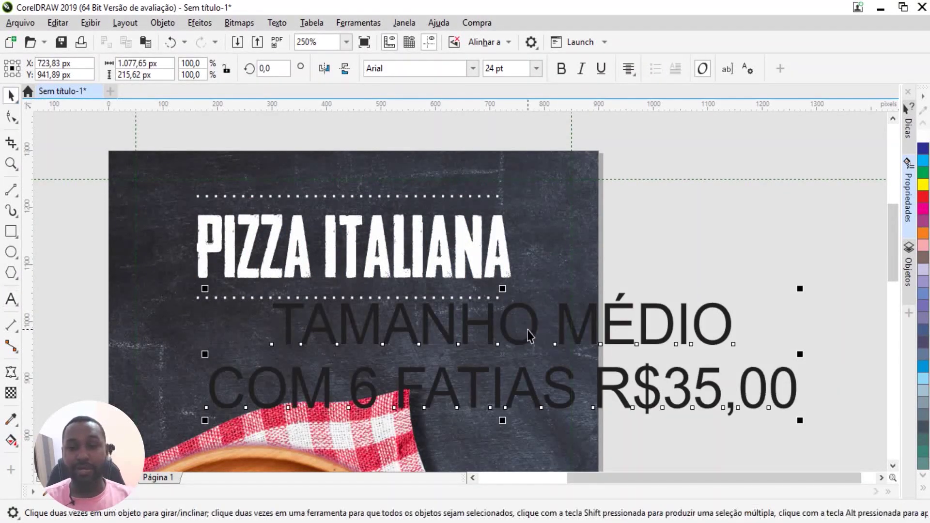
left_click_drag(539, 333, 438, 312)
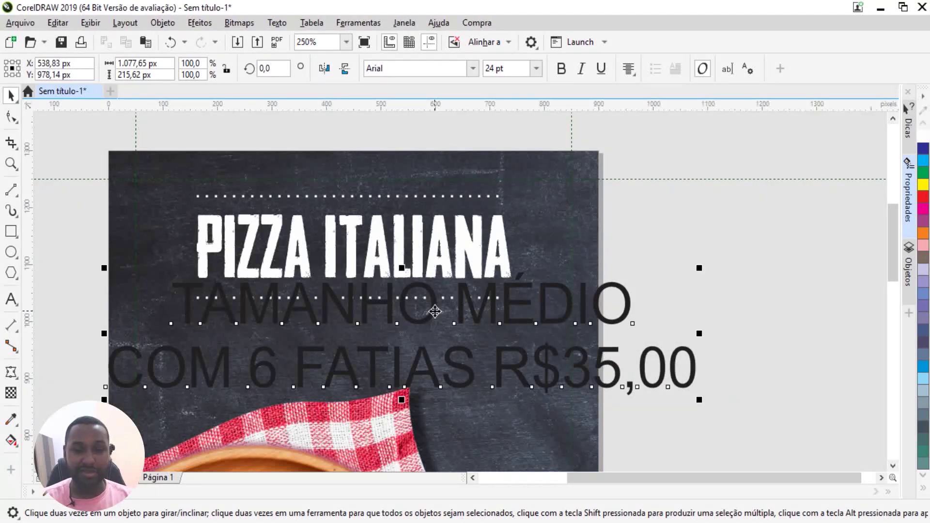
Step: Set the price text in Lato Bold, shrink it to about half size, and centre it
left_click(472, 69)
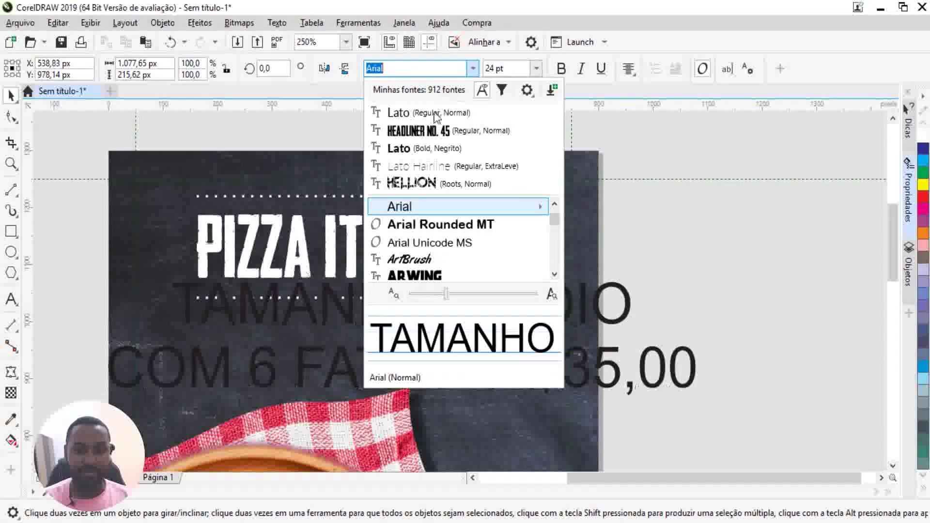
left_click(423, 148)
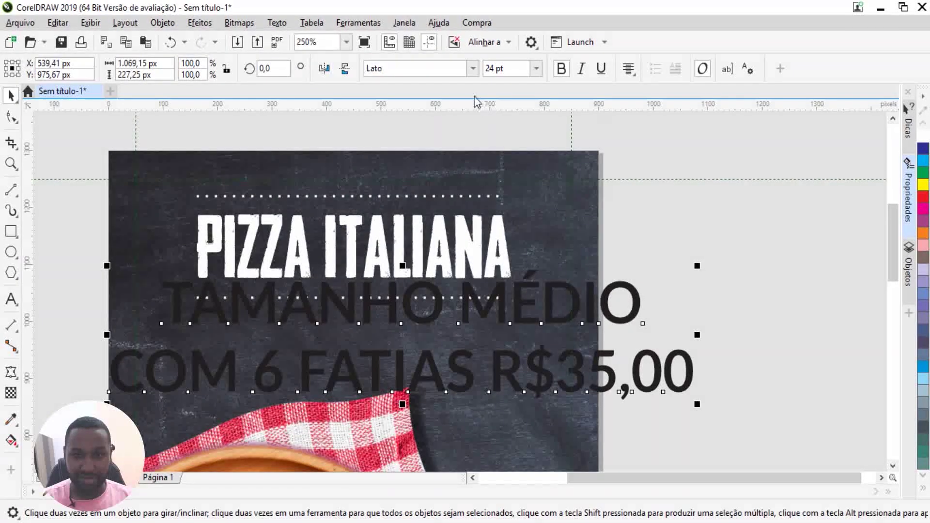
left_click_drag(697, 265, 563, 294)
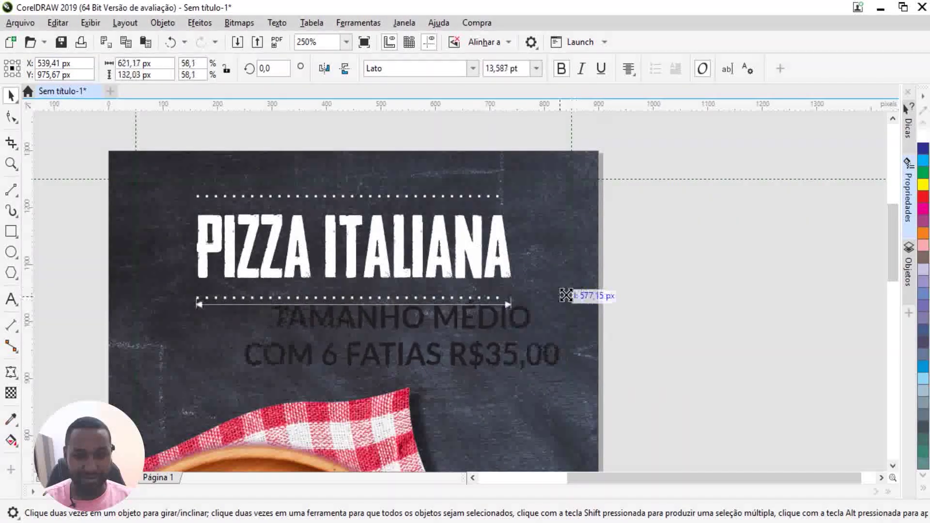
key("p")
Step: Shrink the price text a little further, then view the whole page
key("Escape")
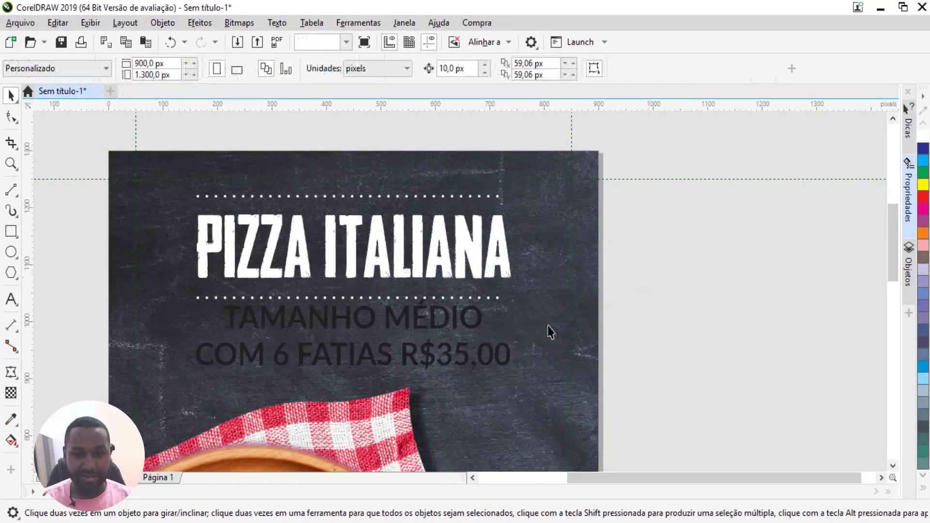
scroll(419, 336, "up", 2)
left_click(401, 318)
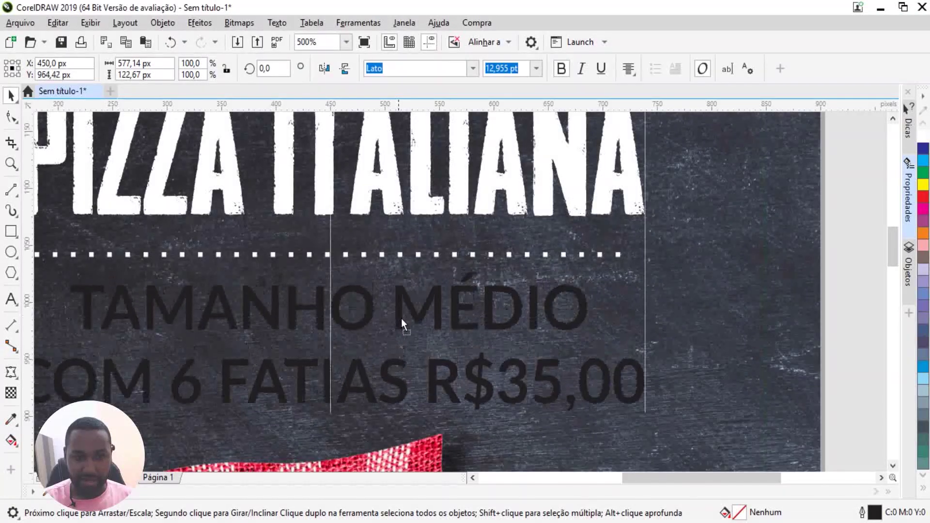
left_click_drag(644, 281, 606, 275)
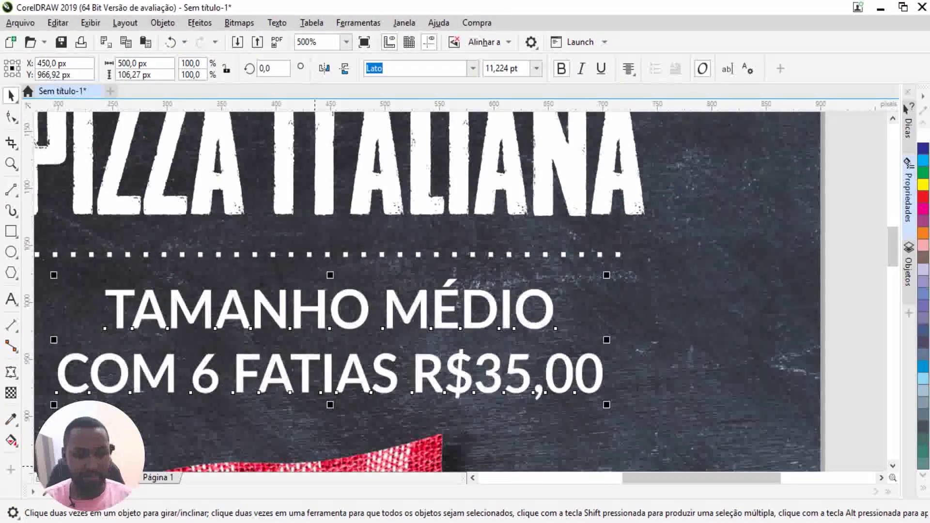
key("shift+F4")
key("Escape")
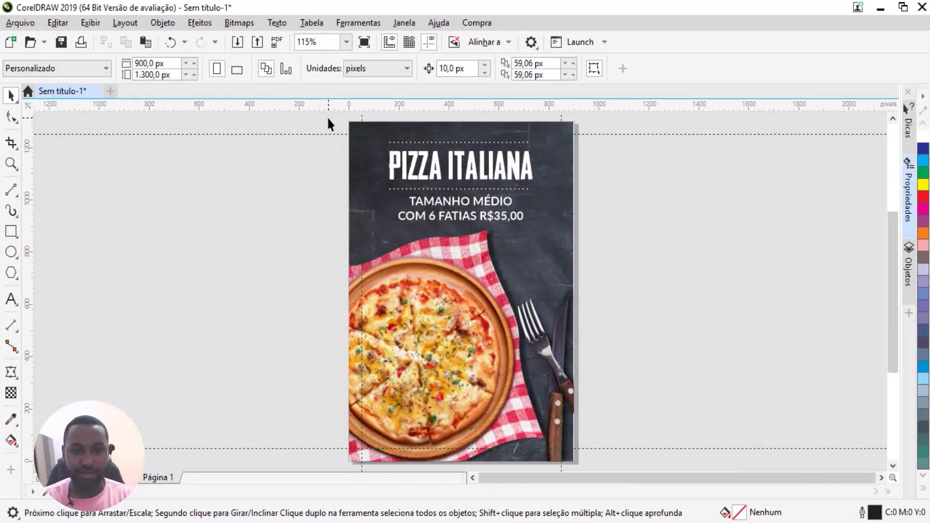
Step: Nudge the selected title and price text slightly lower on the chalkboard
left_click_drag(328, 124, 602, 239)
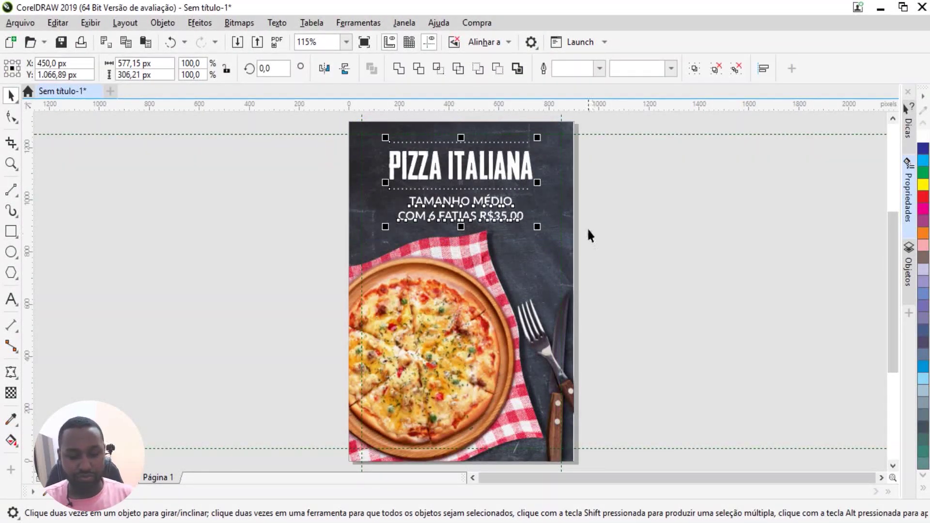
scroll(534, 165, "up", 2)
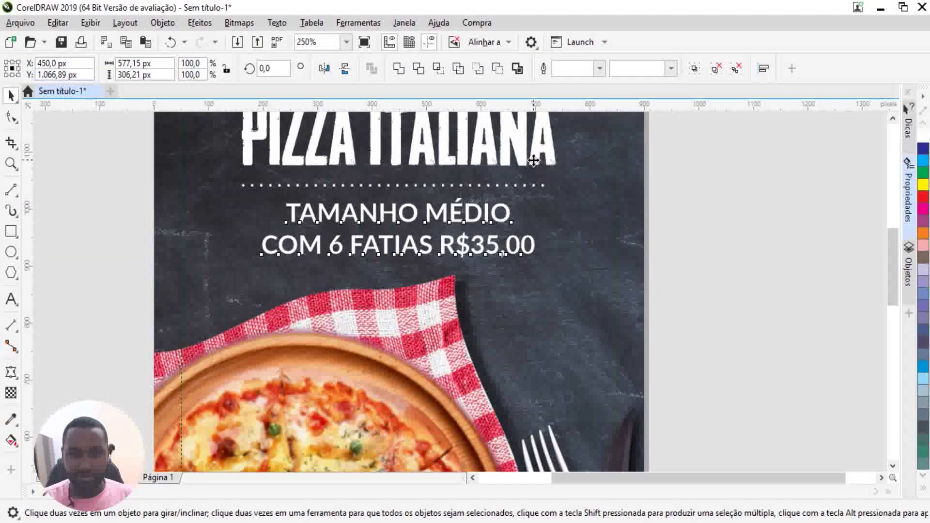
left_click_drag(533, 161, 533, 167)
key("shift+F4")
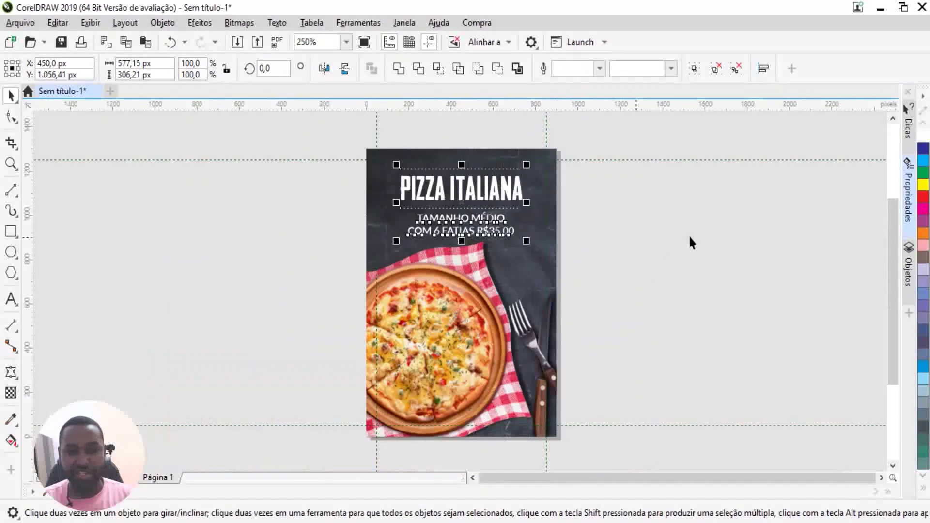
Step: Zoom in on the page-top title and reselect the title and price text together
left_click(353, 146)
key("z")
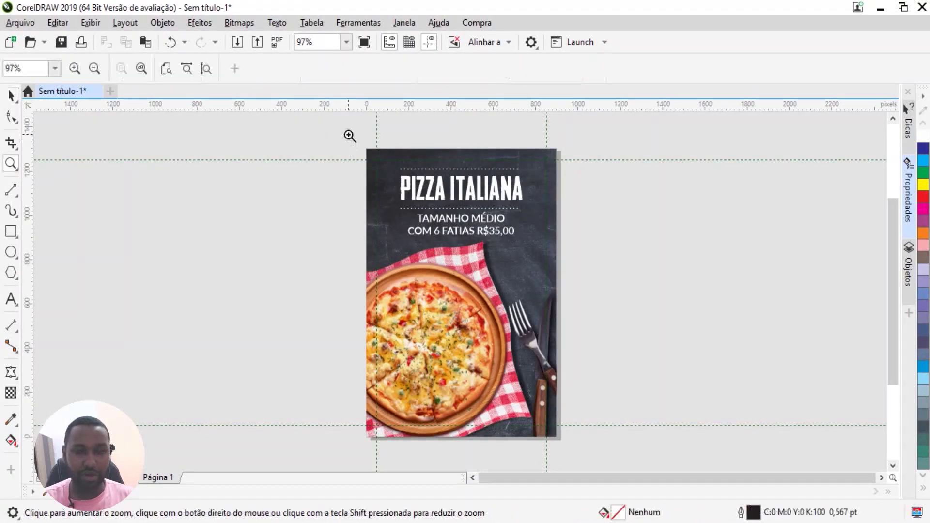
left_click_drag(349, 136, 559, 253)
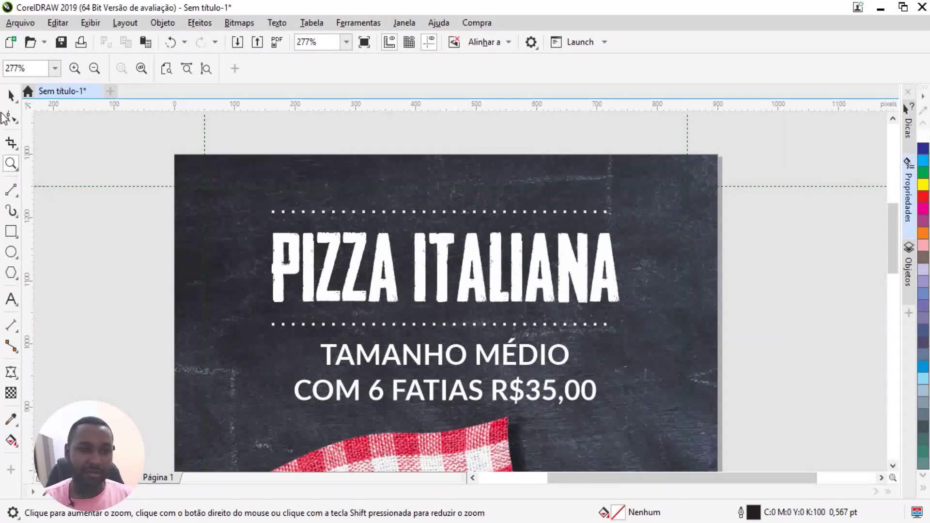
left_click(10, 95)
left_click_drag(154, 167, 675, 421)
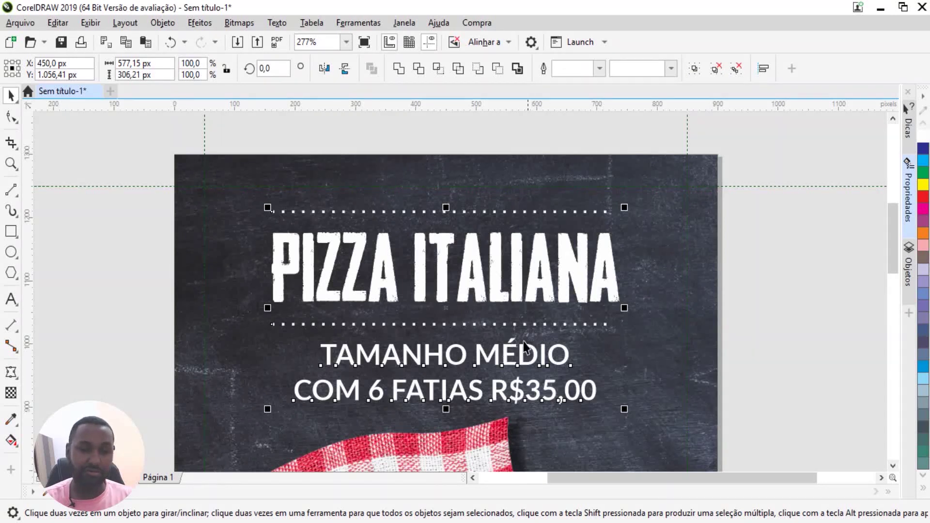
Step: Give the title and price text a Sobrepor (Overlay) transparency merge mode
left_click(8, 398)
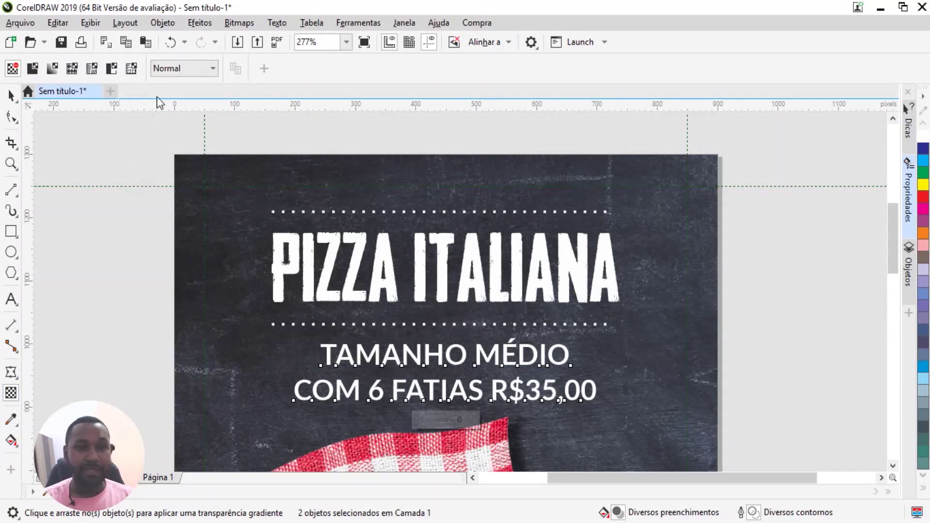
left_click(169, 69)
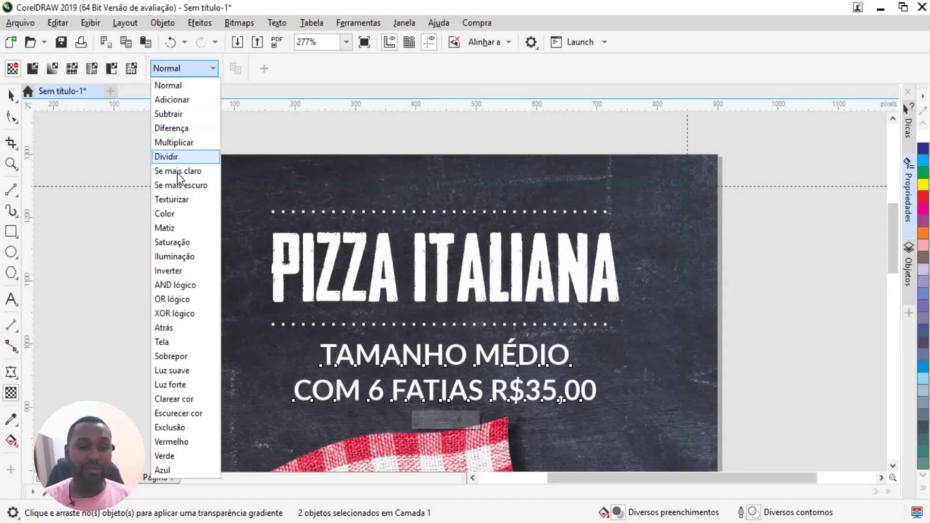
left_click(170, 356)
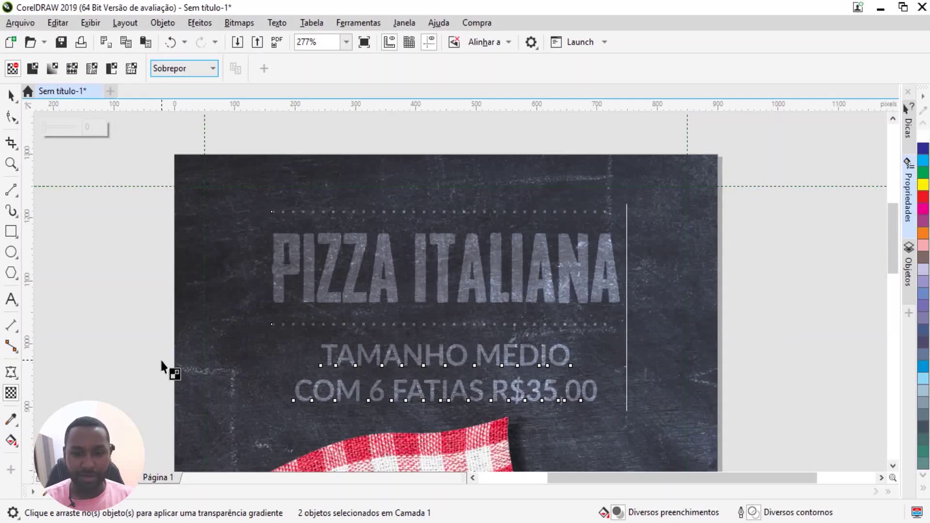
left_click(10, 95)
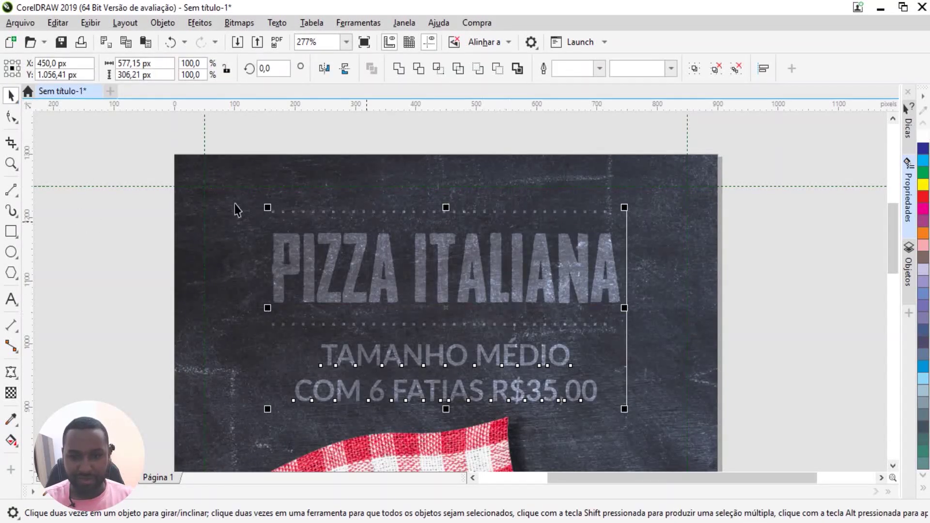
Step: Clear the selection and select the PIZZA ITALIANA title to check the blend
left_click(97, 264)
scroll(486, 291, "down", 3)
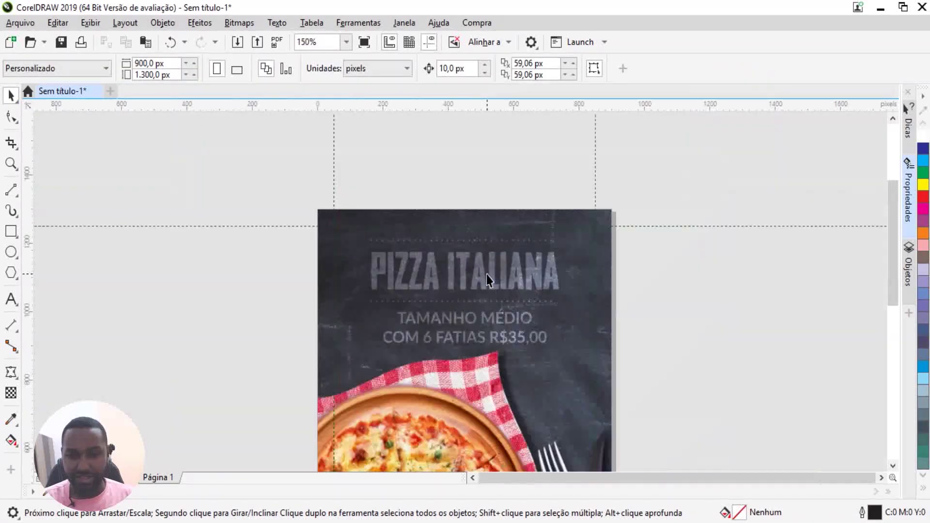
scroll(518, 288, "up", 1)
scroll(518, 289, "up", 2)
left_click(517, 276)
scroll(518, 279, "down", 3)
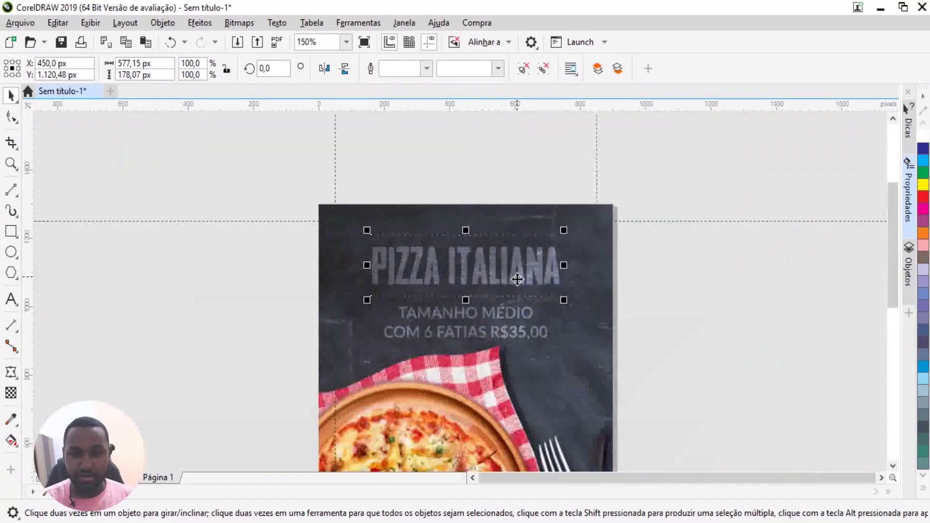
Step: Reselect the title and price text together while inspecting the chalky effect
left_click_drag(351, 180, 564, 347)
scroll(562, 345, "up", 1)
scroll(562, 345, "up", 2)
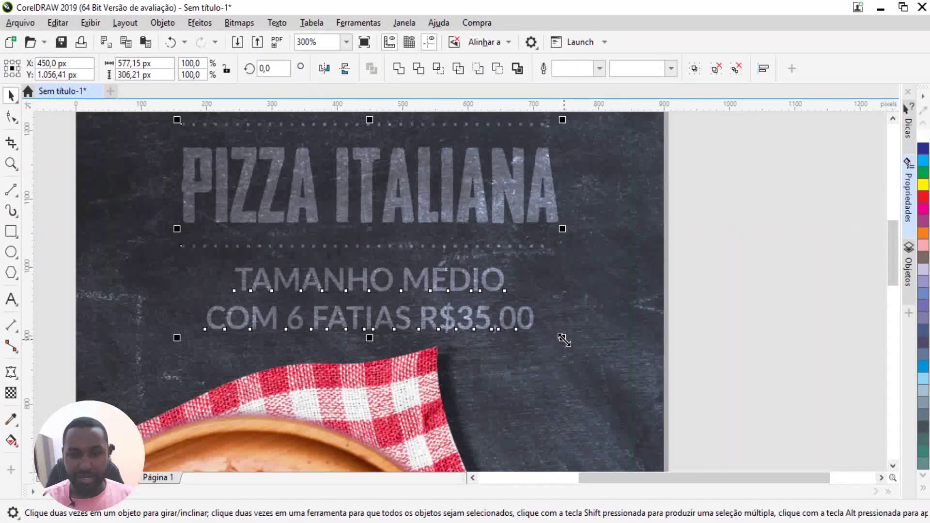
scroll(557, 349, "down", 2)
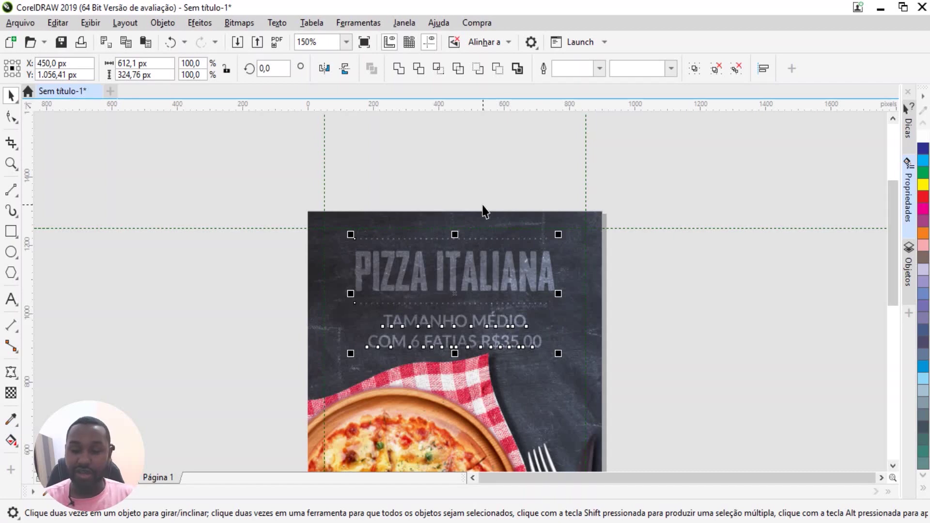
left_click(451, 197)
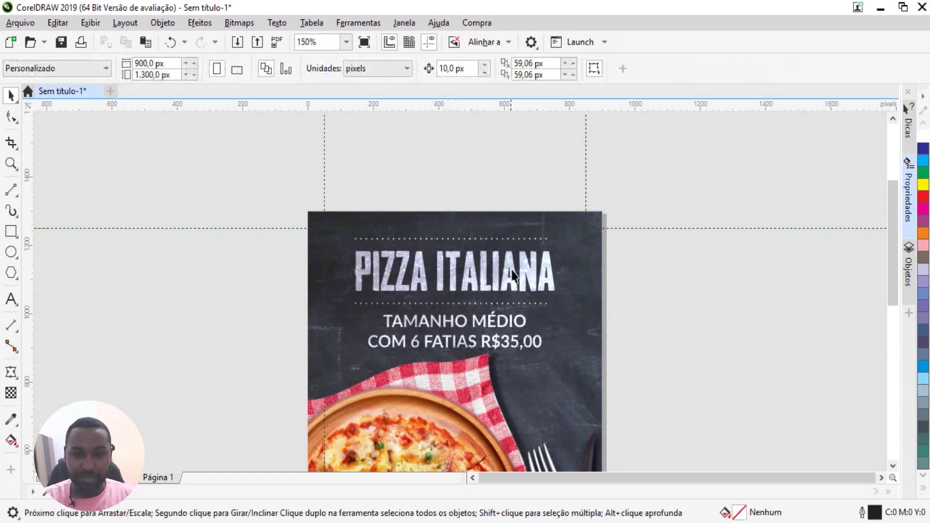
scroll(511, 276, "up", 3)
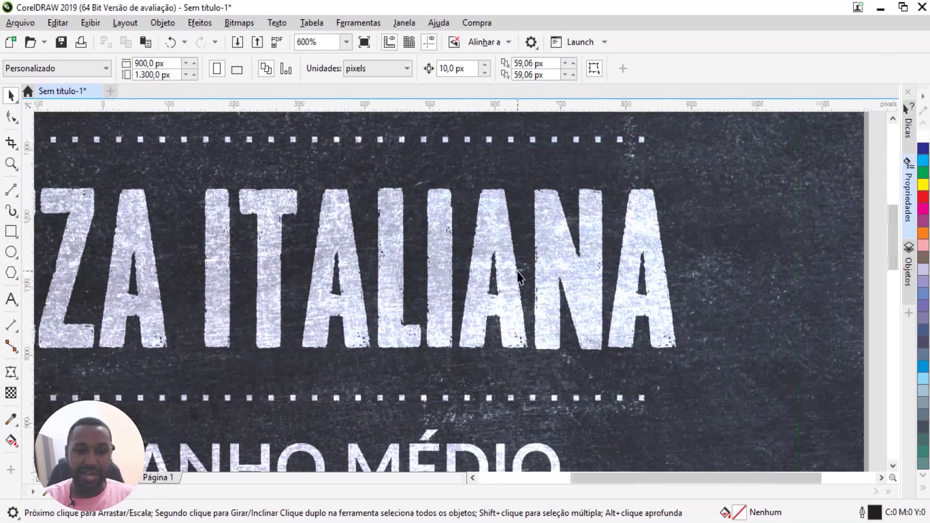
scroll(506, 289, "down", 2)
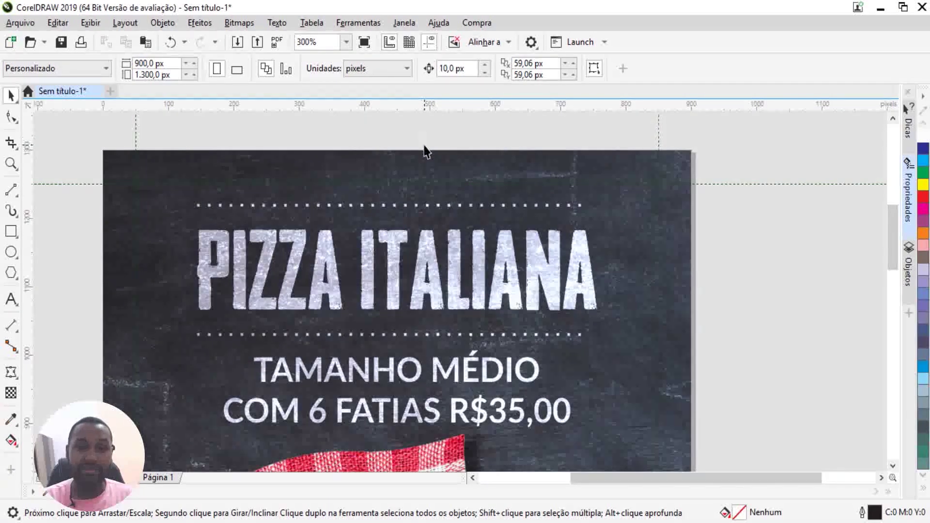
left_click_drag(174, 130, 614, 449)
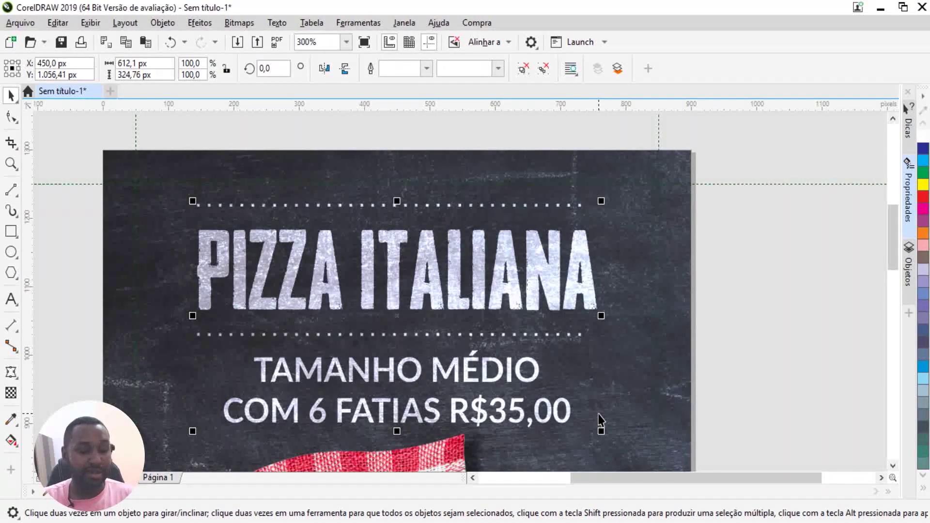
Step: Deselect everything and display the finished flyer in full-screen preview (F9)
key("shift+F4")
key("Escape")
key("F9")
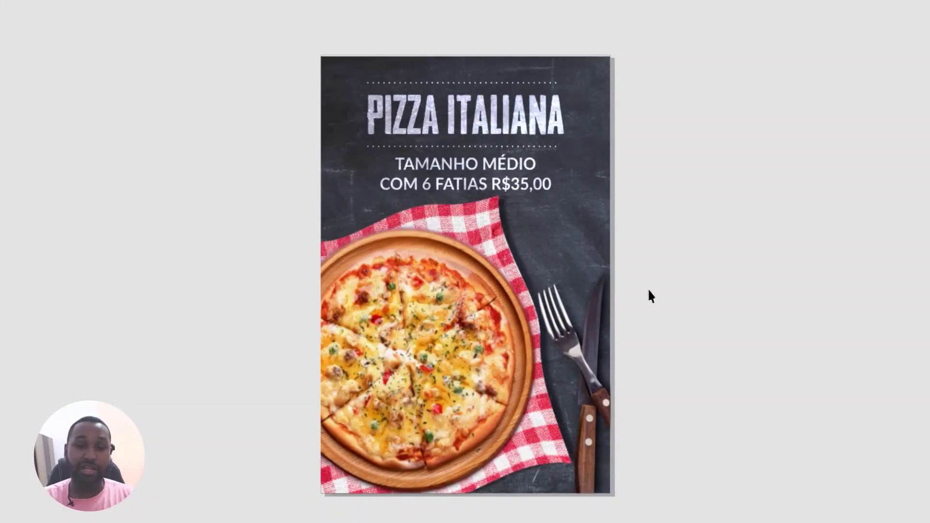